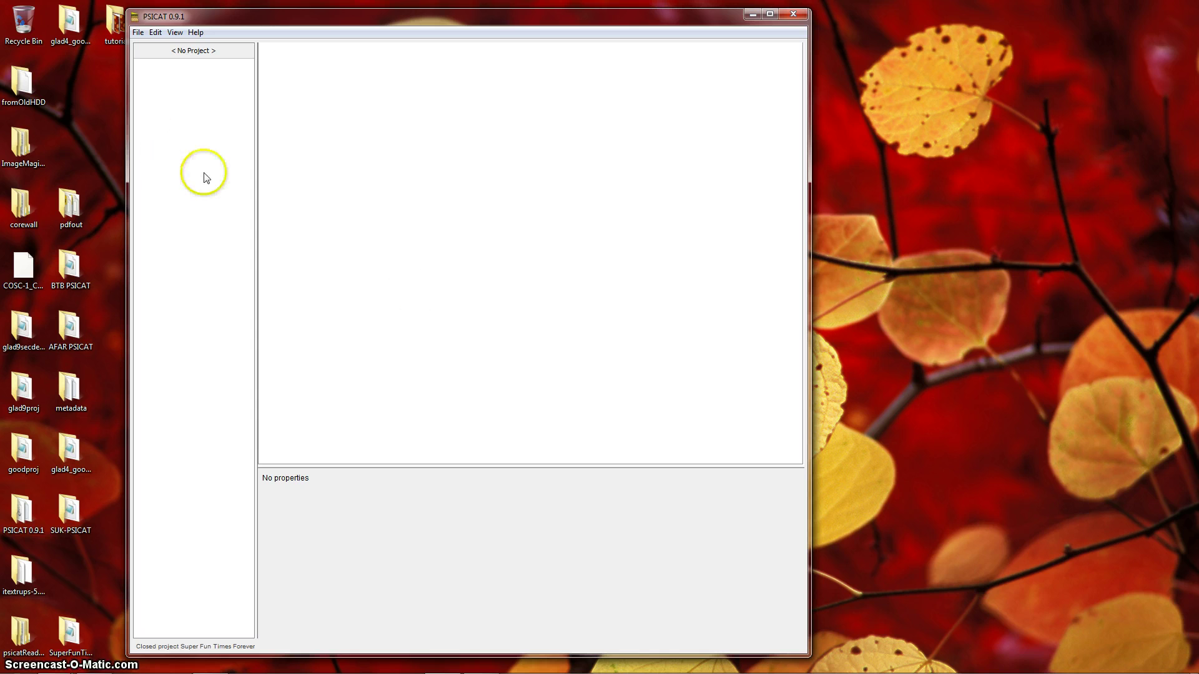
Open the Super Fun Times Forever project from the SuperFunTimes-PSICAT folder on the Desktop.
{"action": "left_click", "coordinate": [138, 32]}
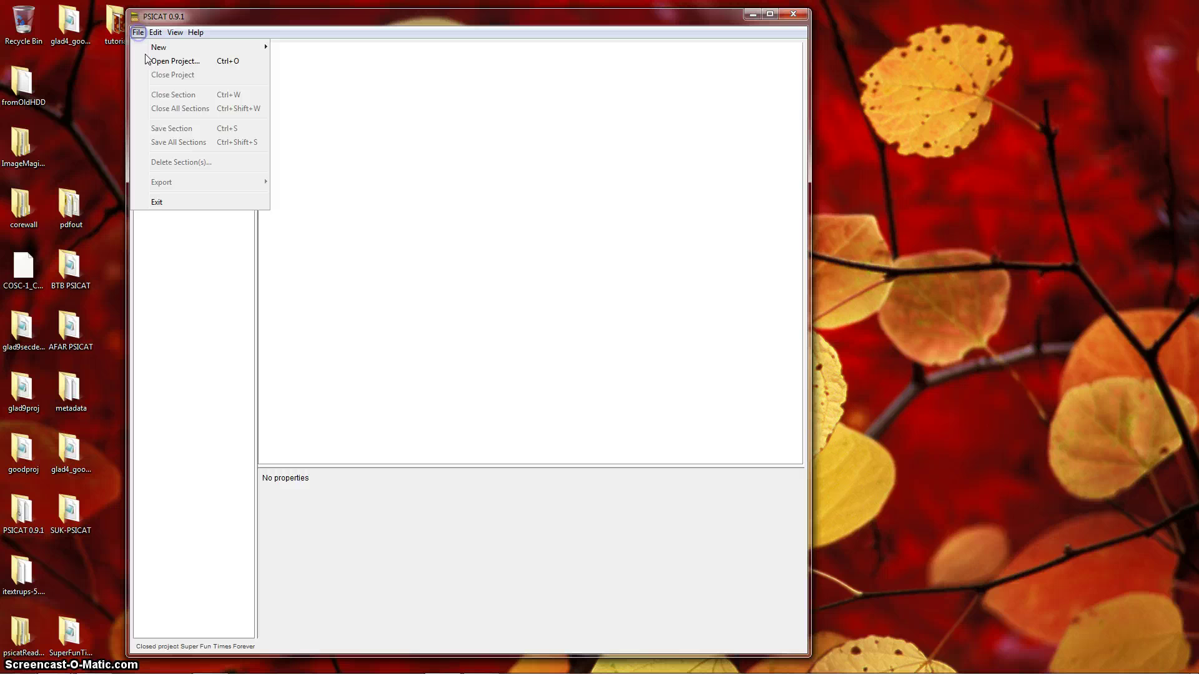
{"action": "left_click", "coordinate": [159, 63]}
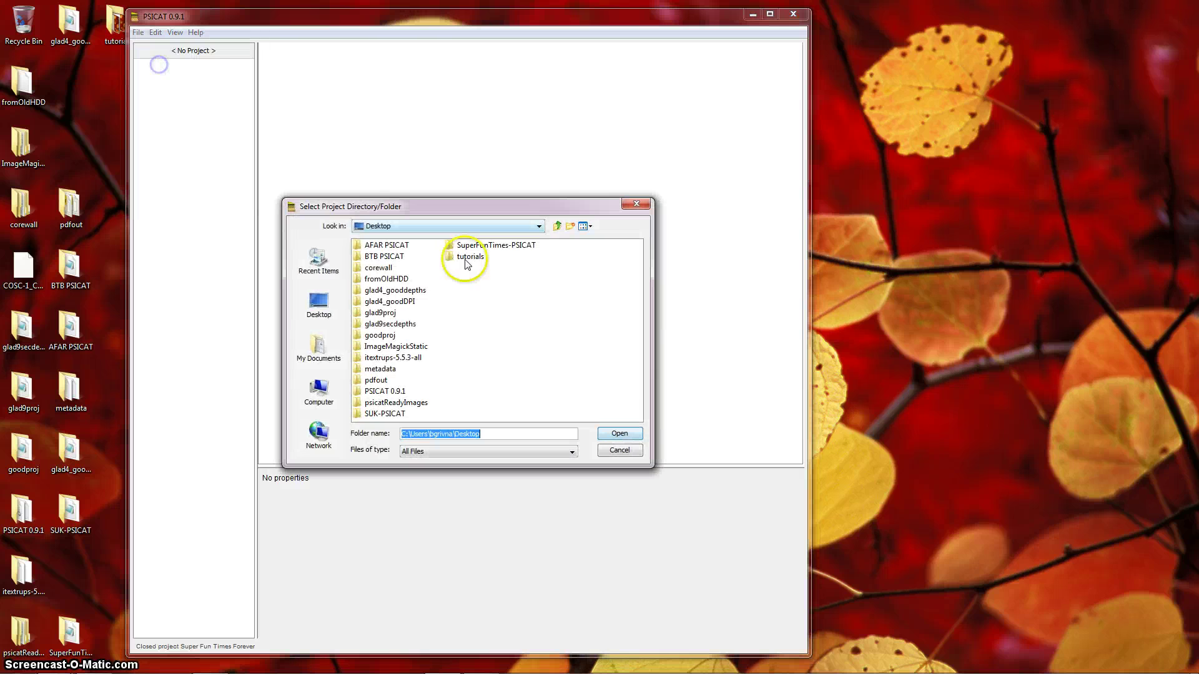
{"action": "left_click", "coordinate": [475, 244]}
{"action": "left_click", "coordinate": [631, 435]}
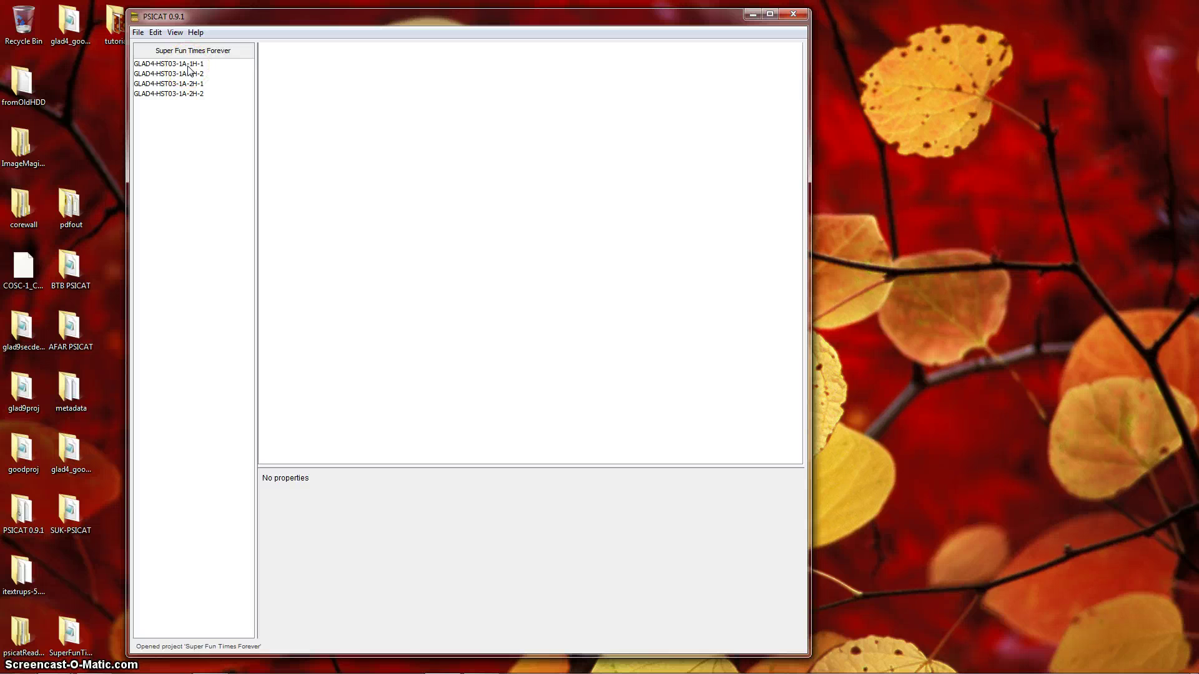
Open section GLAD4-HST03-1A-1H-1 and zoom its core diagram to a closer scale.
{"action": "double_click", "coordinate": [188, 65]}
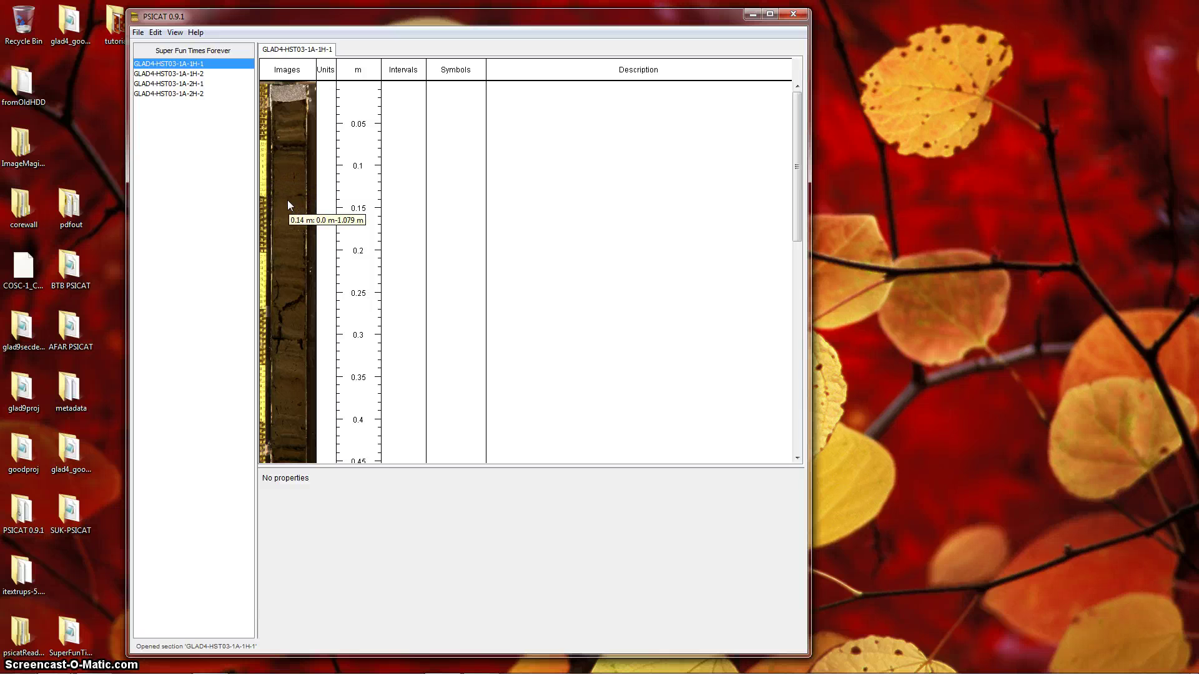
{"action": "left_click", "coordinate": [280, 198]}
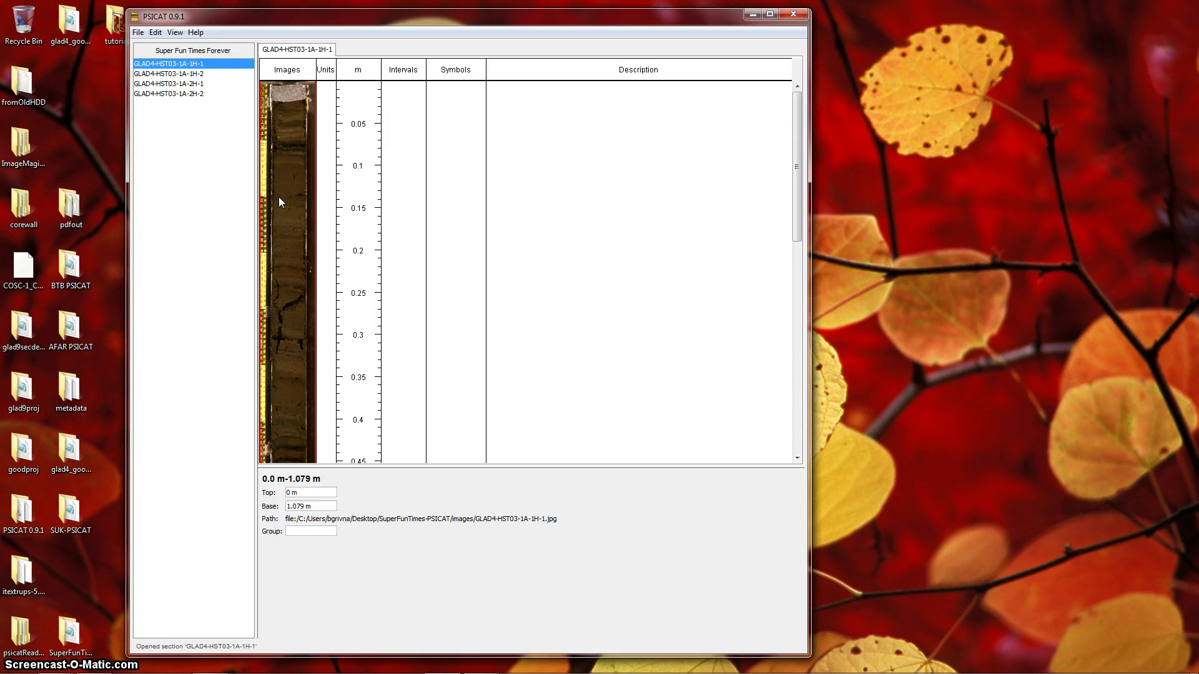
{"action": "left_click", "coordinate": [174, 32]}
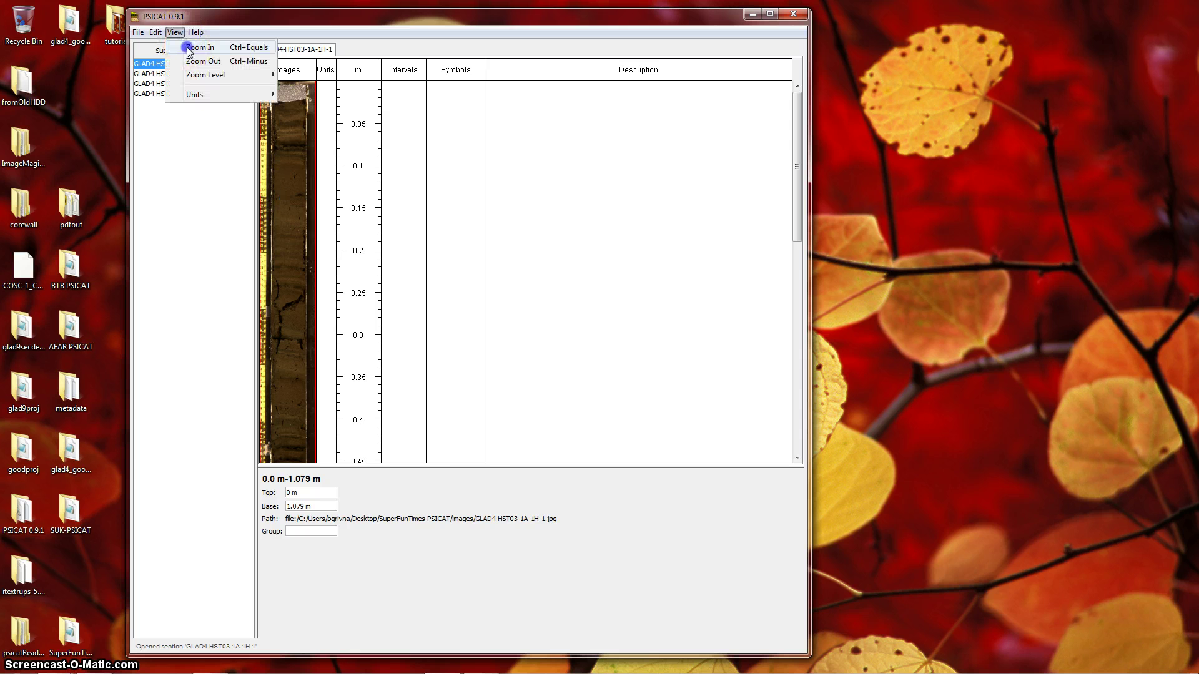
{"action": "left_click", "coordinate": [190, 48]}
{"action": "left_click", "coordinate": [175, 32]}
{"action": "left_click", "coordinate": [192, 63]}
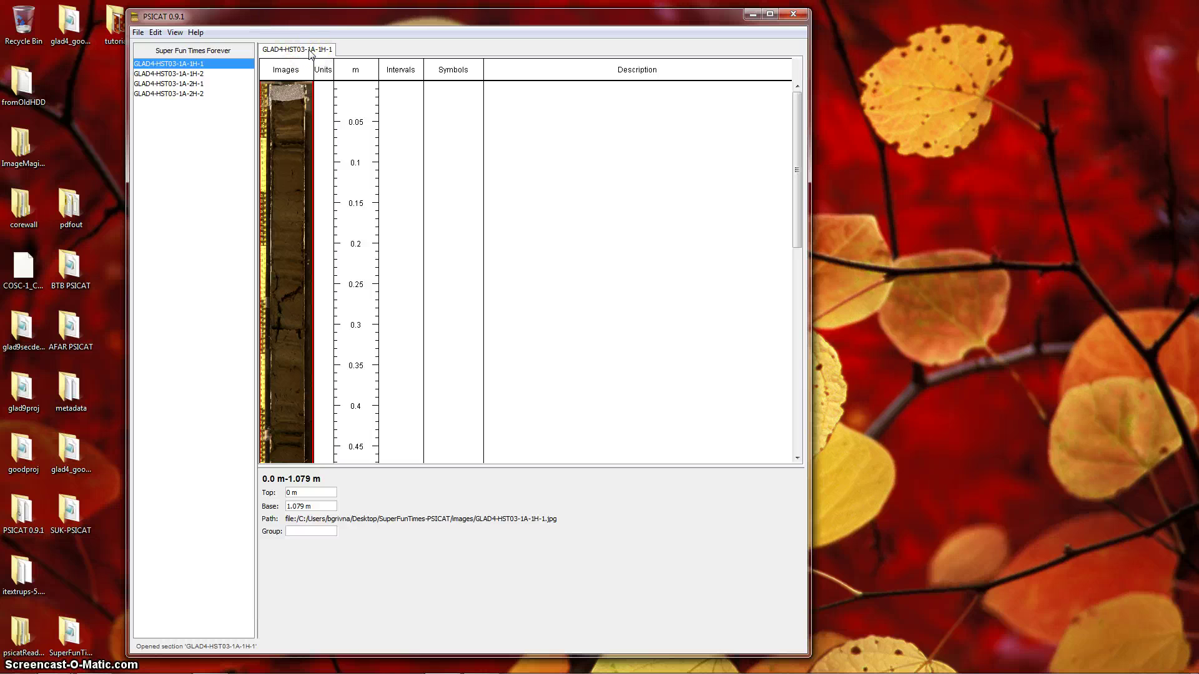
{"action": "key", "text": "ctrl+minus"}
{"action": "key", "text": "ctrl+minus"}
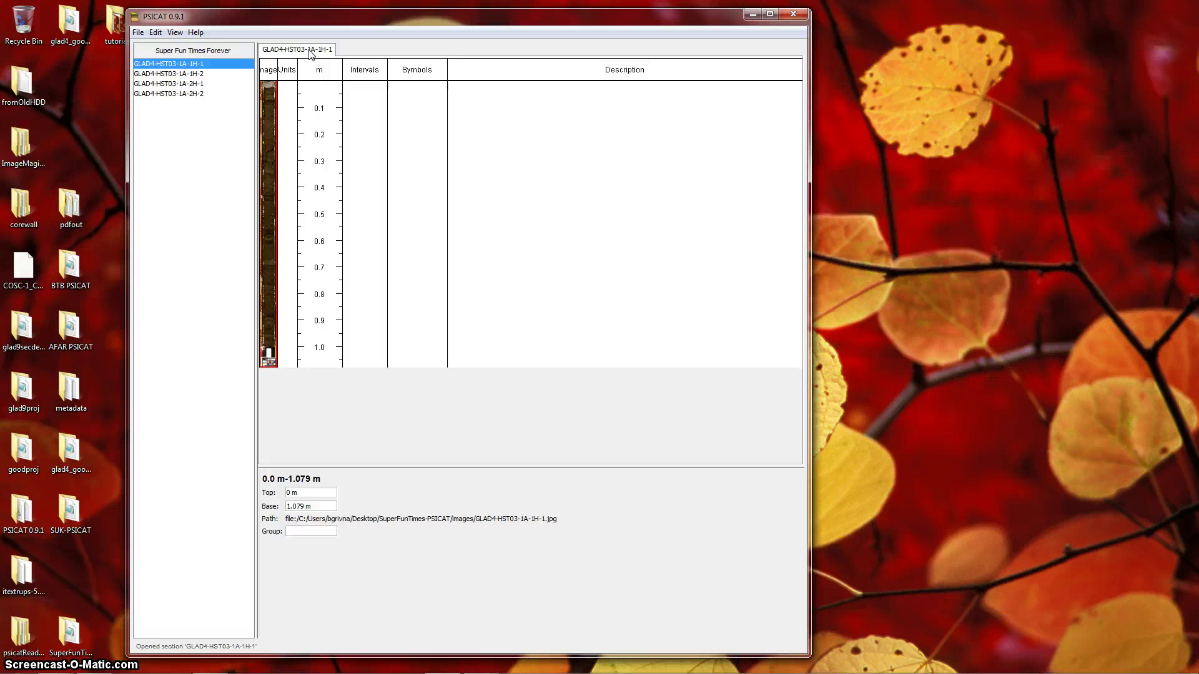
{"action": "key", "text": "ctrl+equal"}
{"action": "key", "text": "ctrl+equal"}
{"action": "key", "text": "ctrl+equal"}
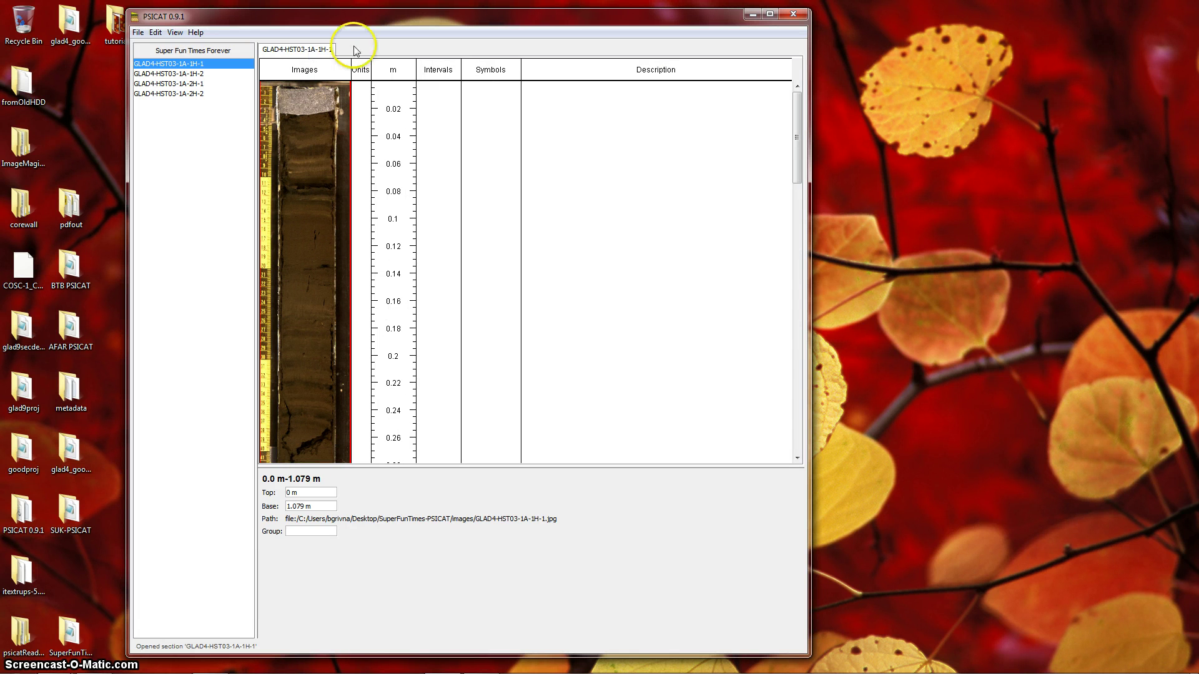
{"action": "left_click", "coordinate": [424, 30]}
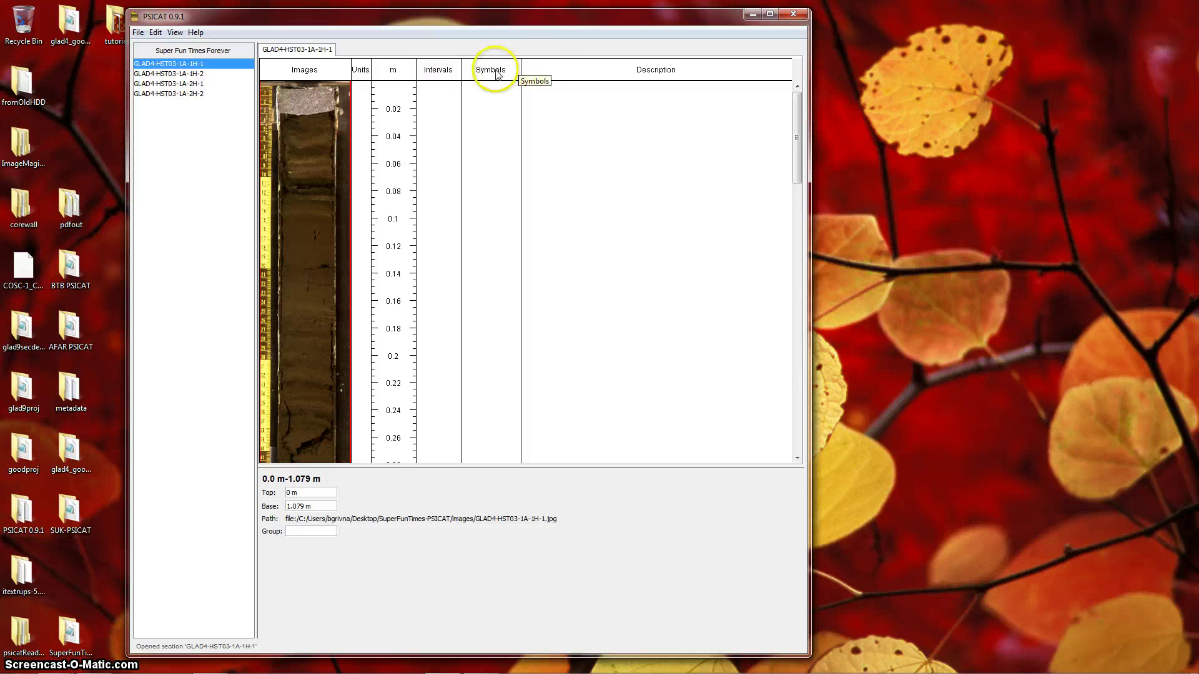
Drag out a new unit in the Units column from 0 m to about 0.19 m.
{"action": "left_click", "coordinate": [458, 28]}
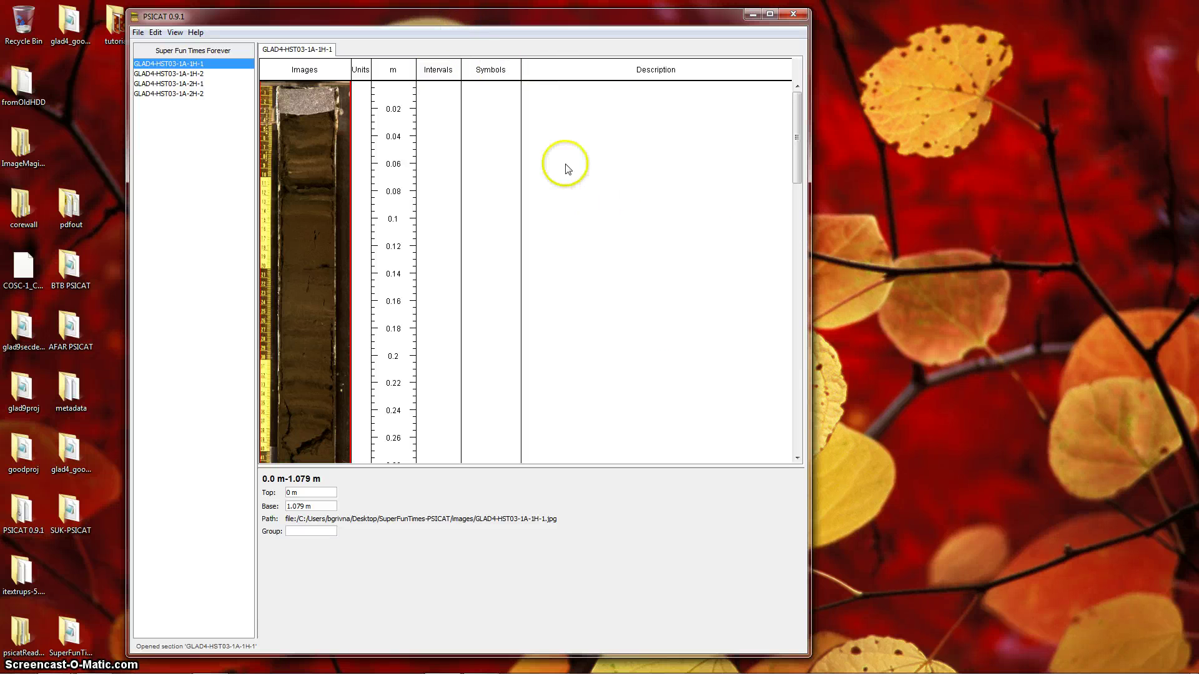
{"action": "left_click", "coordinate": [374, 36]}
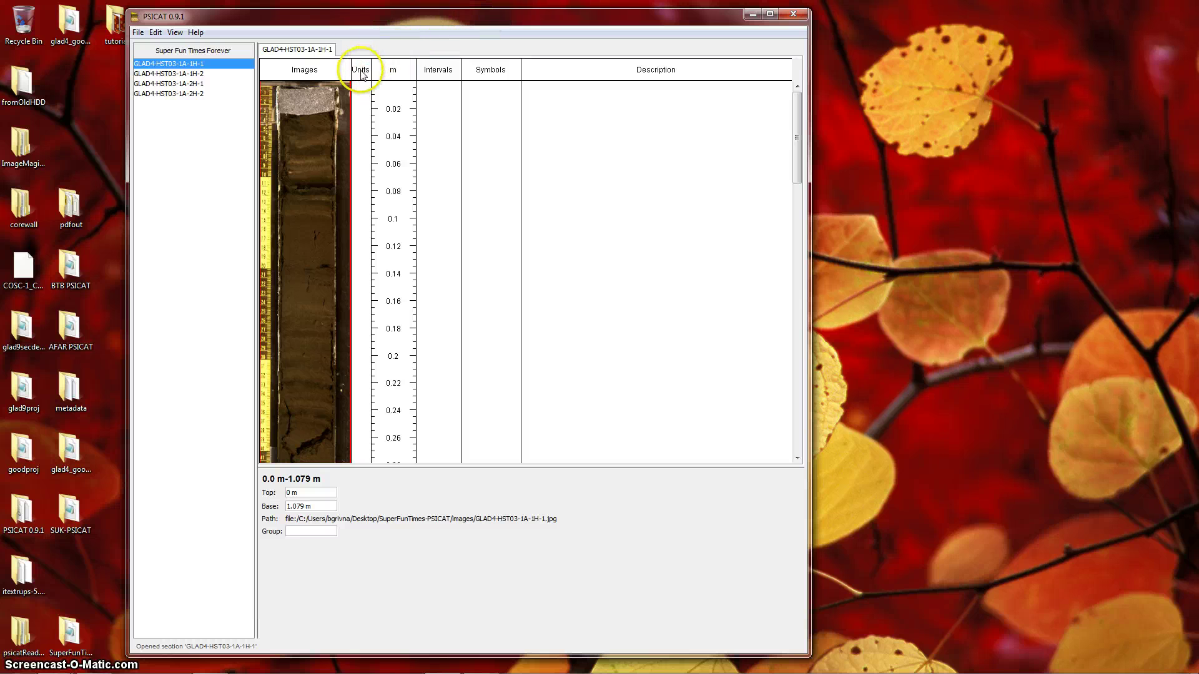
{"action": "left_click", "coordinate": [475, 109]}
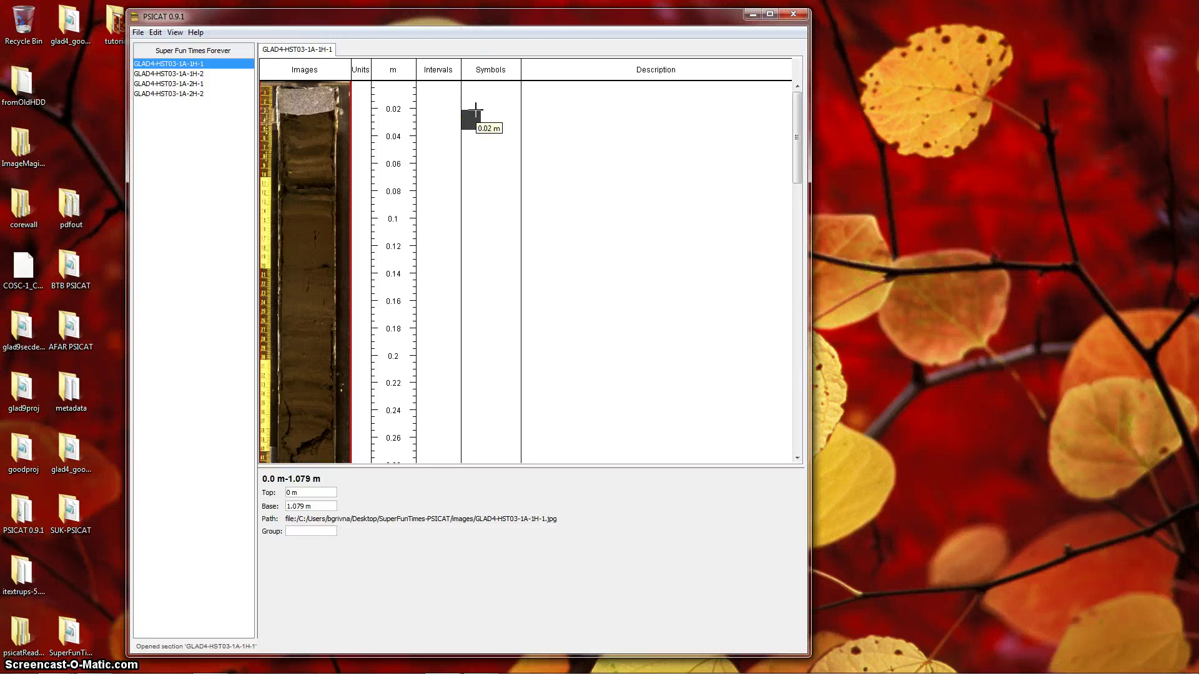
{"action": "left_click_drag", "start_coordinate": [362, 83], "coordinate": [367, 123]}
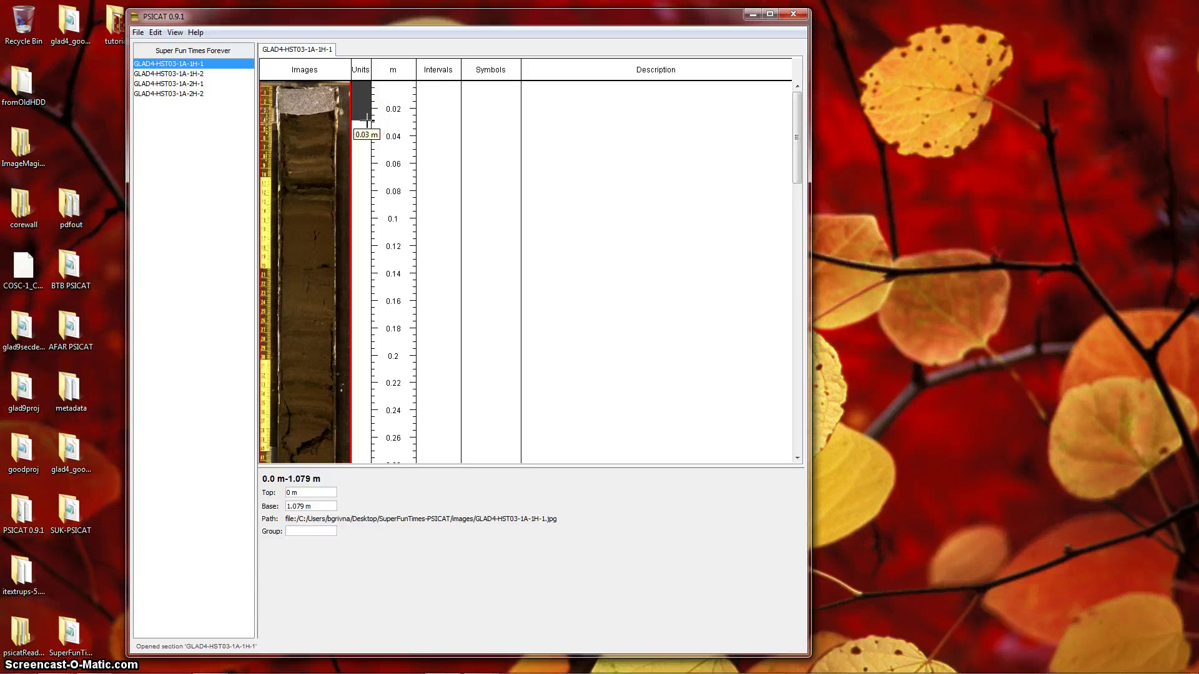
{"action": "left_click_drag", "start_coordinate": [358, 107], "coordinate": [362, 340]}
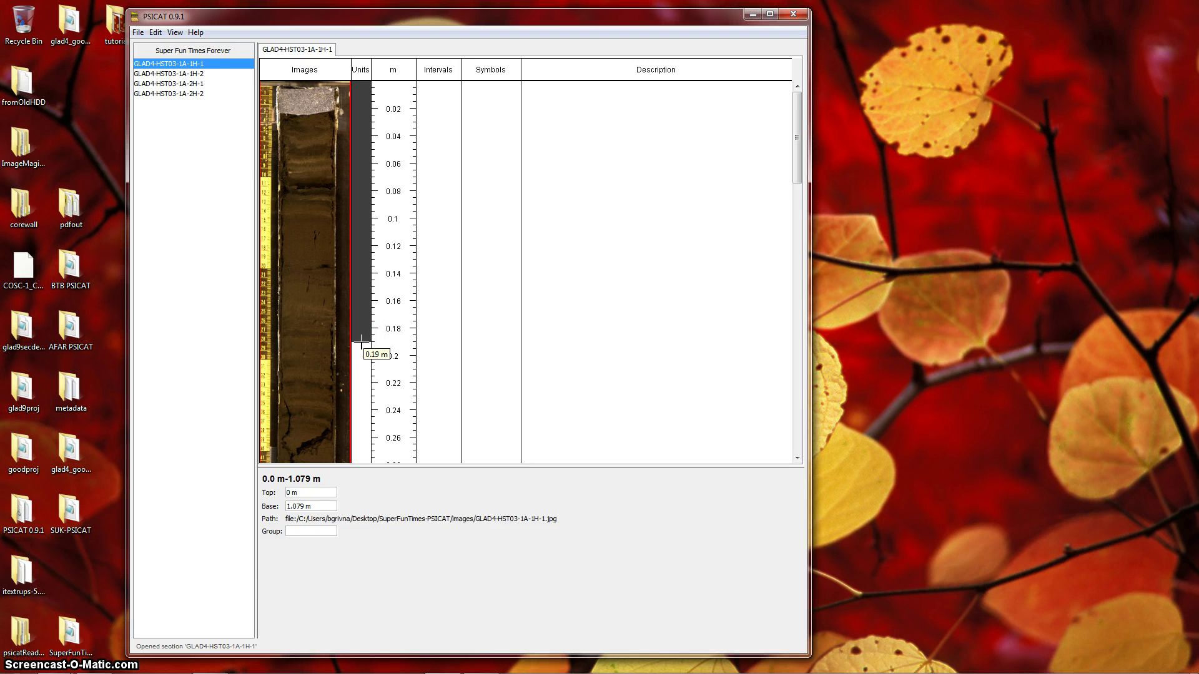
Create the 0–0.191 m unit, named HELLO, described 'I am some descriptive stuff.'.
{"action": "left_click", "coordinate": [361, 341]}
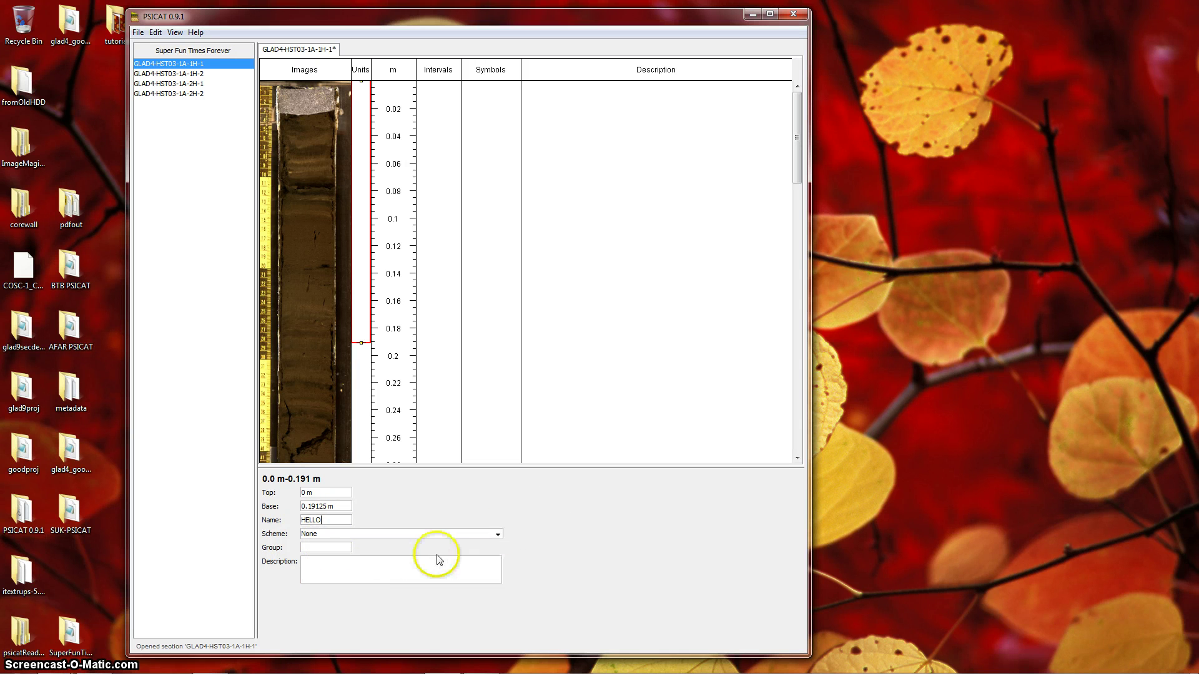
{"action": "left_click", "coordinate": [324, 549]}
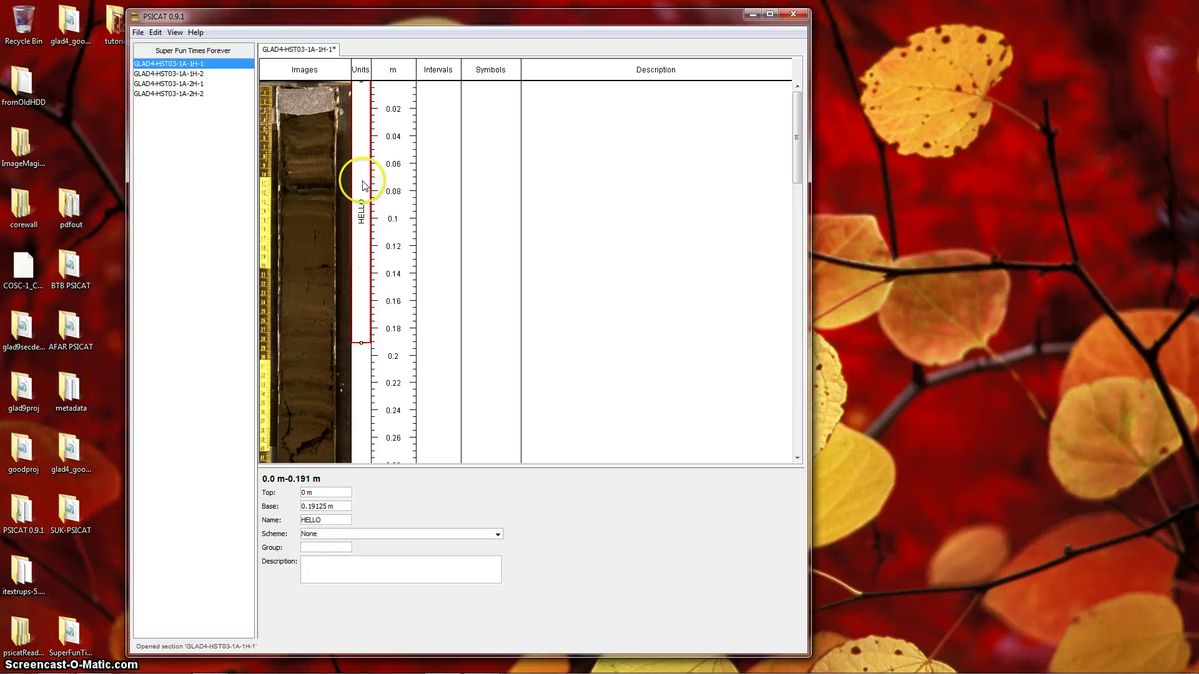
{"action": "left_click", "coordinate": [379, 568]}
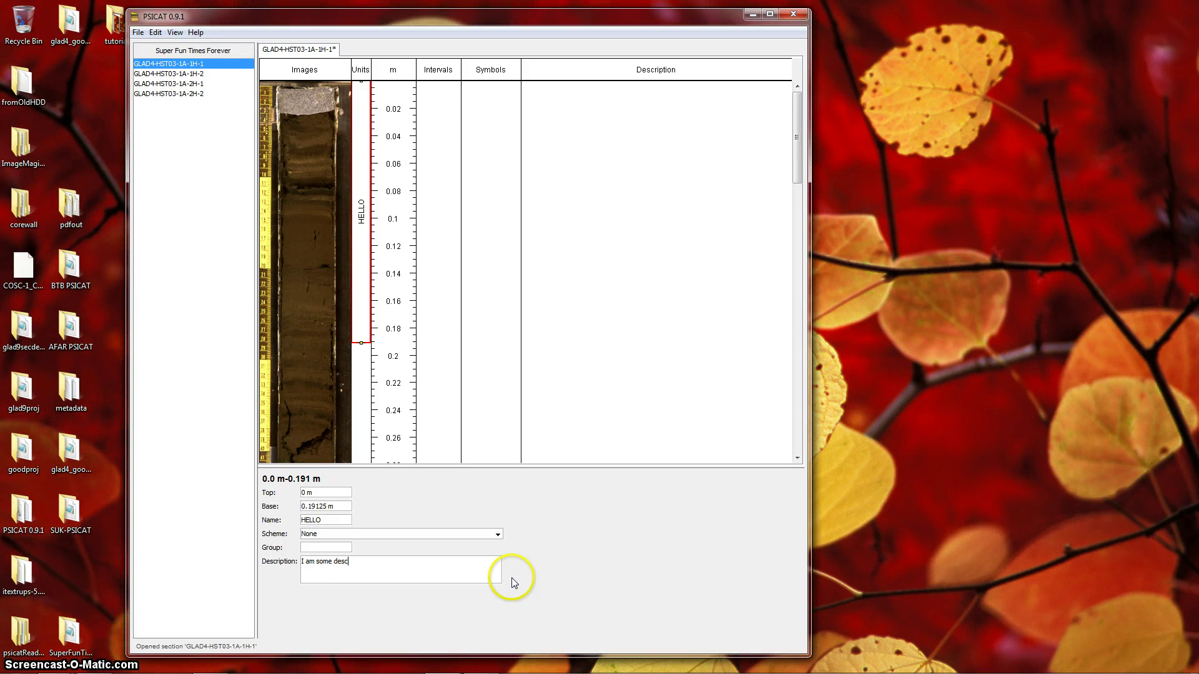
{"action": "type", "text": "I am some descriptive stuff."}
{"action": "left_click", "coordinate": [331, 547]}
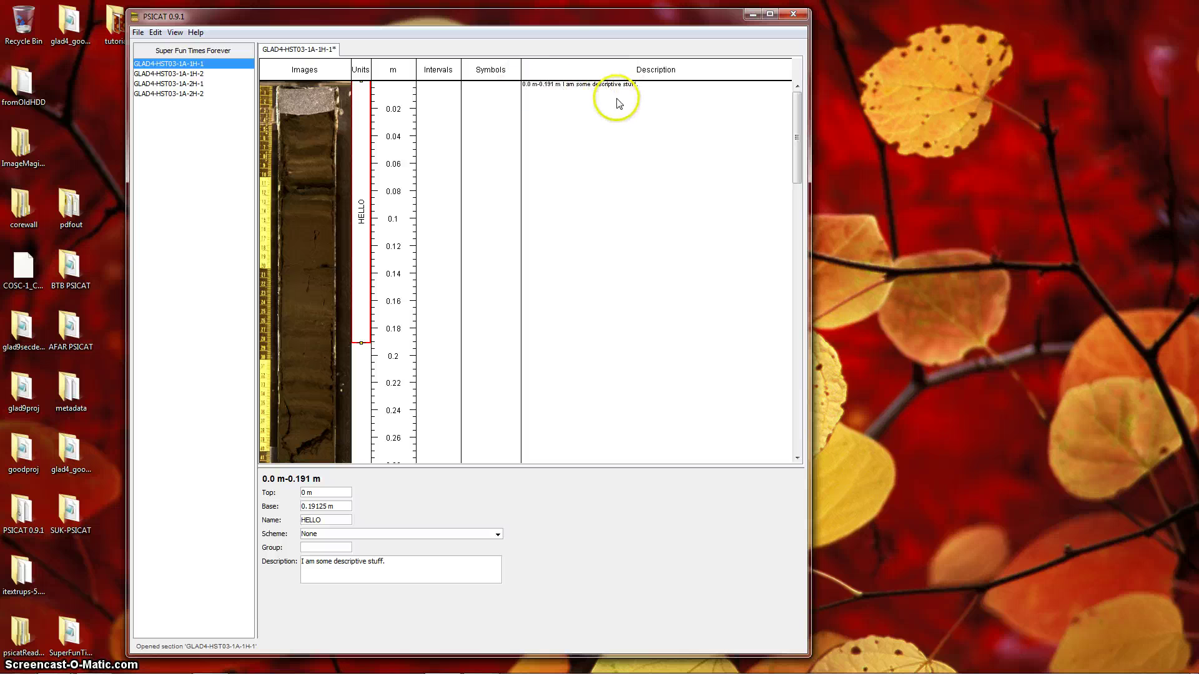
{"action": "mouse_move", "coordinate": [623, 106]}
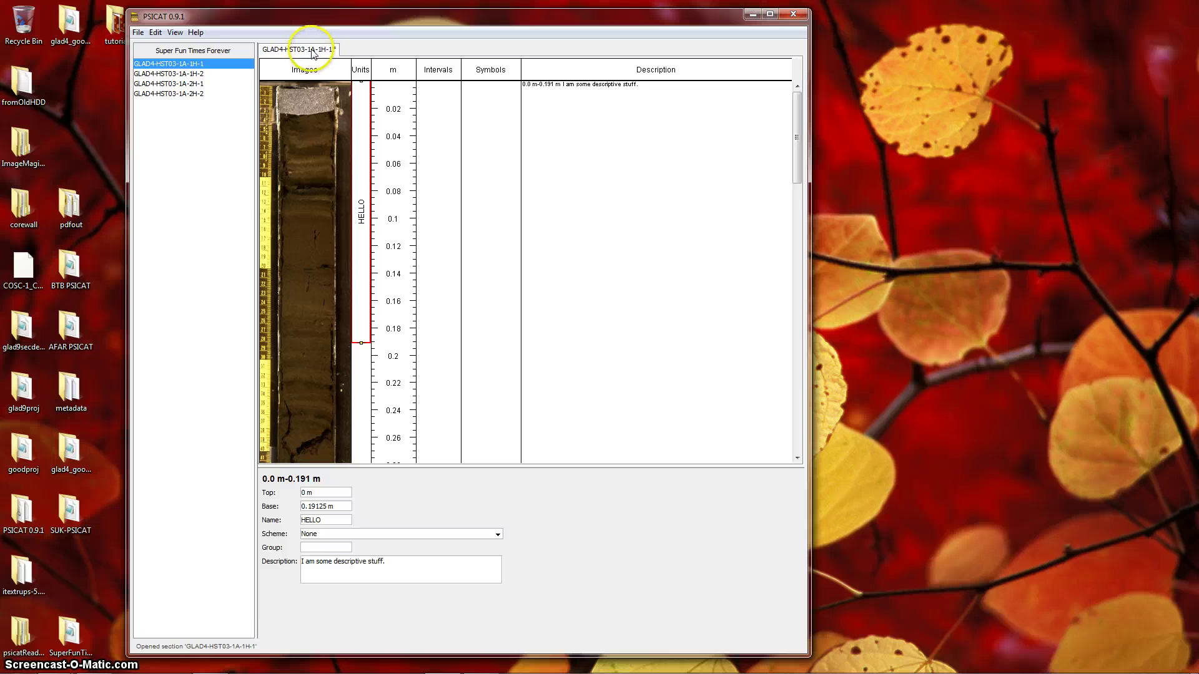
Save, close and reopen GLAD4-HST03-1A-1H-1, then select HELLO to confirm it remains.
{"action": "left_click", "coordinate": [138, 32]}
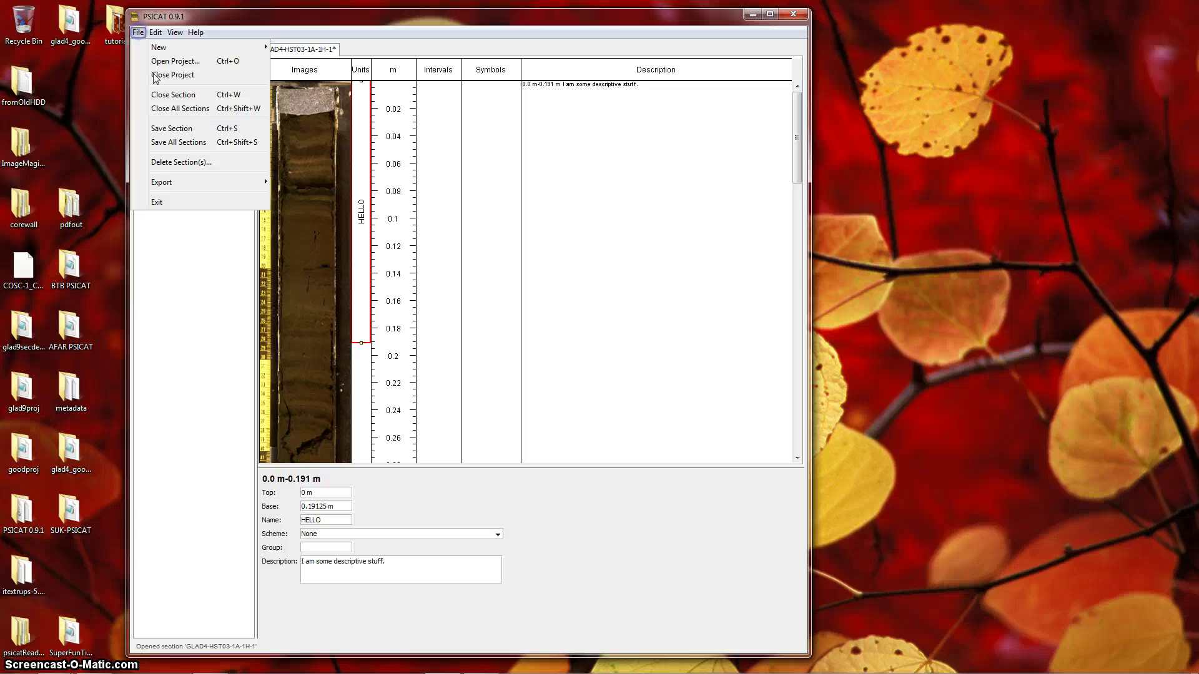
{"action": "left_click", "coordinate": [168, 130]}
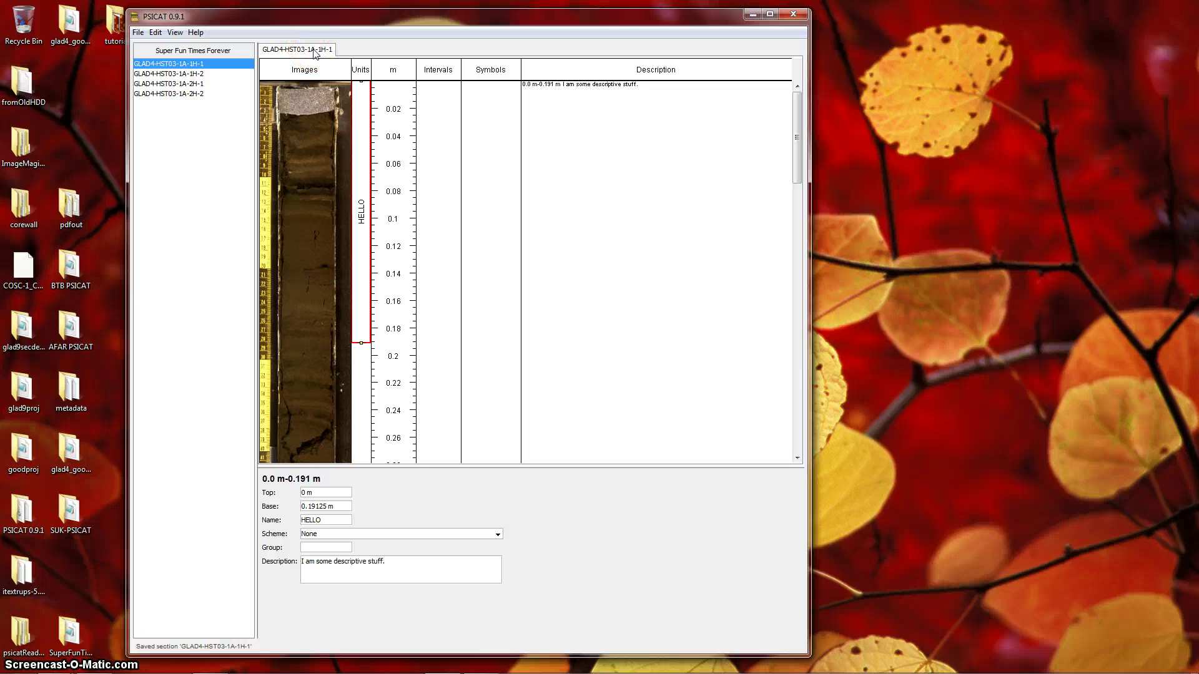
{"action": "left_click", "coordinate": [140, 34]}
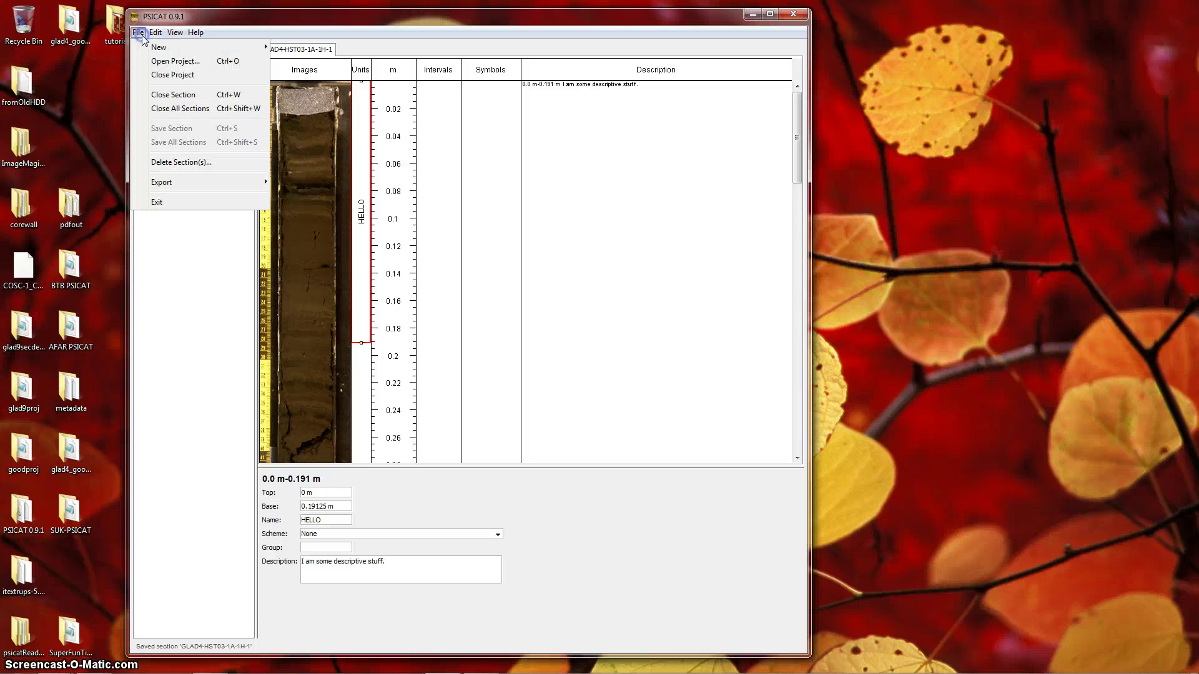
{"action": "left_click", "coordinate": [158, 96]}
{"action": "left_click", "coordinate": [168, 65]}
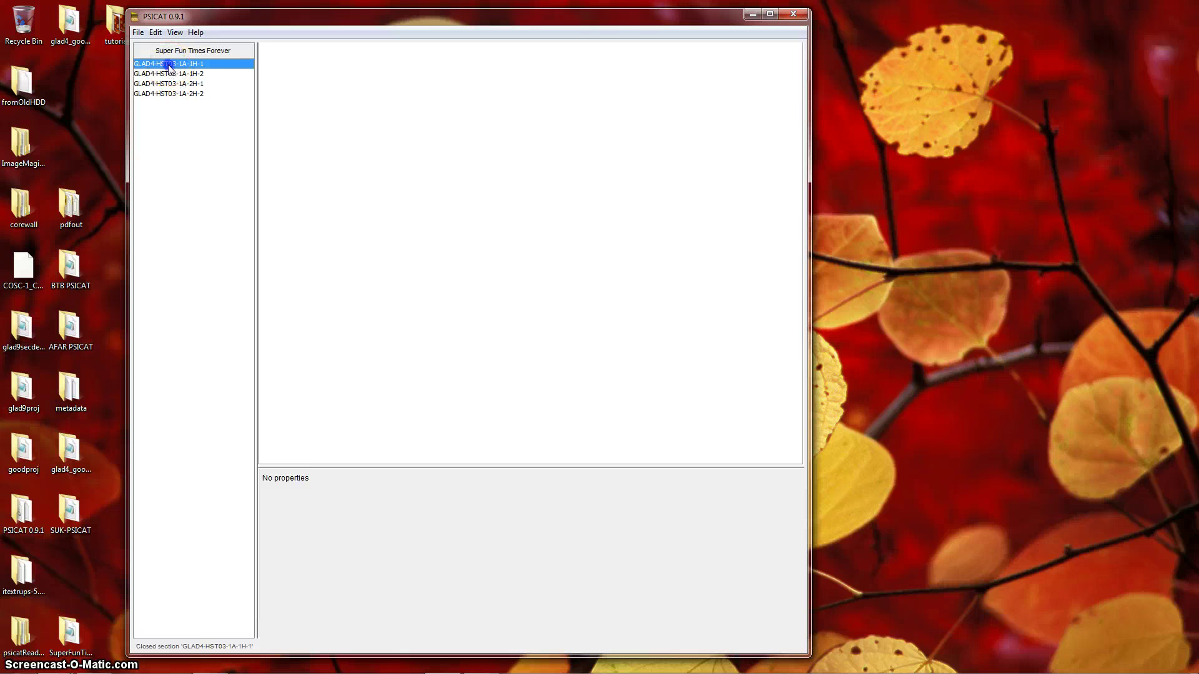
{"action": "double_click", "coordinate": [169, 66]}
{"action": "left_click", "coordinate": [326, 200]}
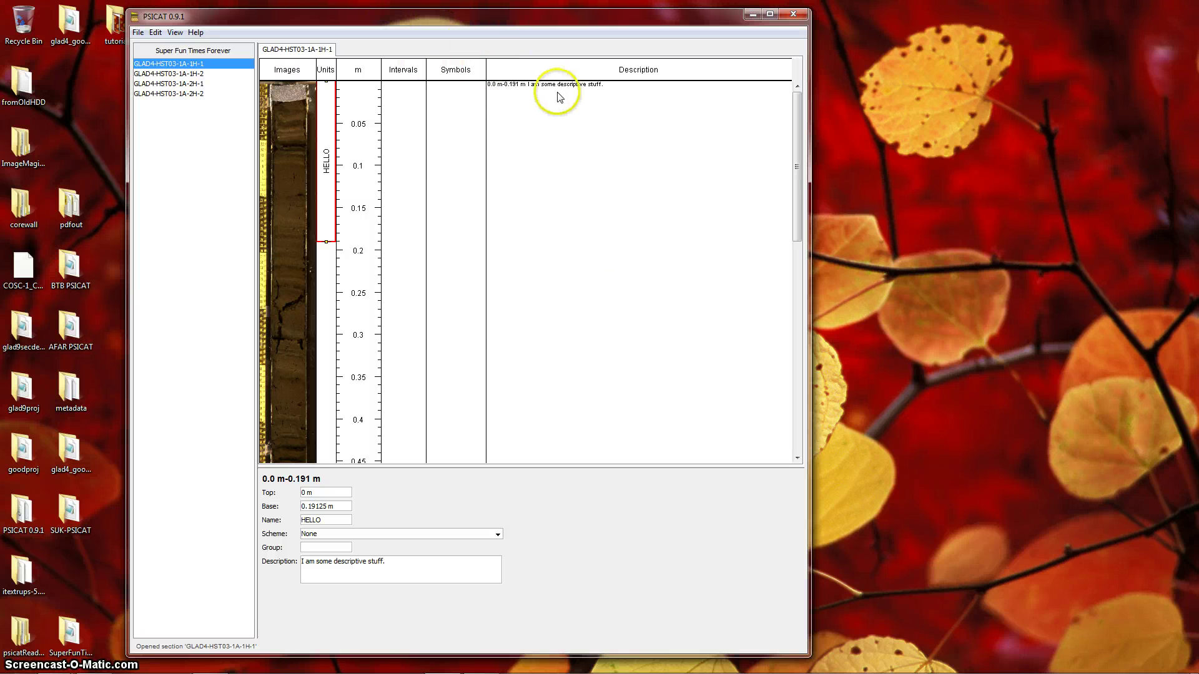
Draw a new unit below HELLO from 0.192 m to 0.355 m.
{"action": "mouse_move", "coordinate": [541, 114]}
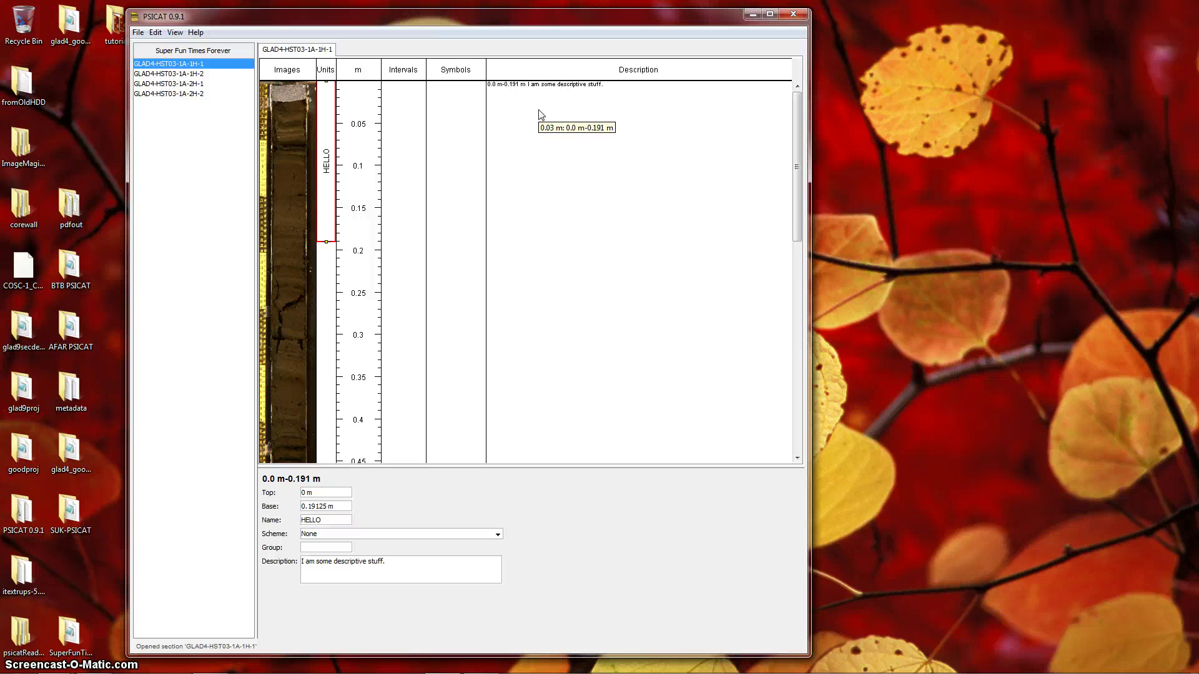
{"action": "left_click", "coordinate": [466, 32]}
{"action": "left_click", "coordinate": [329, 187]}
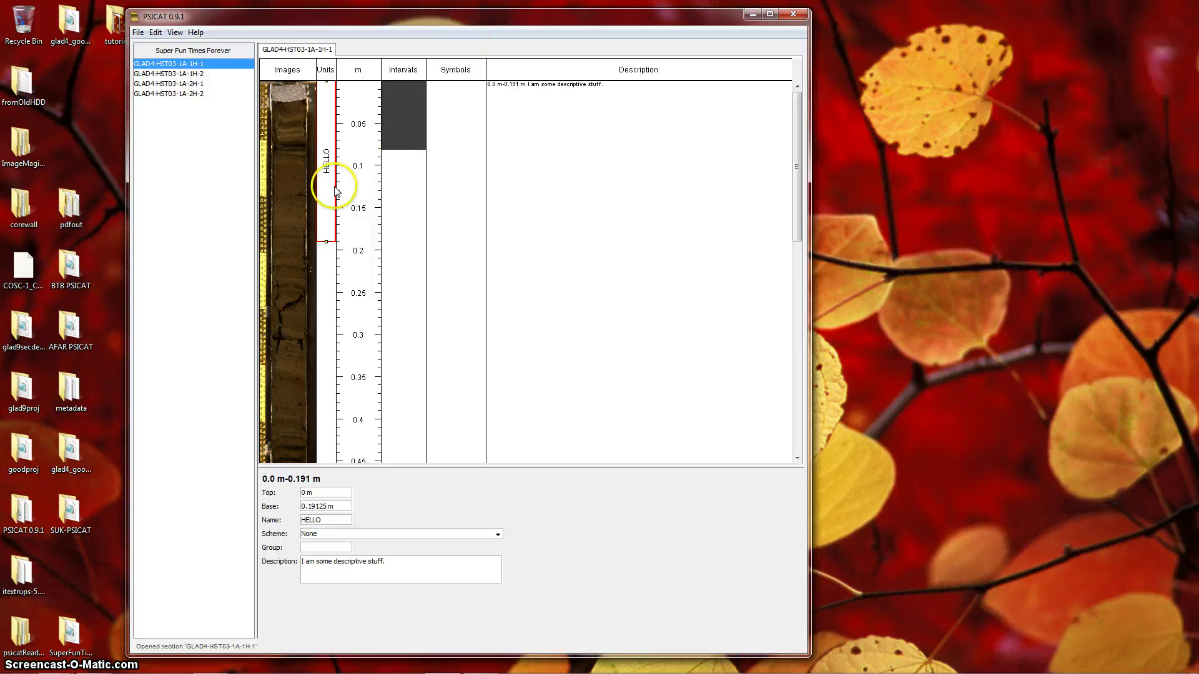
{"action": "mouse_move", "coordinate": [327, 198]}
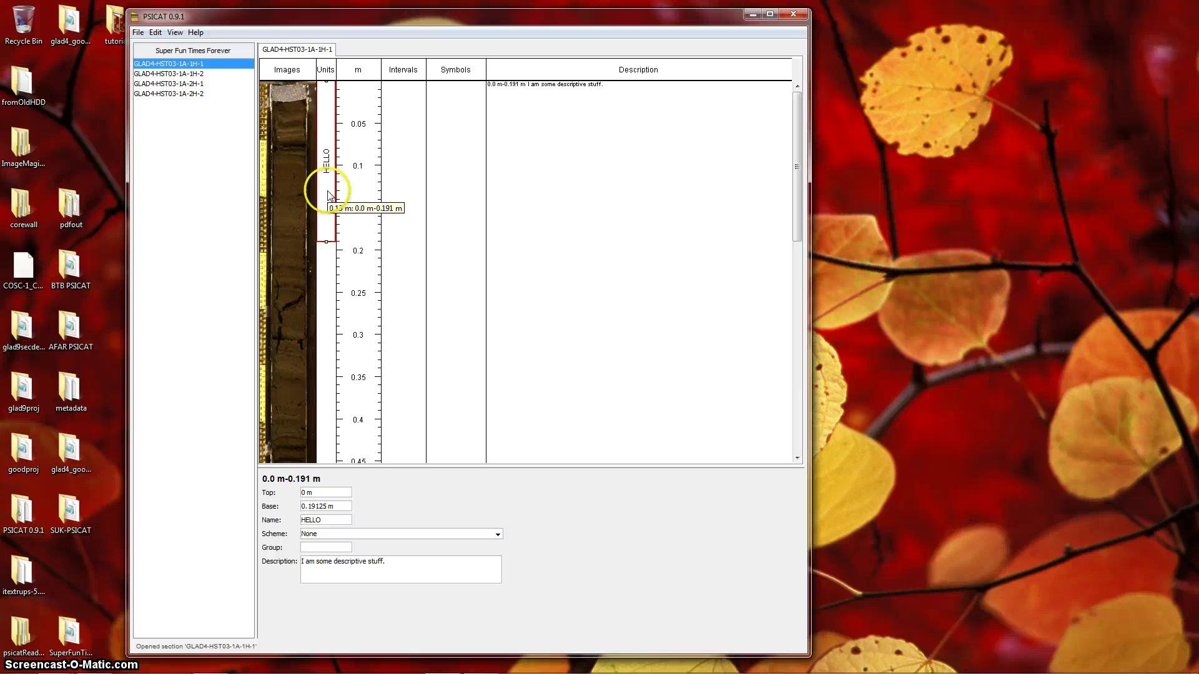
{"action": "left_click", "coordinate": [324, 186]}
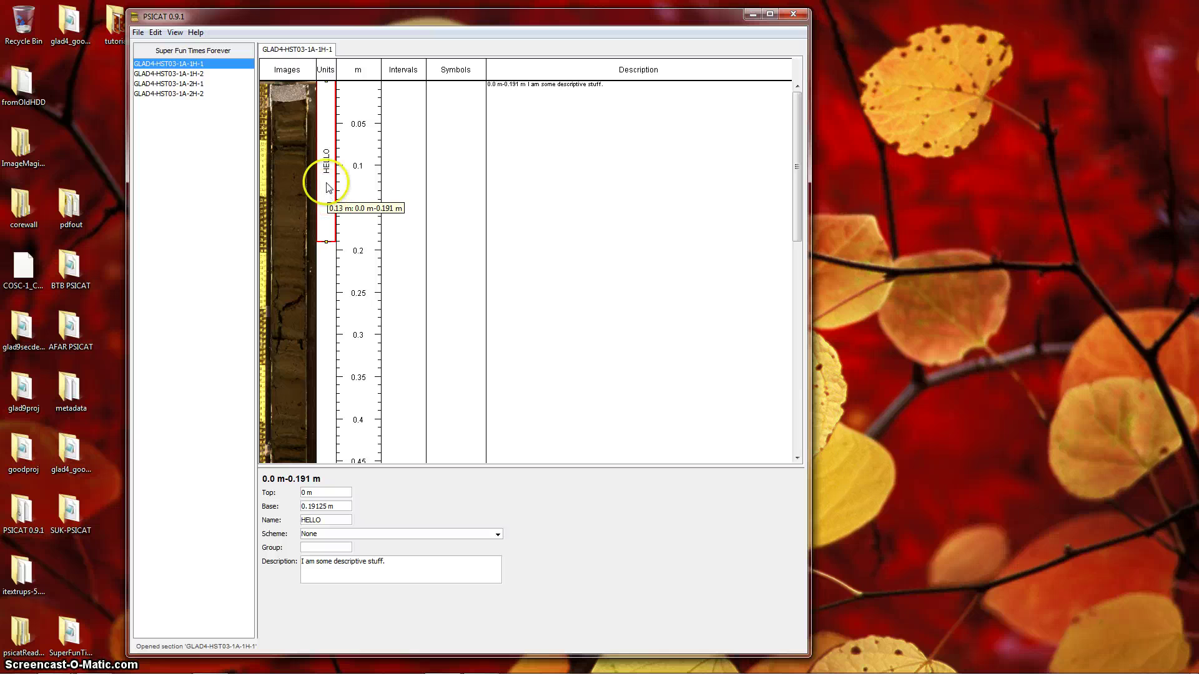
{"action": "left_click_drag", "start_coordinate": [322, 187], "coordinate": [326, 380]}
{"action": "left_click", "coordinate": [346, 593]}
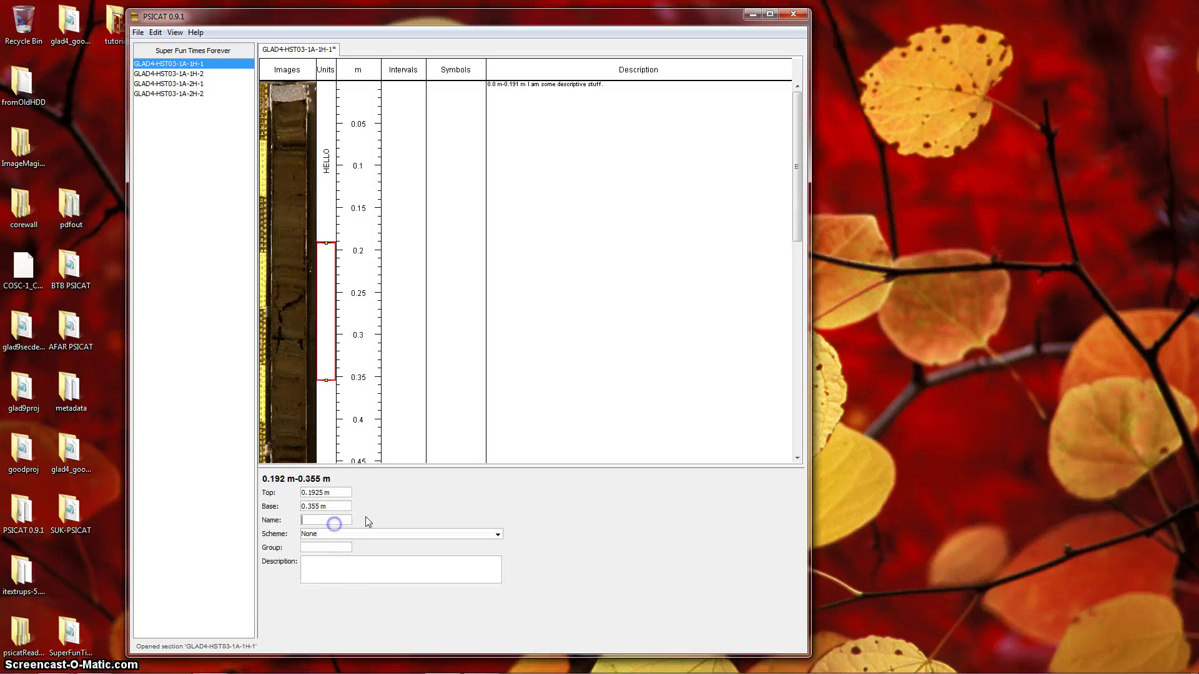
Name the new unit HOWDY and describe it as 'Some stuff'.
{"action": "type", "text": "HOWDY"}
{"action": "left_click", "coordinate": [361, 562]}
{"action": "type", "text": "Some stuff"}
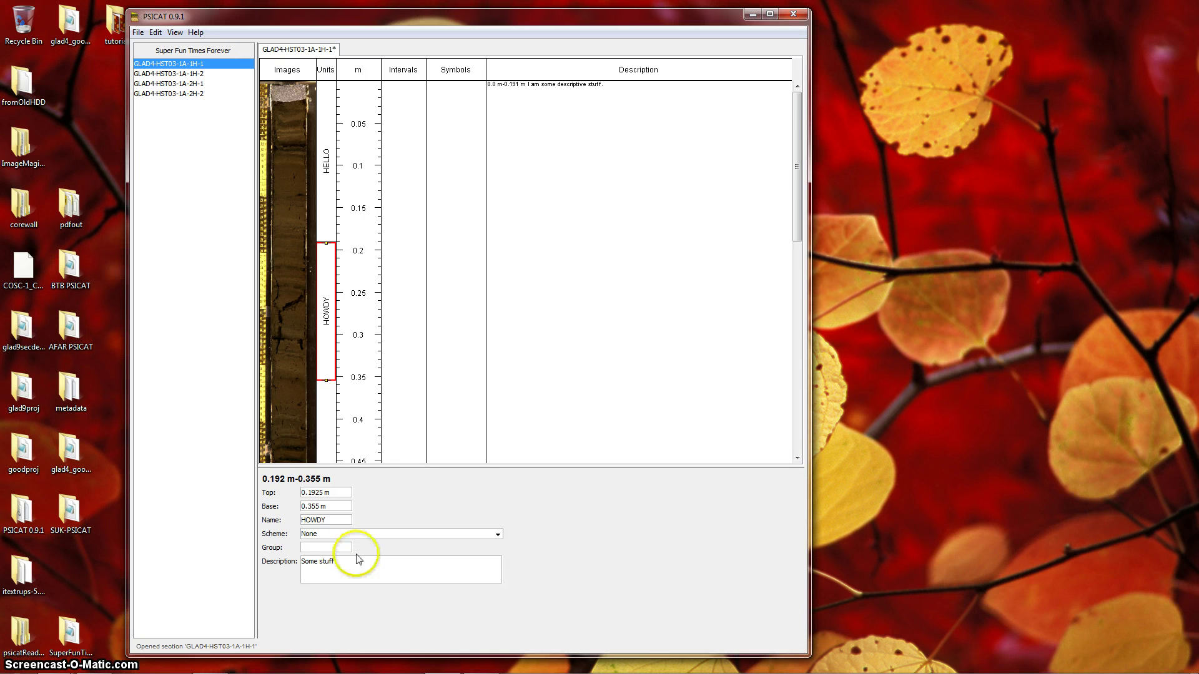
{"action": "left_click", "coordinate": [338, 547]}
{"action": "left_click", "coordinate": [325, 553]}
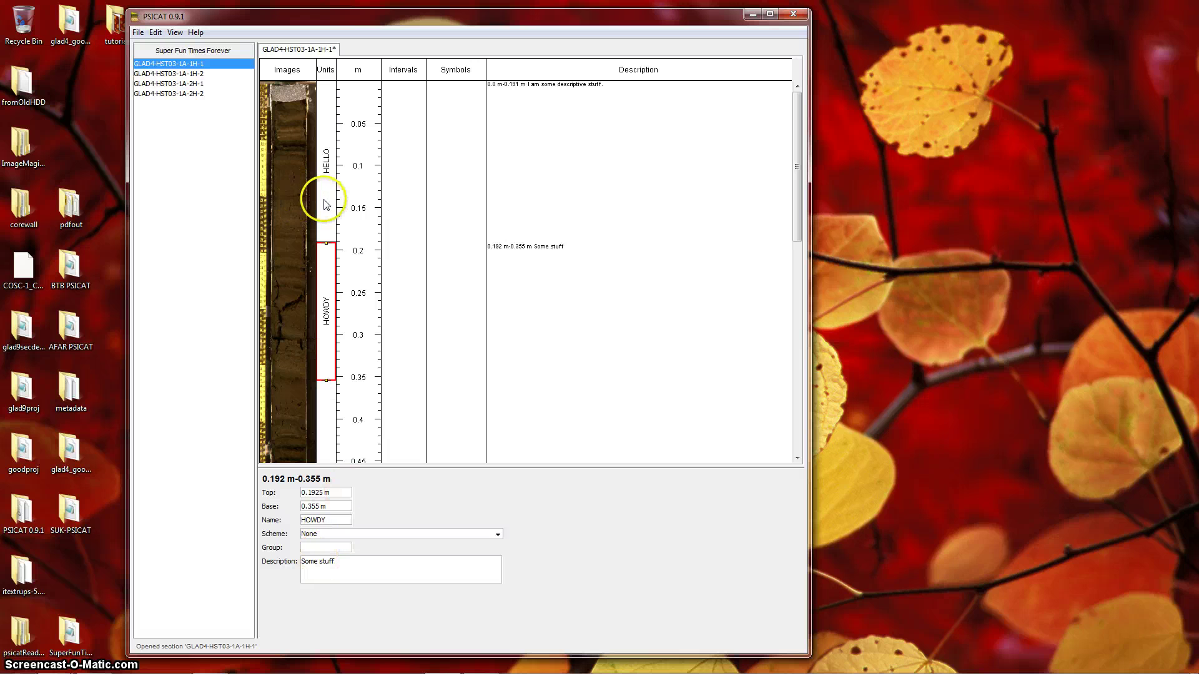
Select the HELLO unit and replace its Name with GOODBYE.
{"action": "mouse_move", "coordinate": [325, 205]}
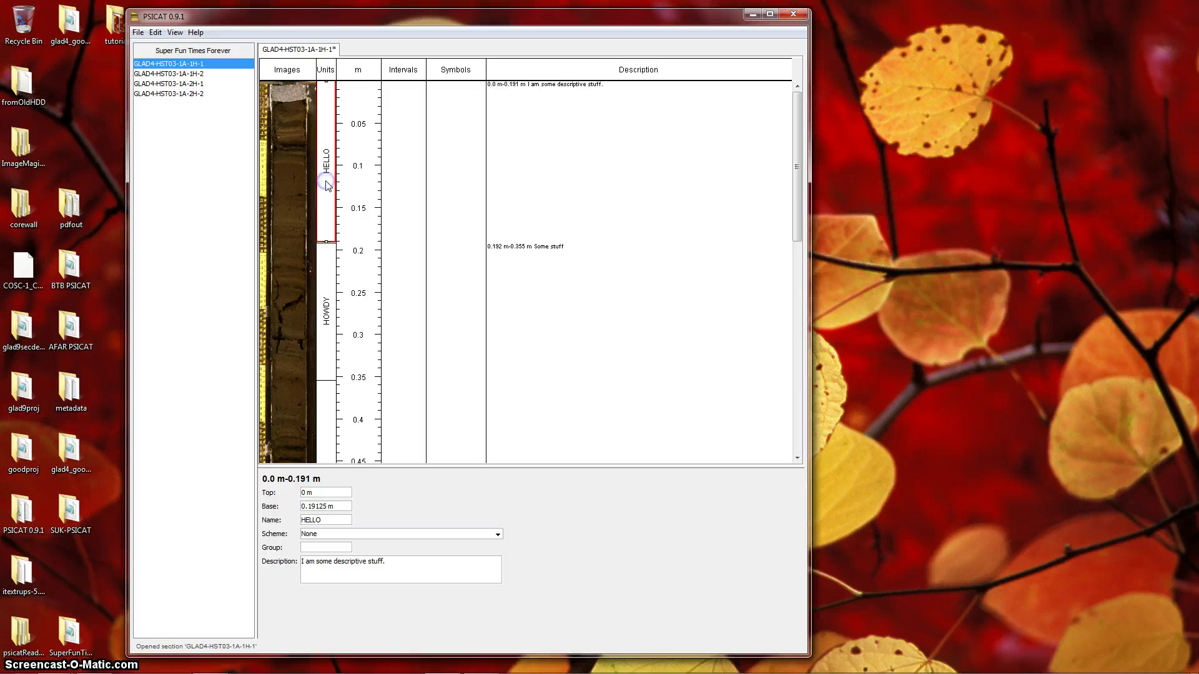
{"action": "left_click", "coordinate": [322, 306]}
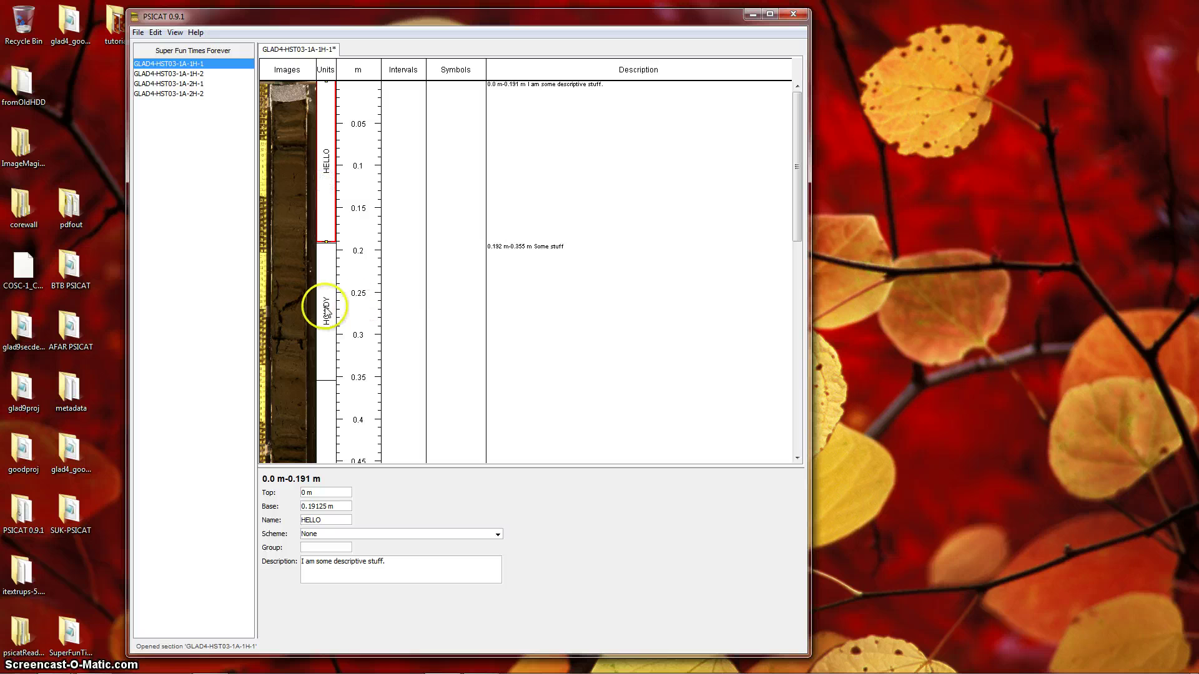
{"action": "left_click", "coordinate": [325, 193]}
{"action": "left_click", "coordinate": [325, 282]}
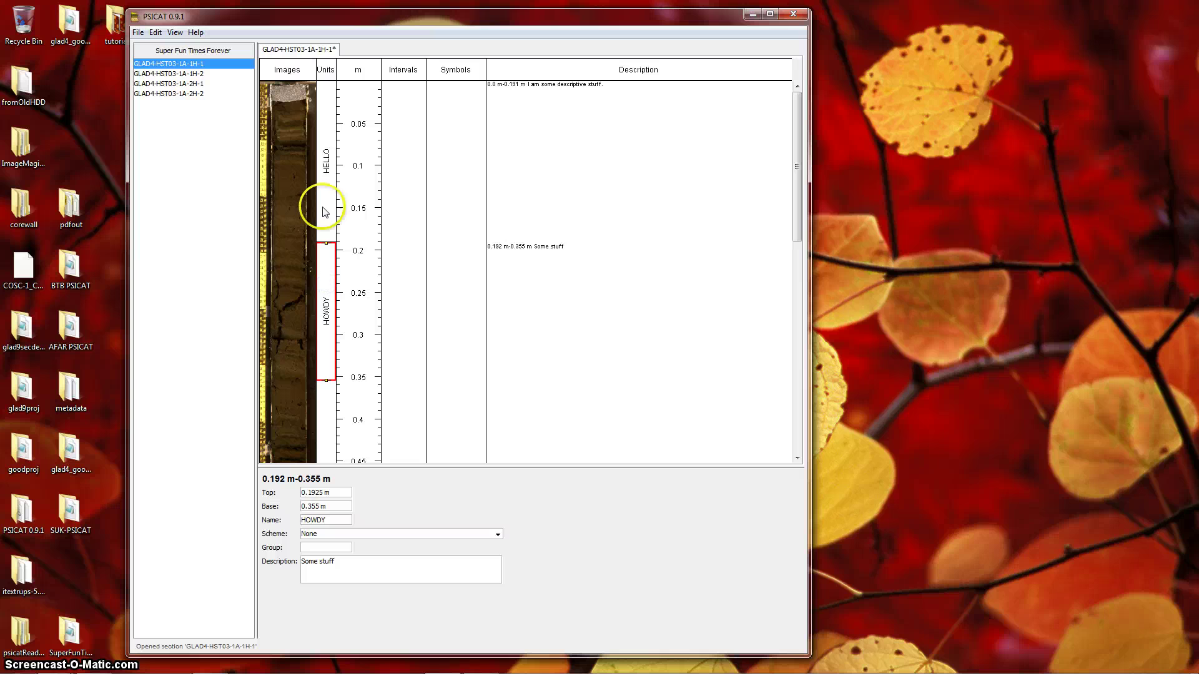
{"action": "left_click", "coordinate": [323, 201]}
{"action": "left_click", "coordinate": [327, 275]}
{"action": "left_click", "coordinate": [331, 216]}
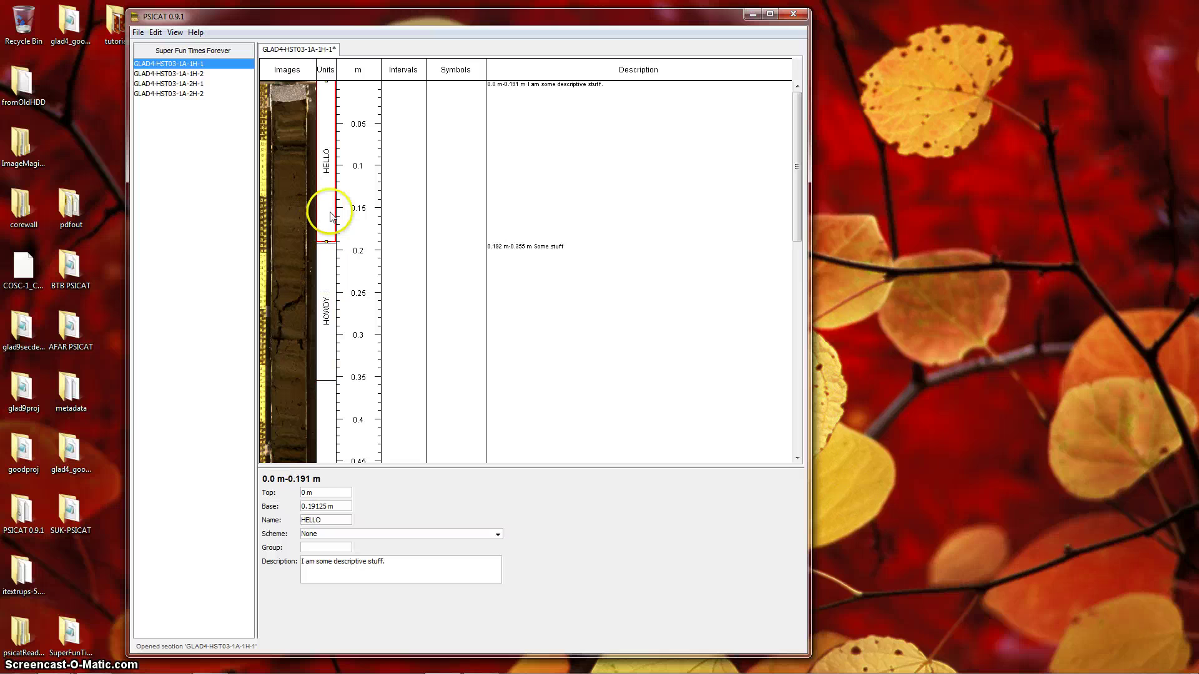
{"action": "double_click", "coordinate": [315, 521]}
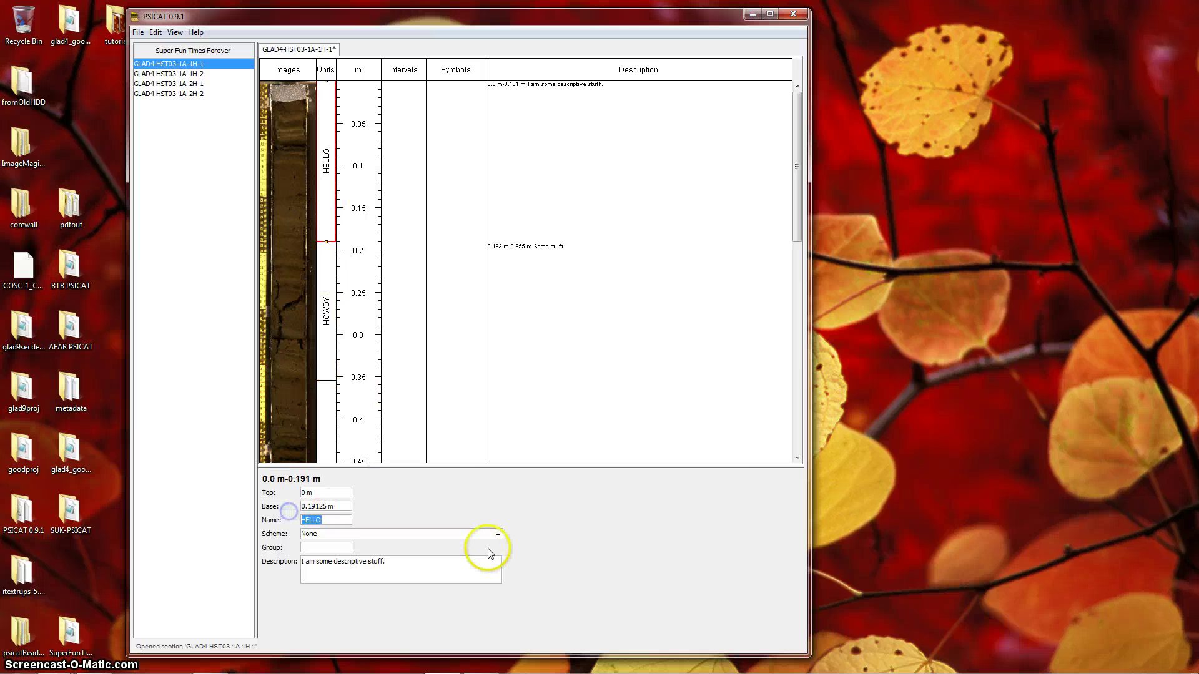
{"action": "type", "text": "GOODBYE"}
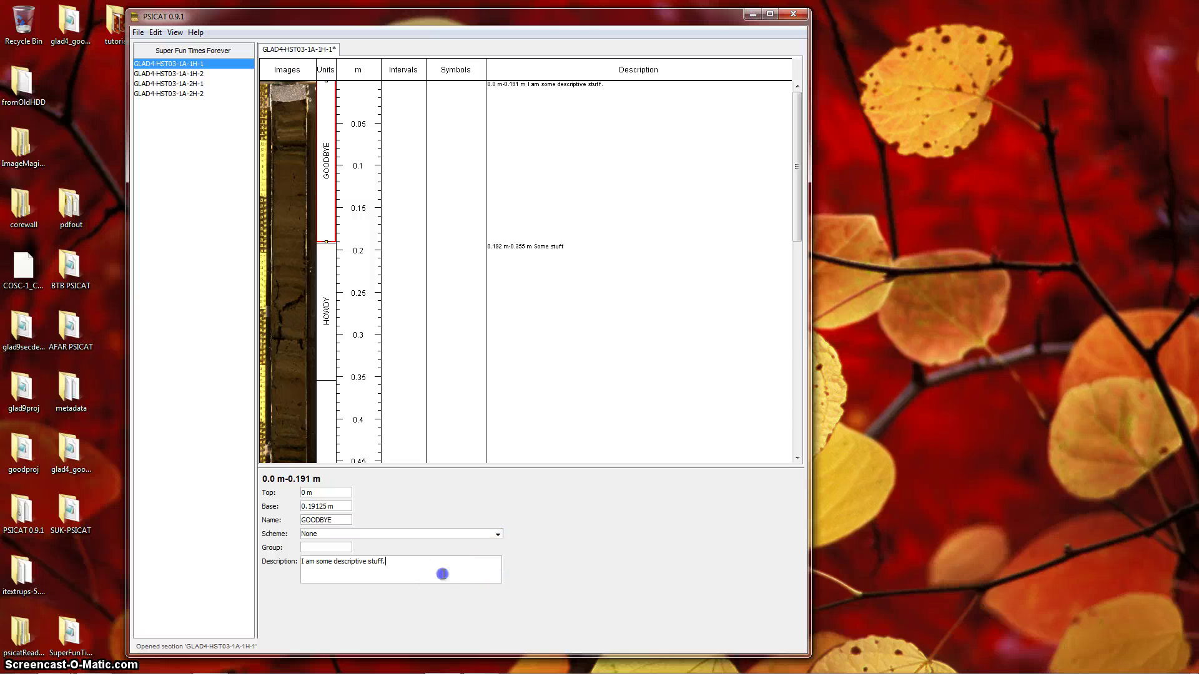
{"action": "left_click", "coordinate": [318, 203]}
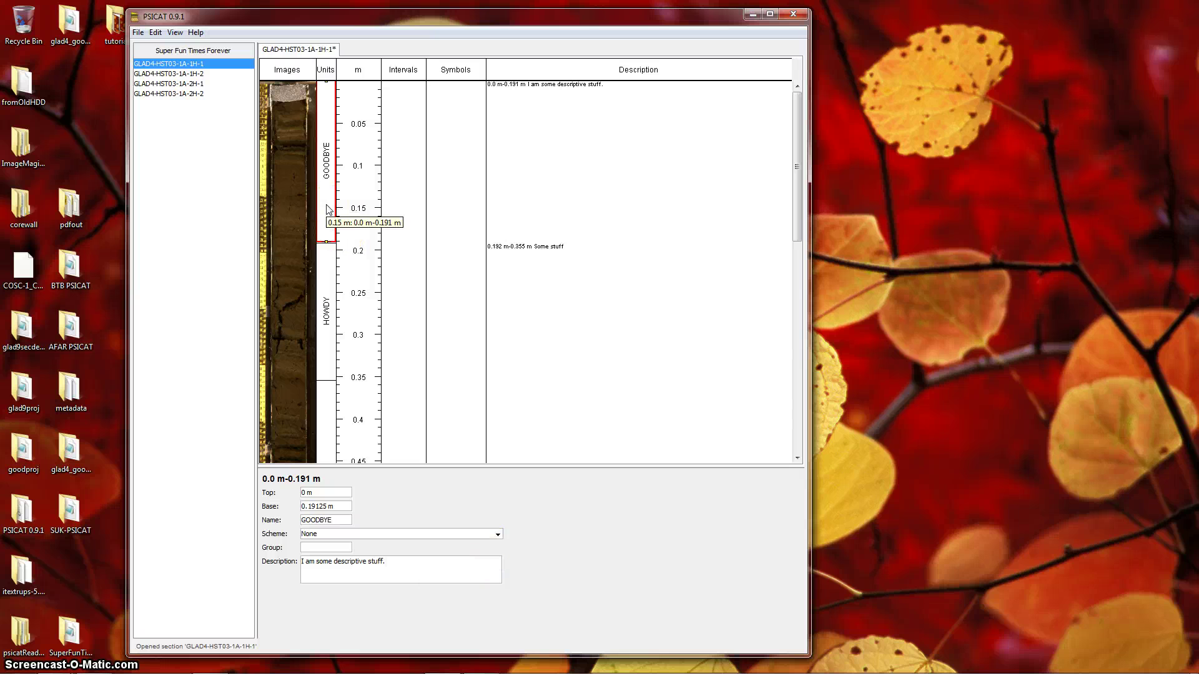
{"action": "left_click", "coordinate": [321, 289]}
{"action": "left_click", "coordinate": [321, 214]}
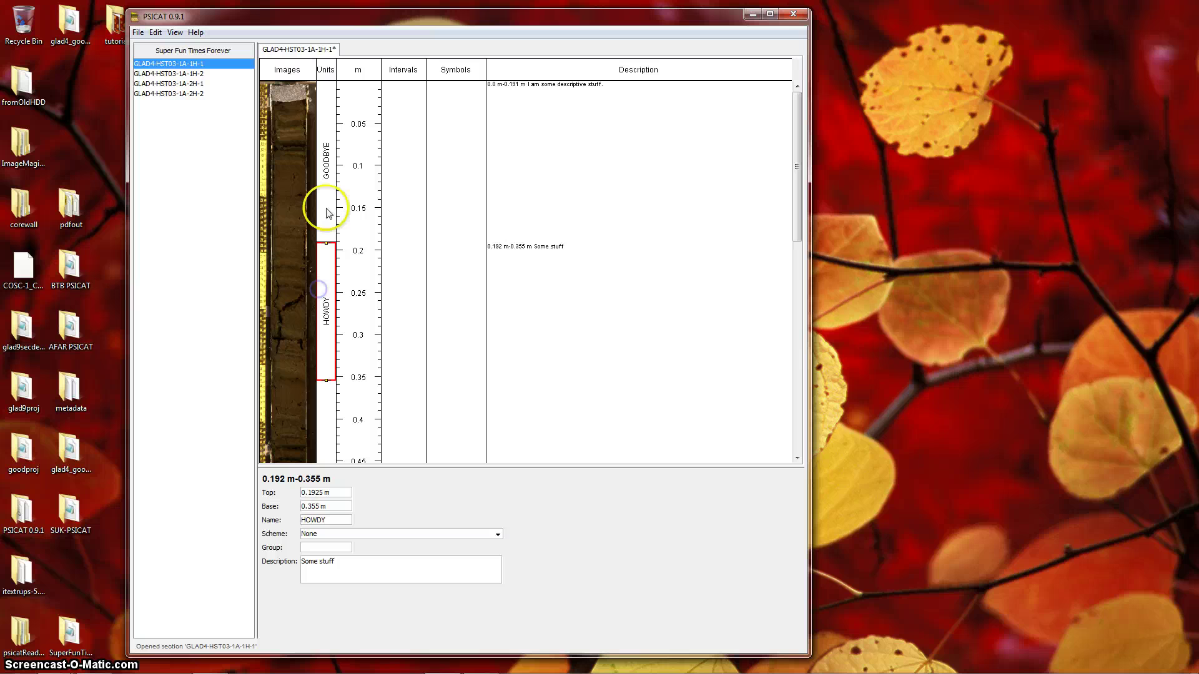
{"action": "left_click", "coordinate": [328, 289]}
{"action": "left_click", "coordinate": [321, 206]}
{"action": "left_click", "coordinate": [323, 278]}
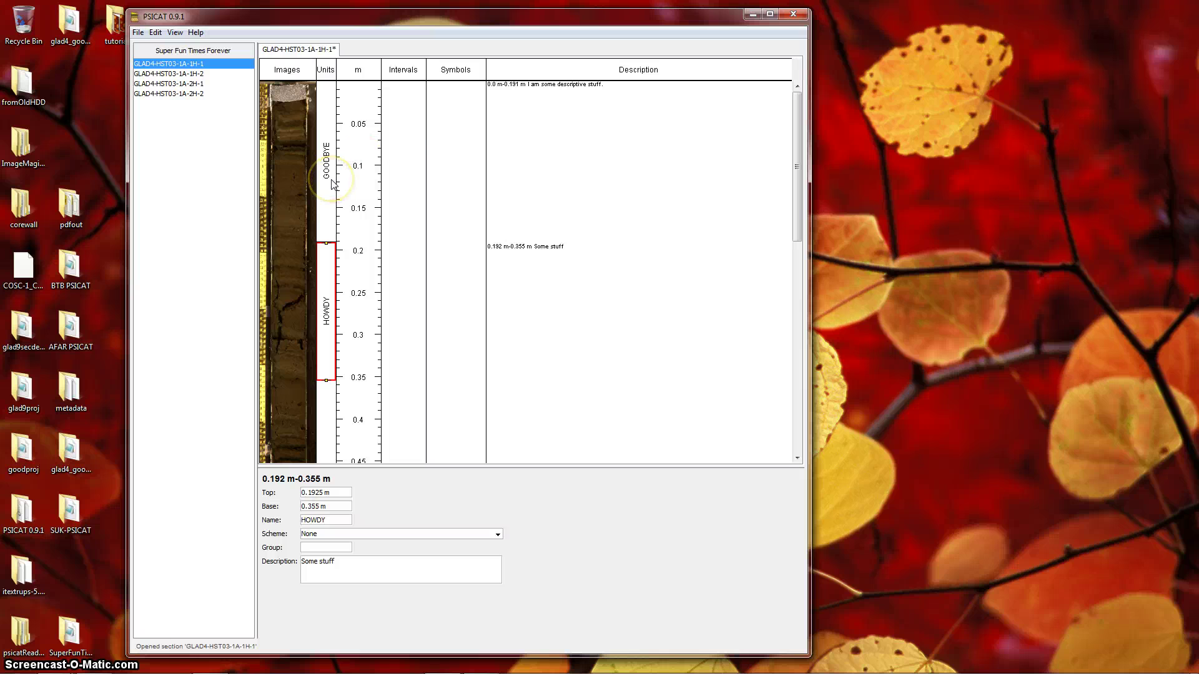
{"action": "mouse_move", "coordinate": [332, 183]}
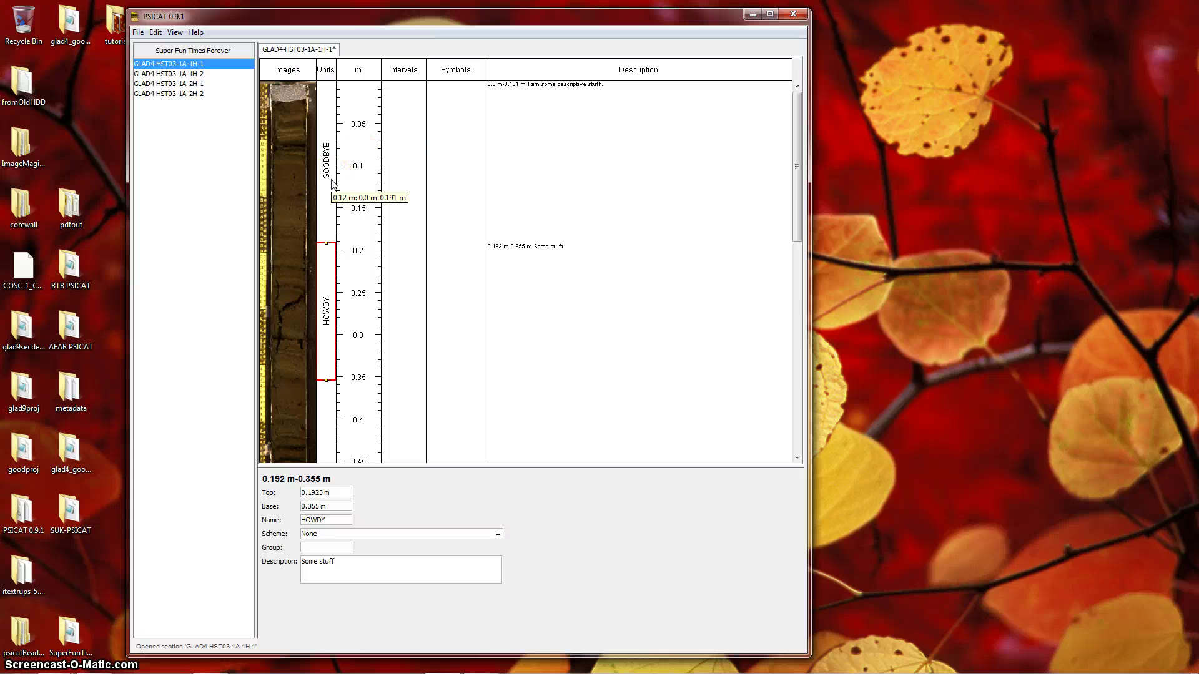
{"action": "left_click", "coordinate": [332, 183]}
{"action": "left_click", "coordinate": [391, 341]}
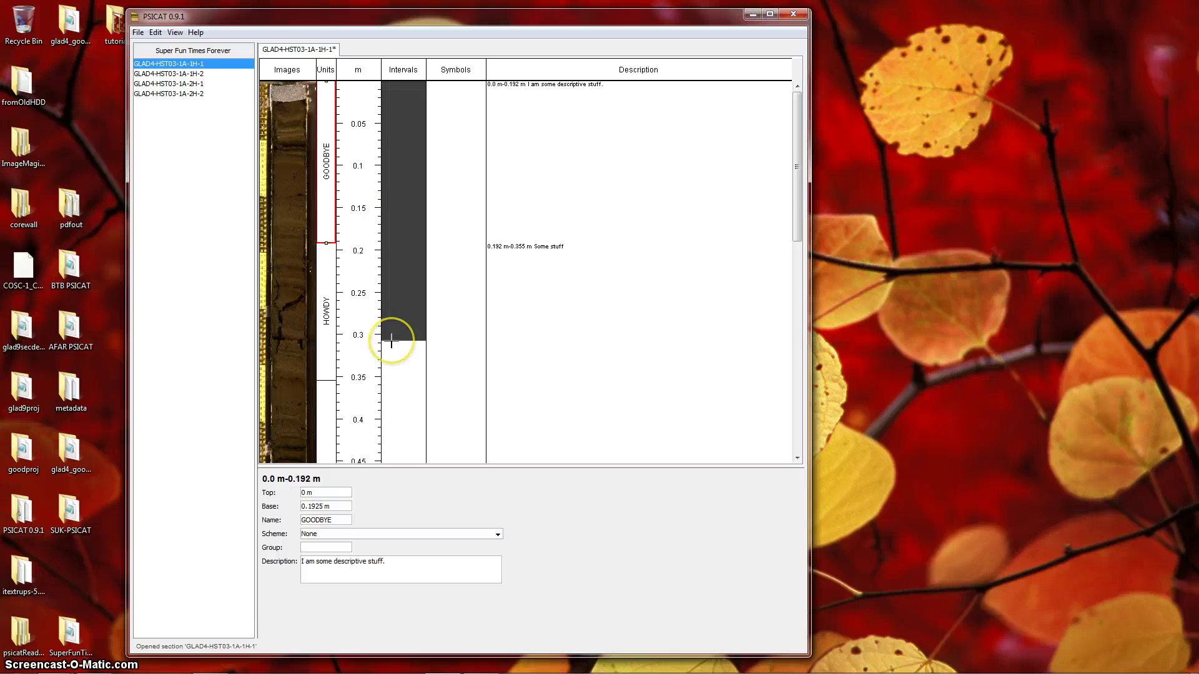
{"action": "left_click", "coordinate": [374, 204]}
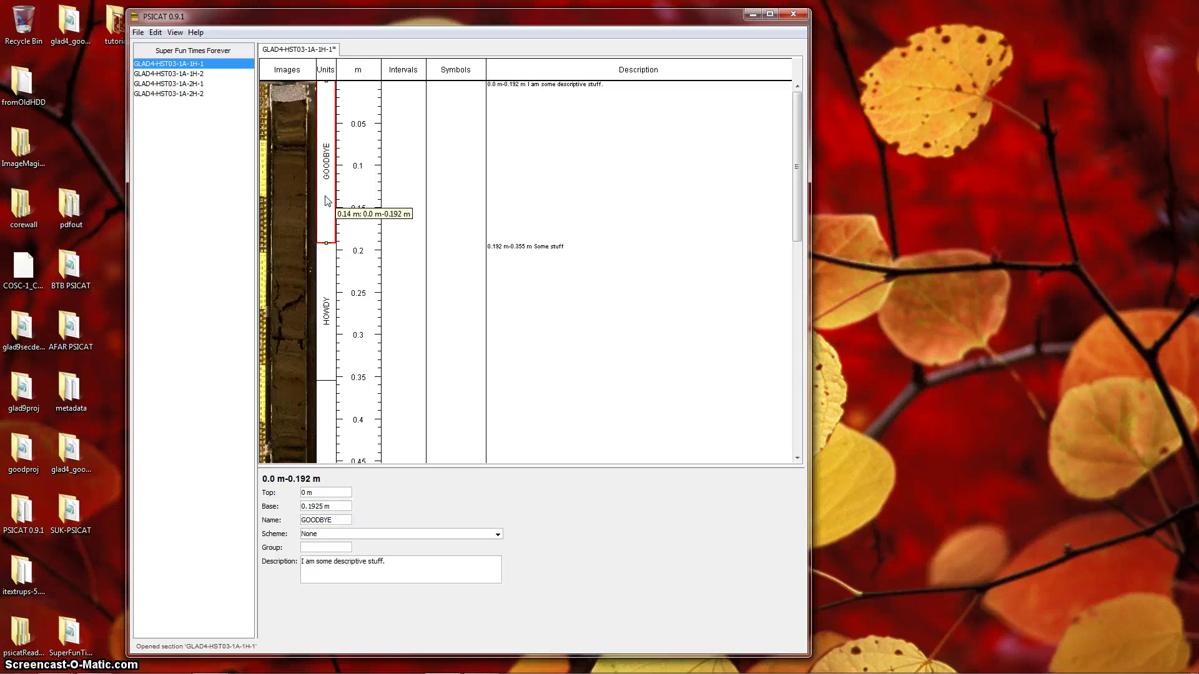
Drag the GOODBYE/HOWDY boundary from 0.192 m down to 0.215 m.
{"action": "left_click_drag", "start_coordinate": [331, 215], "coordinate": [335, 510]}
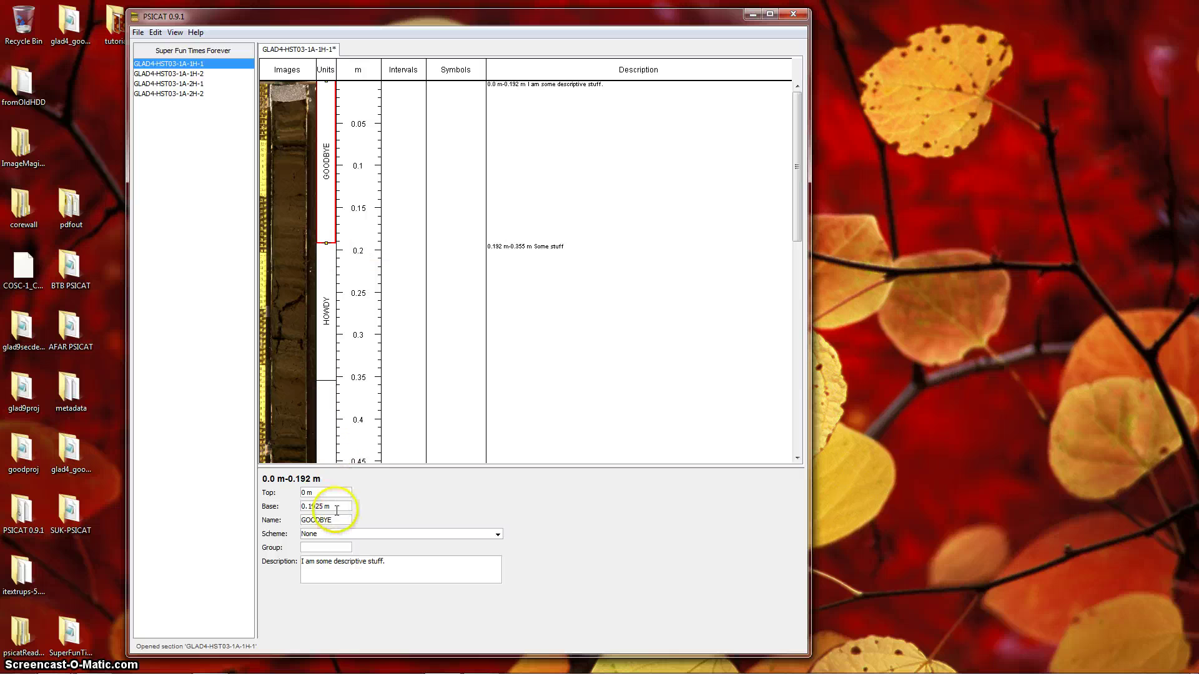
{"action": "left_click_drag", "start_coordinate": [352, 283], "coordinate": [326, 244]}
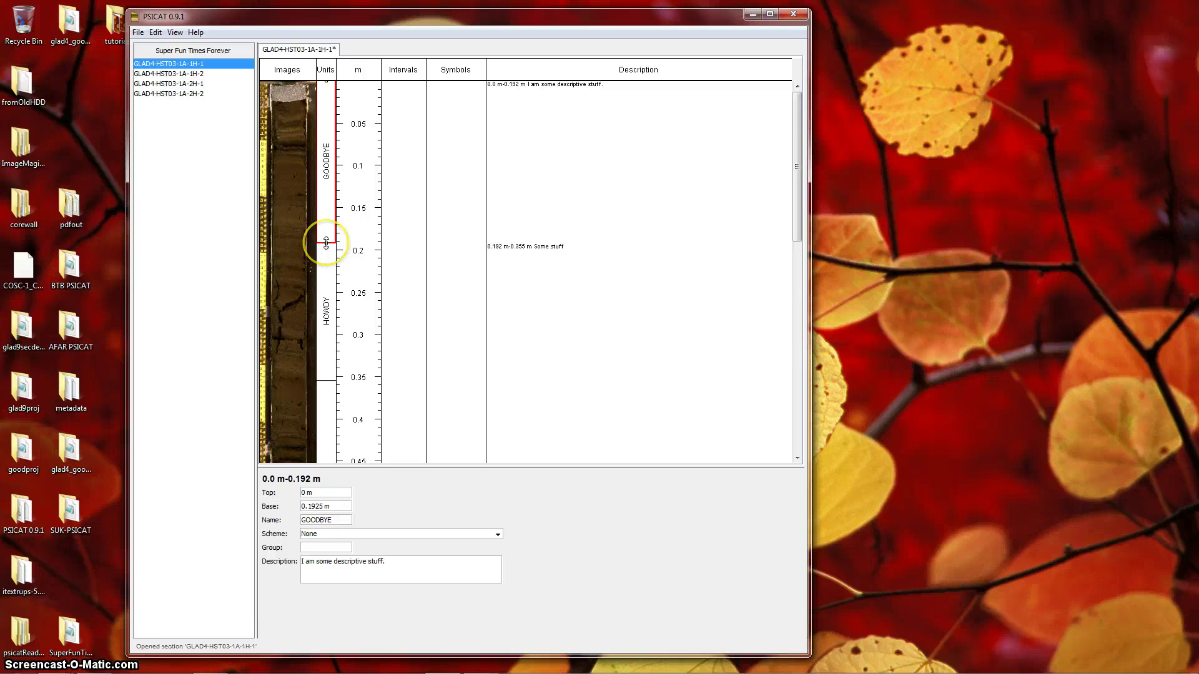
{"action": "left_click", "coordinate": [326, 246]}
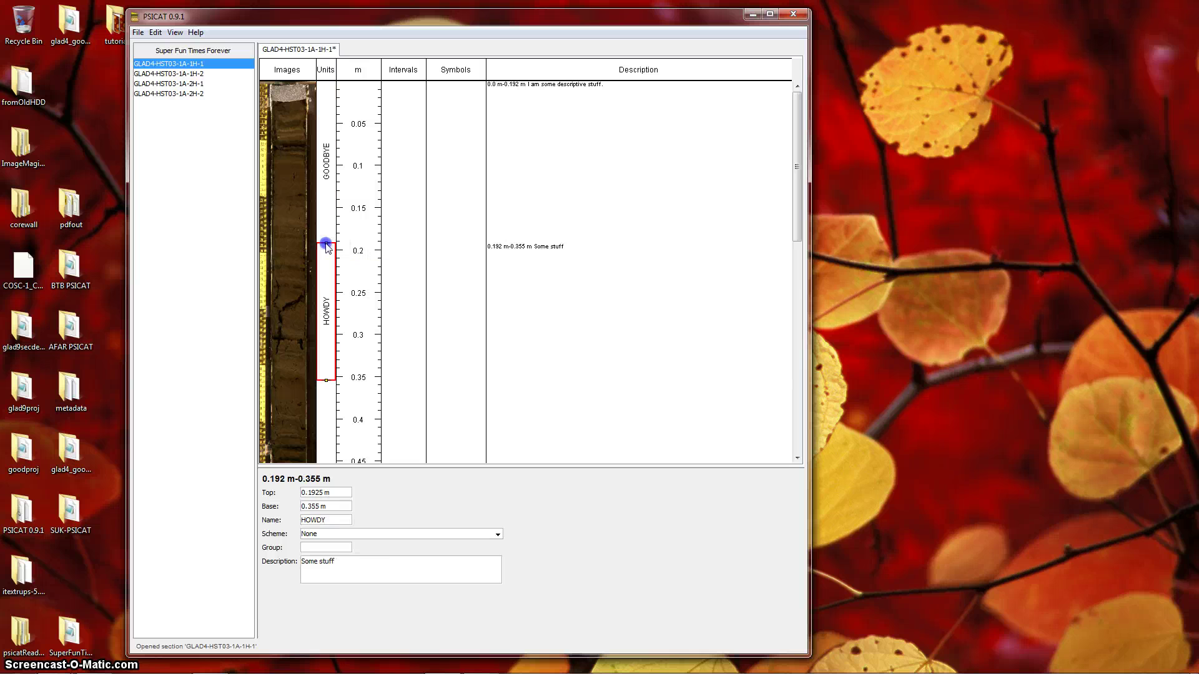
{"action": "left_click", "coordinate": [325, 241]}
{"action": "left_click", "coordinate": [325, 244]}
{"action": "left_click_drag", "start_coordinate": [325, 244], "coordinate": [326, 267]}
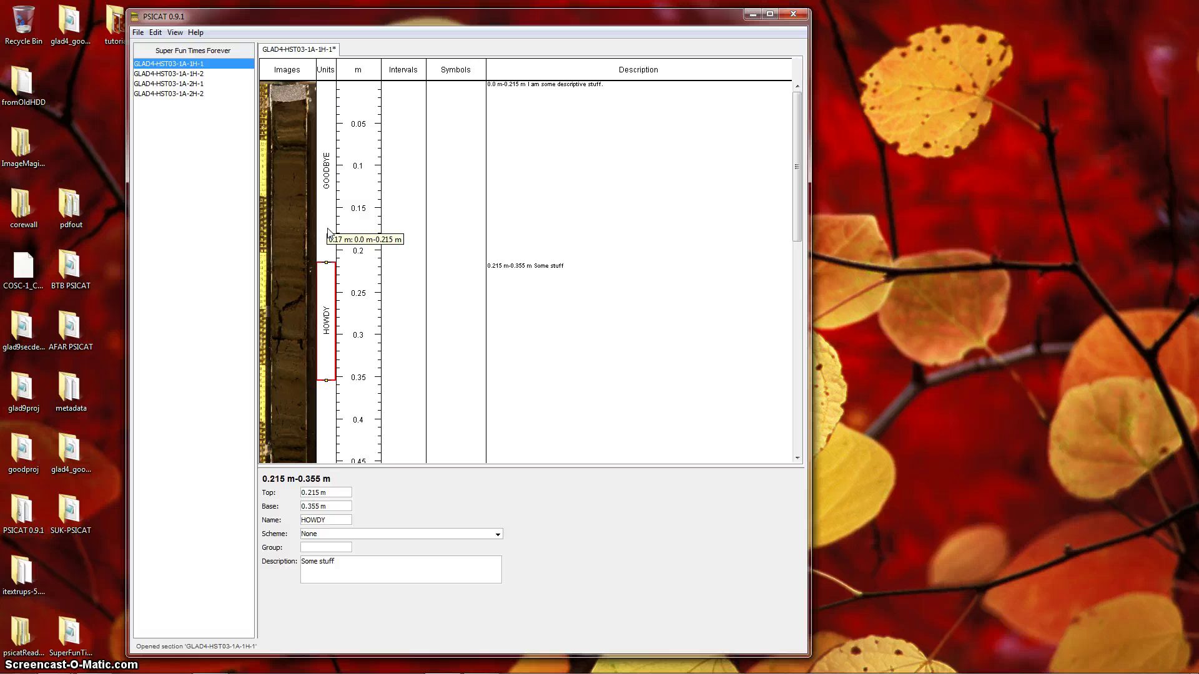
{"action": "left_click", "coordinate": [327, 194]}
{"action": "left_click", "coordinate": [328, 299]}
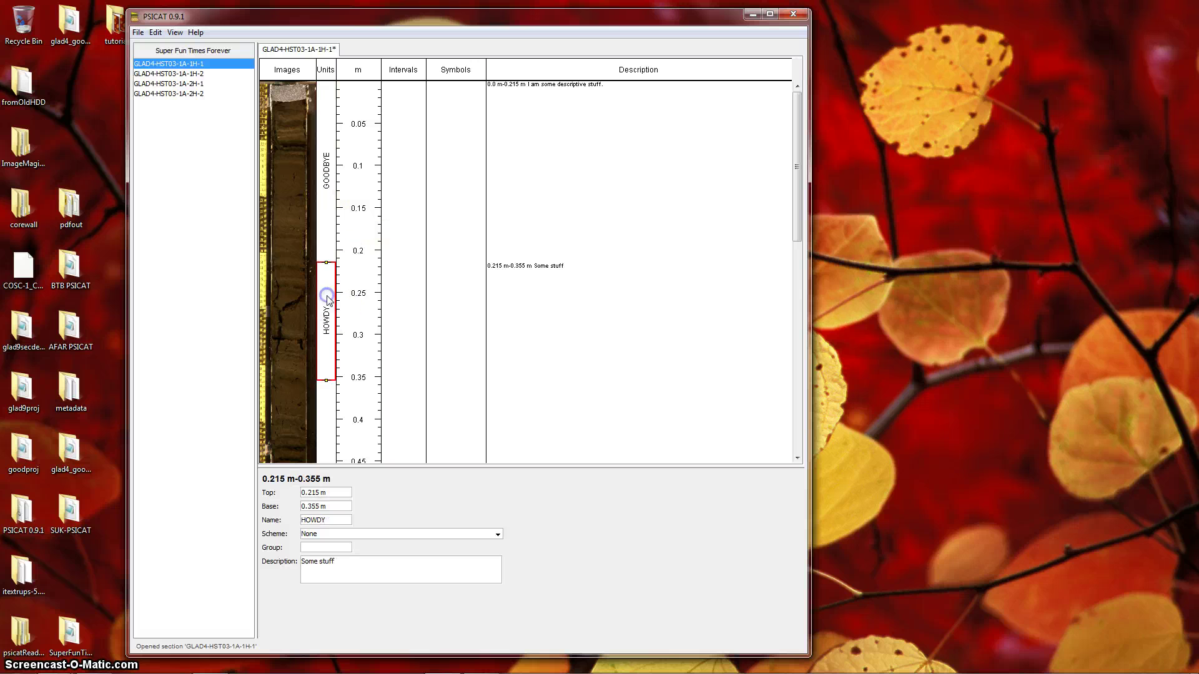
{"action": "left_click", "coordinate": [329, 198]}
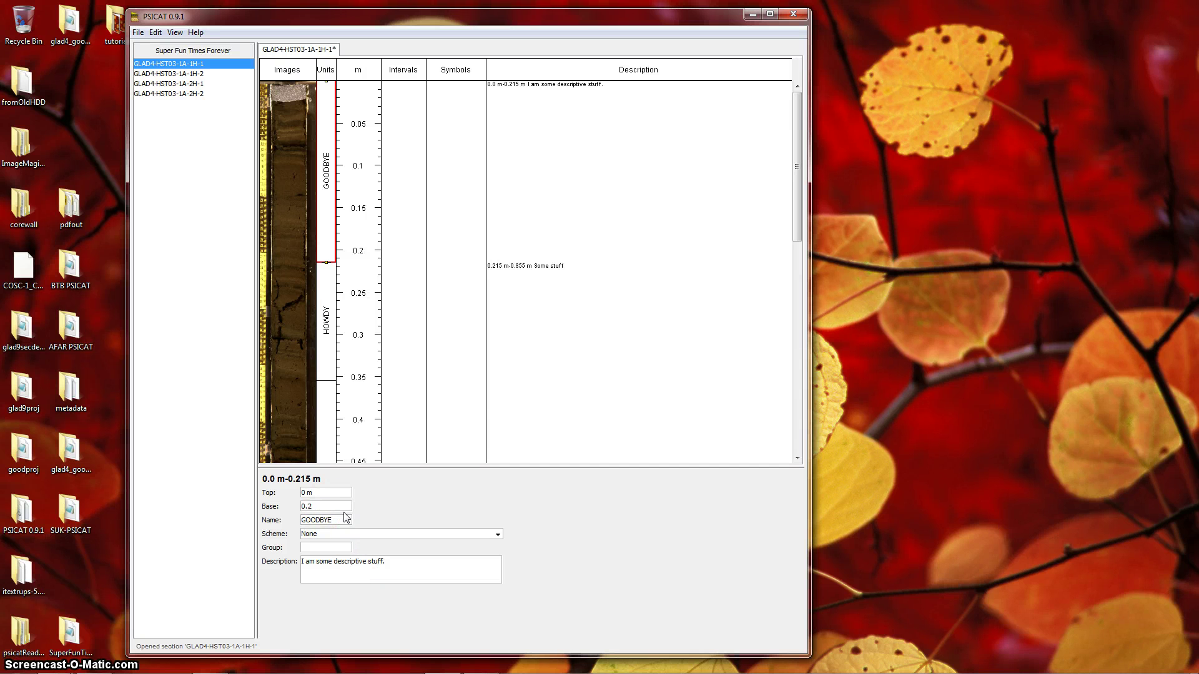
Commit GOODBYE's base at 0.25 m, leaving HOWDY at 0.25–0.355 m.
{"action": "left_click", "coordinate": [326, 493]}
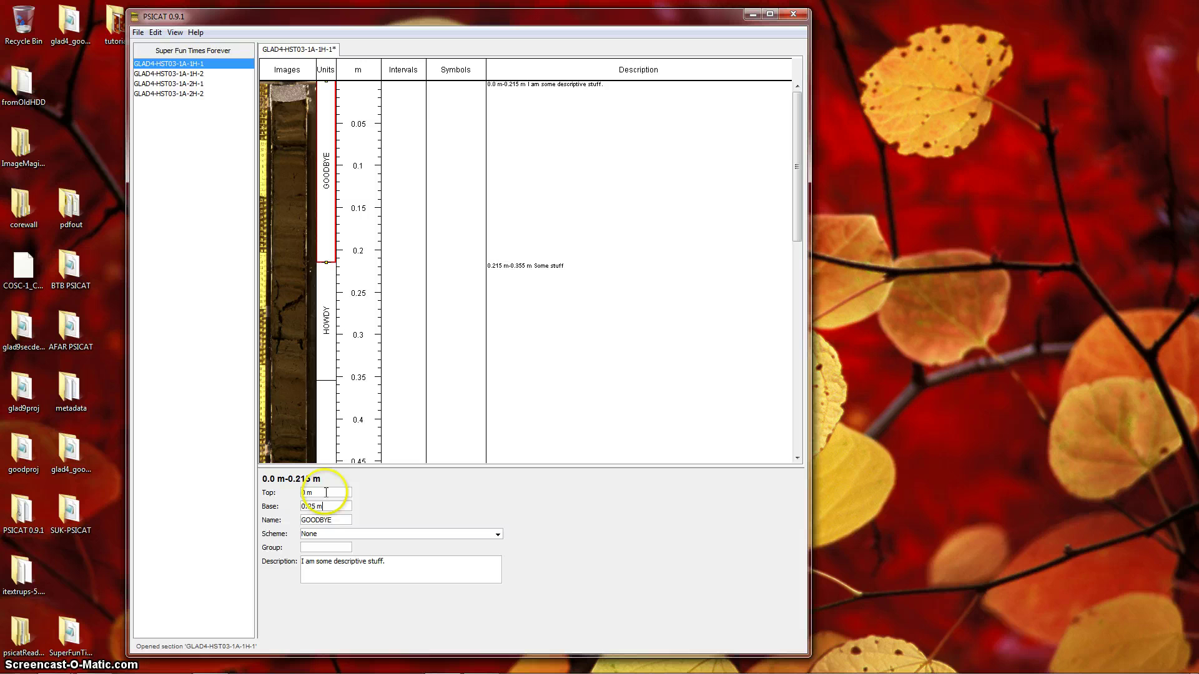
{"action": "left_click", "coordinate": [325, 350]}
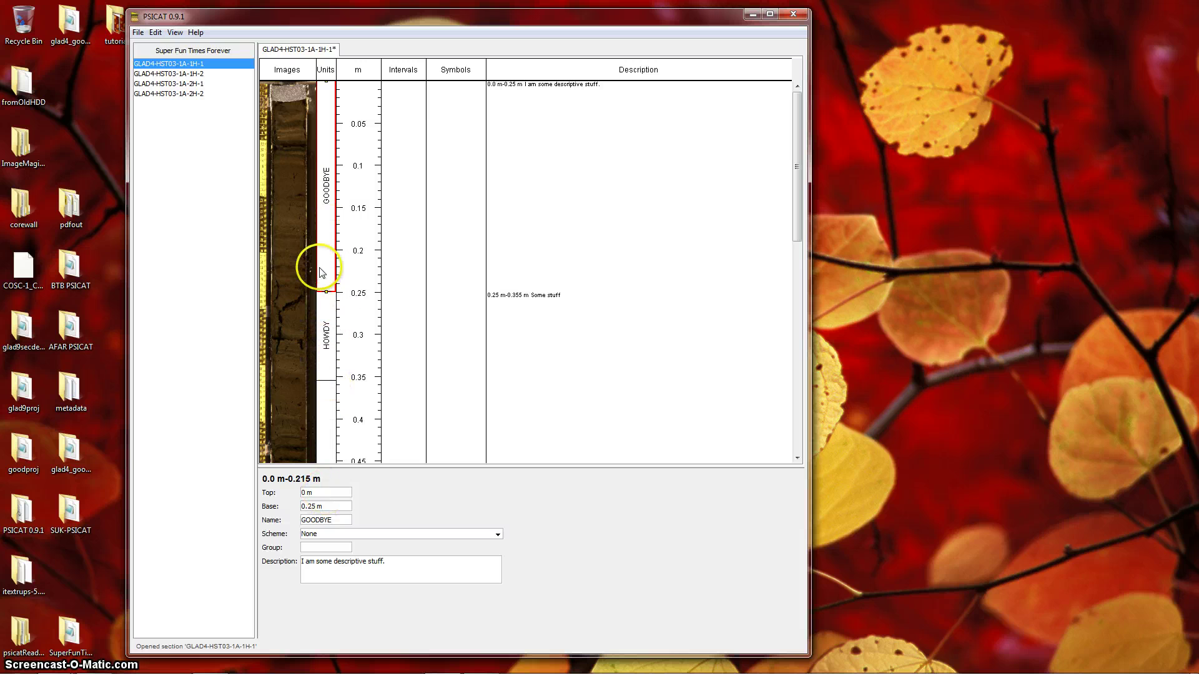
{"action": "left_click", "coordinate": [331, 348]}
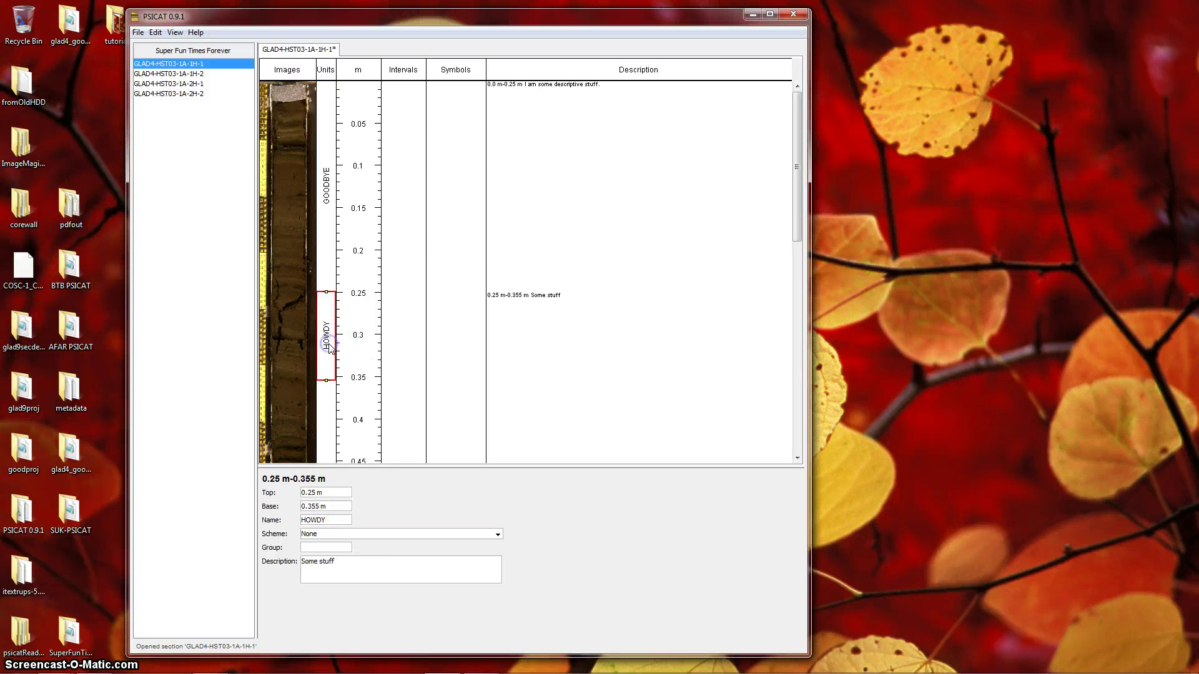
{"action": "left_click", "coordinate": [325, 236]}
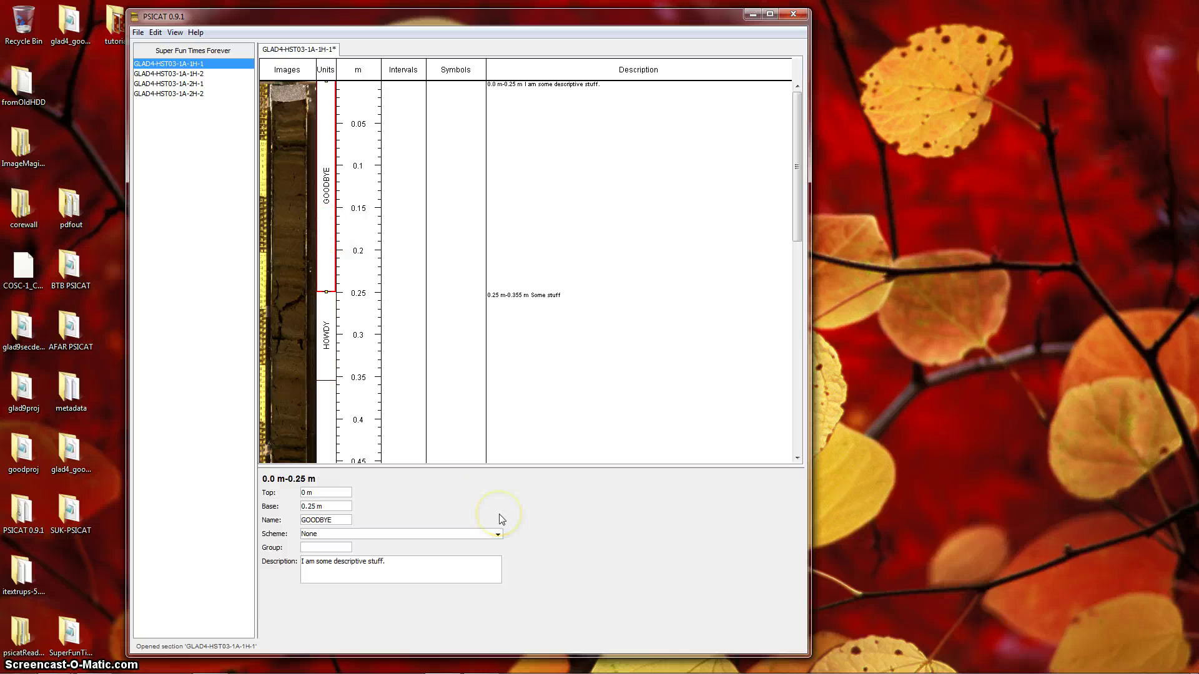
{"action": "left_click", "coordinate": [408, 561]}
Delete the HOWDY unit.
{"action": "left_click", "coordinate": [326, 362]}
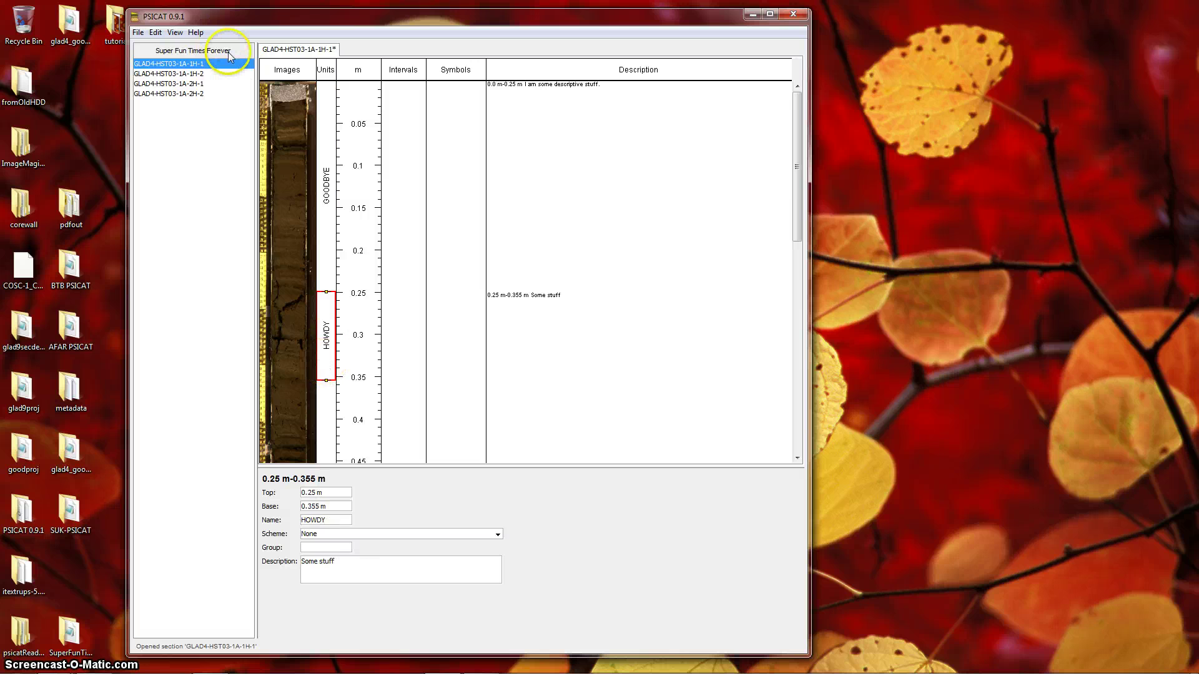
{"action": "key", "text": "Delete"}
{"action": "left_click", "coordinate": [155, 32]}
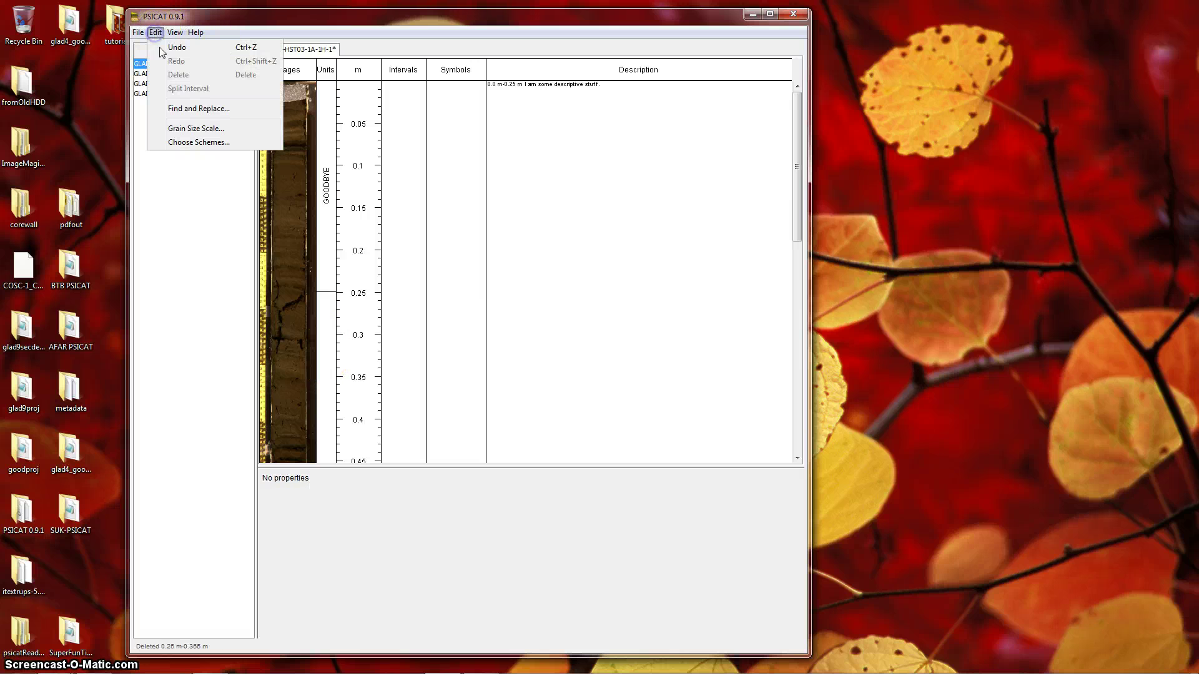
{"action": "mouse_move", "coordinate": [196, 32]}
{"action": "left_click", "coordinate": [369, 316]}
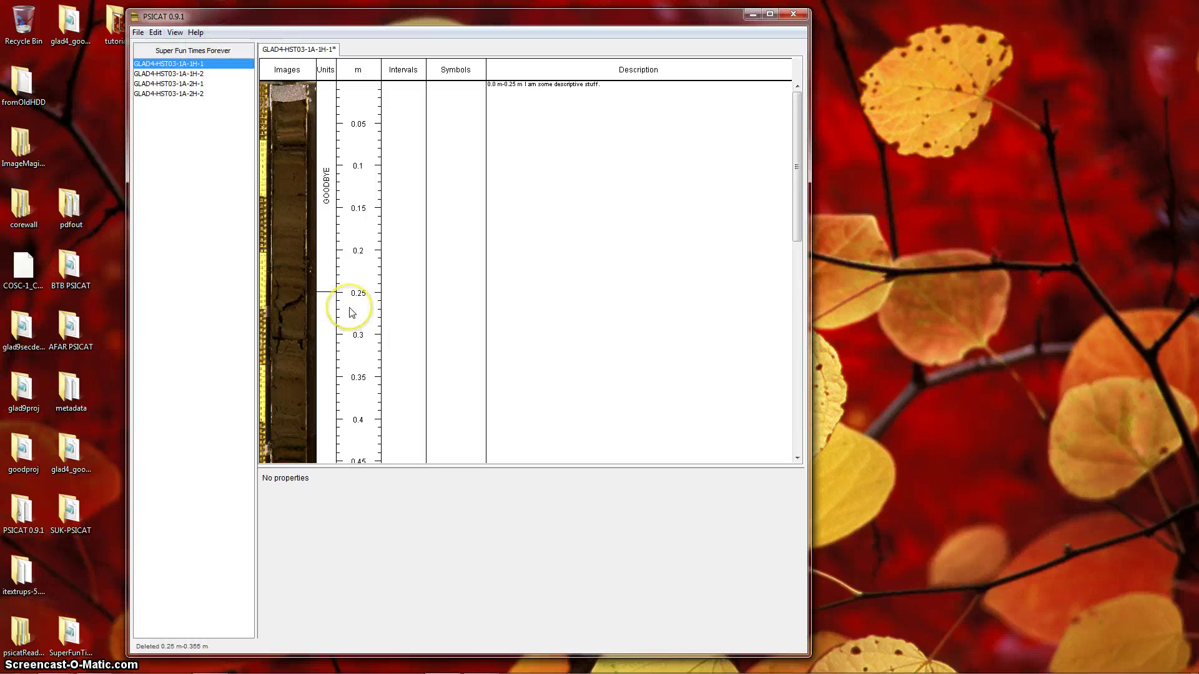
{"action": "left_click", "coordinate": [155, 32]}
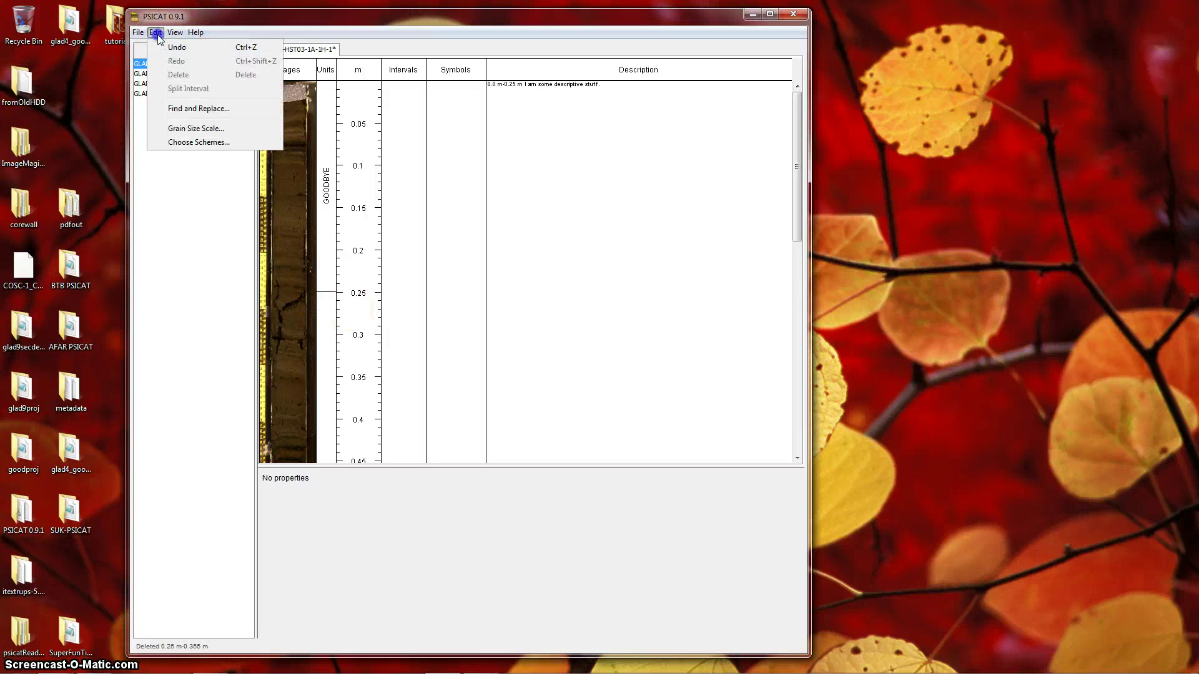
{"action": "mouse_move", "coordinate": [175, 32]}
{"action": "left_click", "coordinate": [310, 23]}
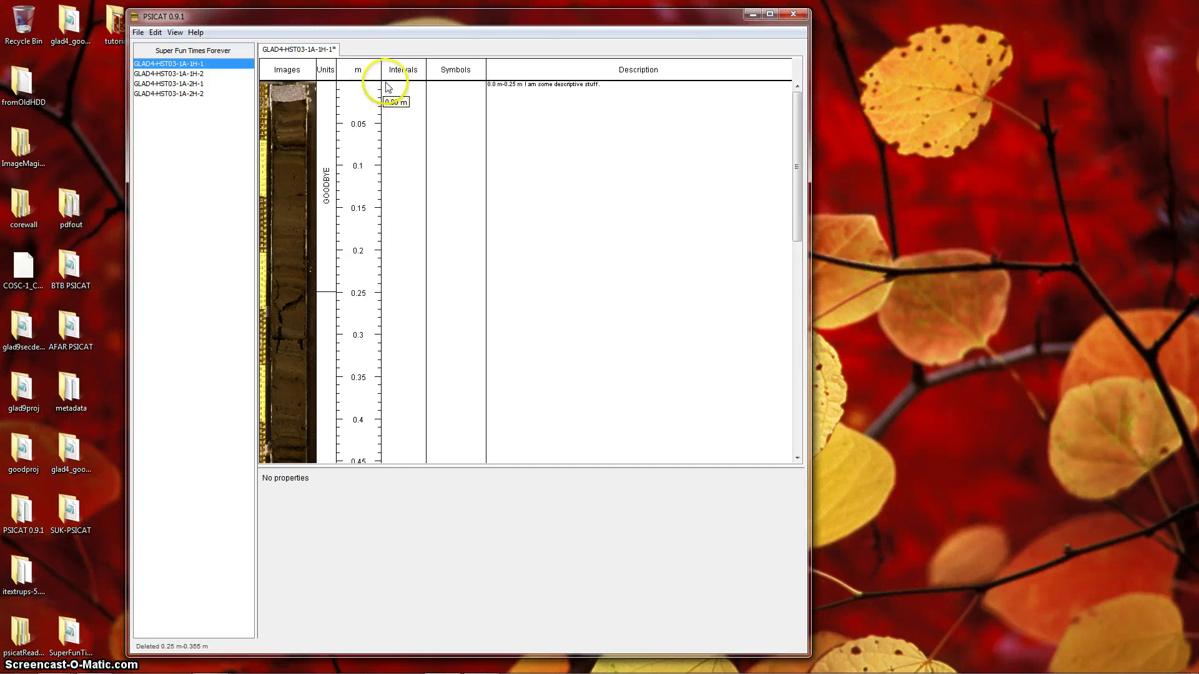
Restore HOWDY with Ctrl+Z and save the section with Ctrl+S.
{"action": "key", "text": "ctrl+z"}
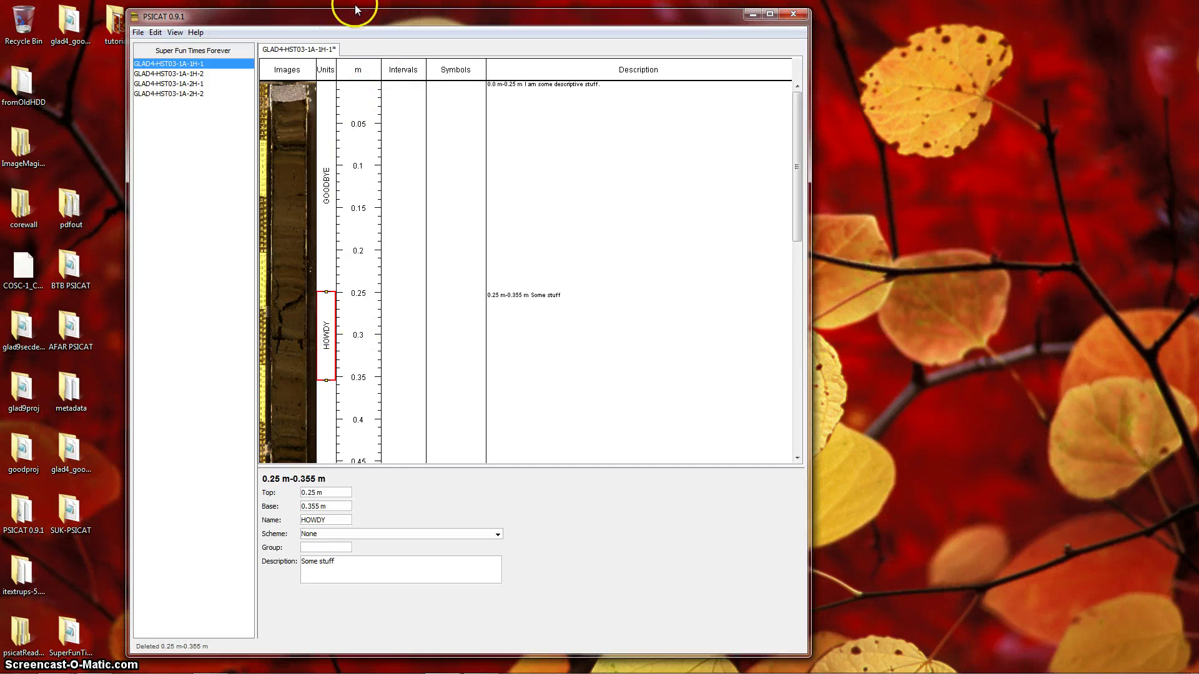
{"action": "left_click", "coordinate": [369, 19]}
{"action": "key", "text": "ctrl+s"}
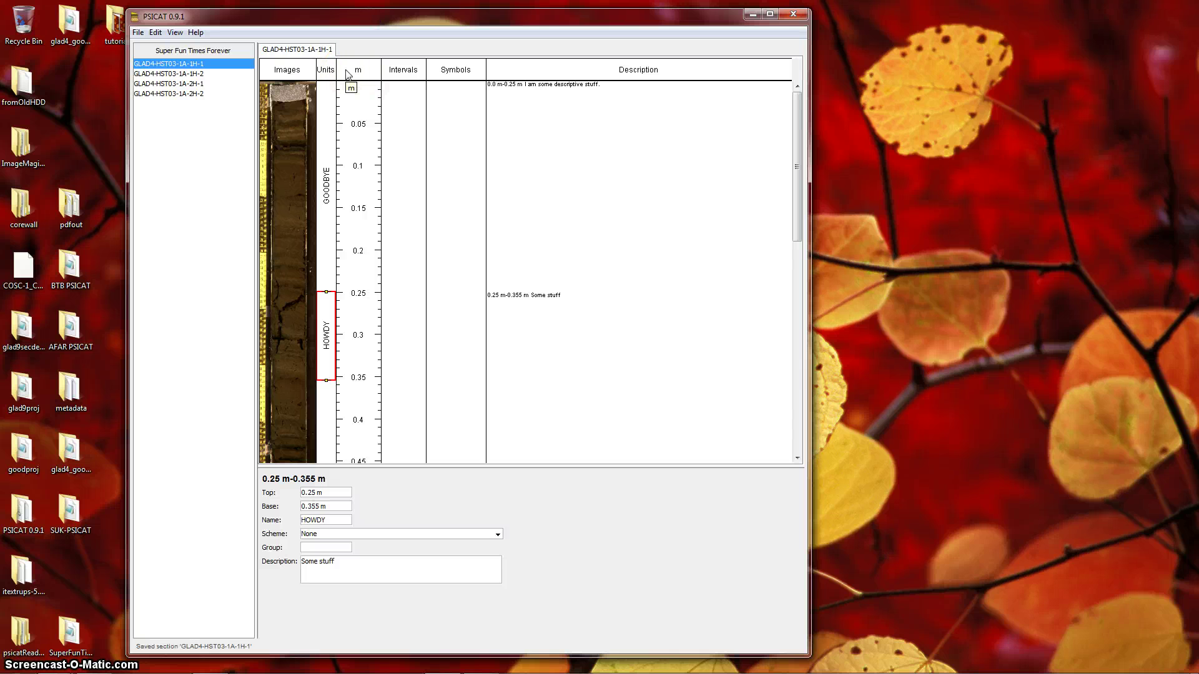
{"action": "left_click", "coordinate": [361, 17]}
Draw a 0–0.2 m interval at the top of the core and make it Dolomite, argillaceous or shaley.
{"action": "left_click_drag", "start_coordinate": [402, 97], "coordinate": [410, 252]}
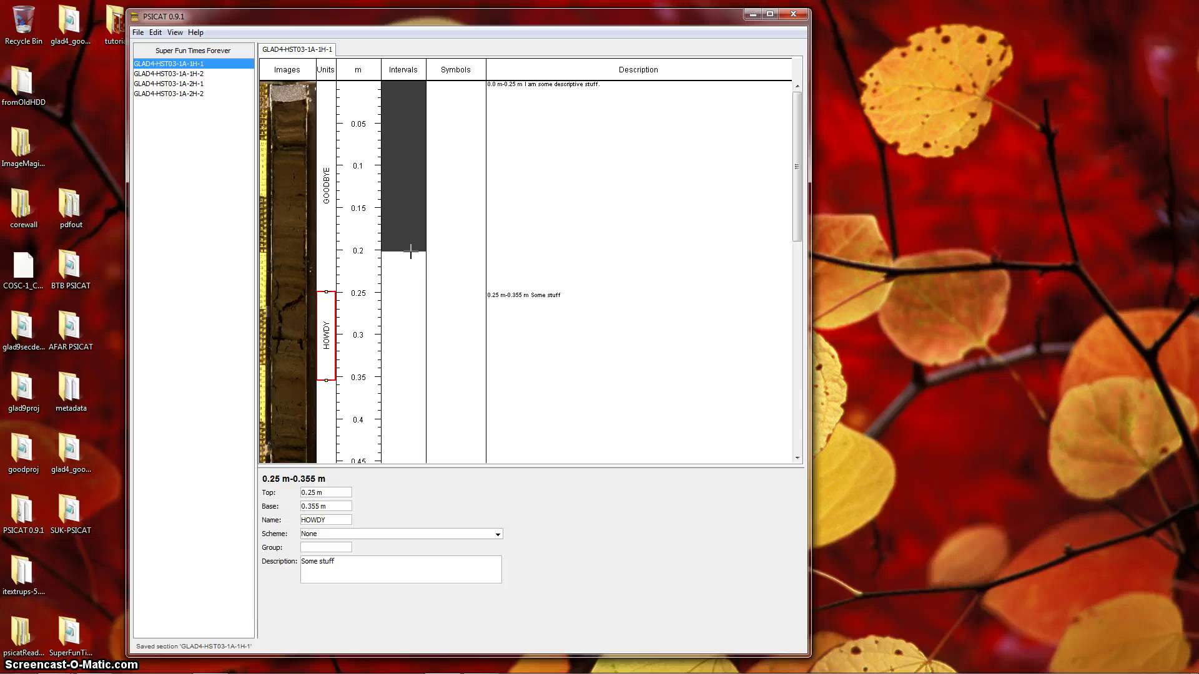
{"action": "mouse_move", "coordinate": [410, 251]}
{"action": "left_mouse_down"}
{"action": "mouse_move", "coordinate": [406, 233]}
{"action": "mouse_move", "coordinate": [415, 283]}
{"action": "mouse_move", "coordinate": [415, 227]}
{"action": "mouse_move", "coordinate": [413, 252]}
{"action": "left_mouse_up"}
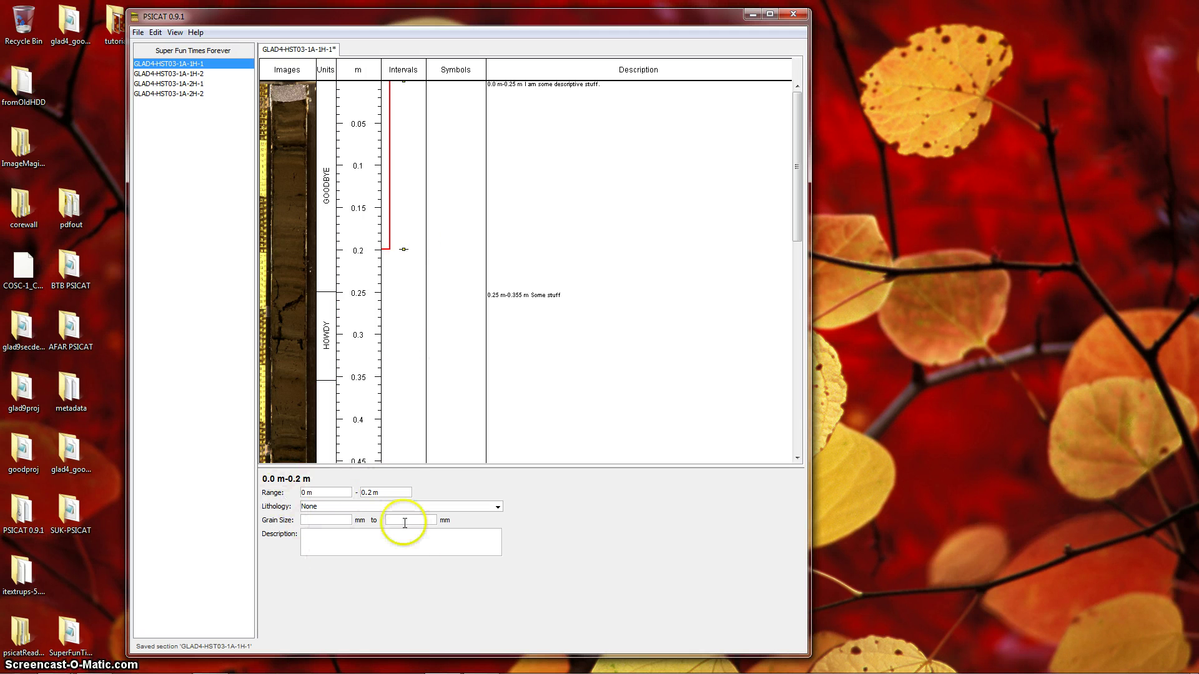
{"action": "left_click", "coordinate": [500, 509]}
{"action": "scroll", "coordinate": [455, 538], "scroll_direction": "down", "scroll_amount": 6}
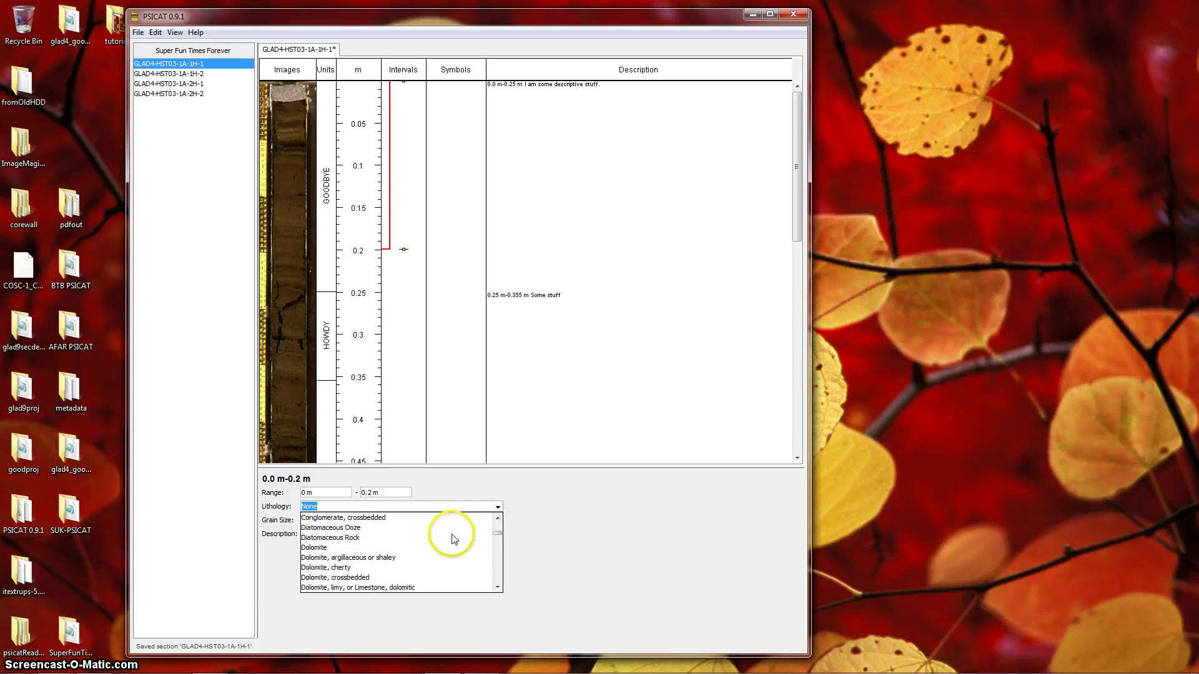
{"action": "left_click", "coordinate": [424, 559]}
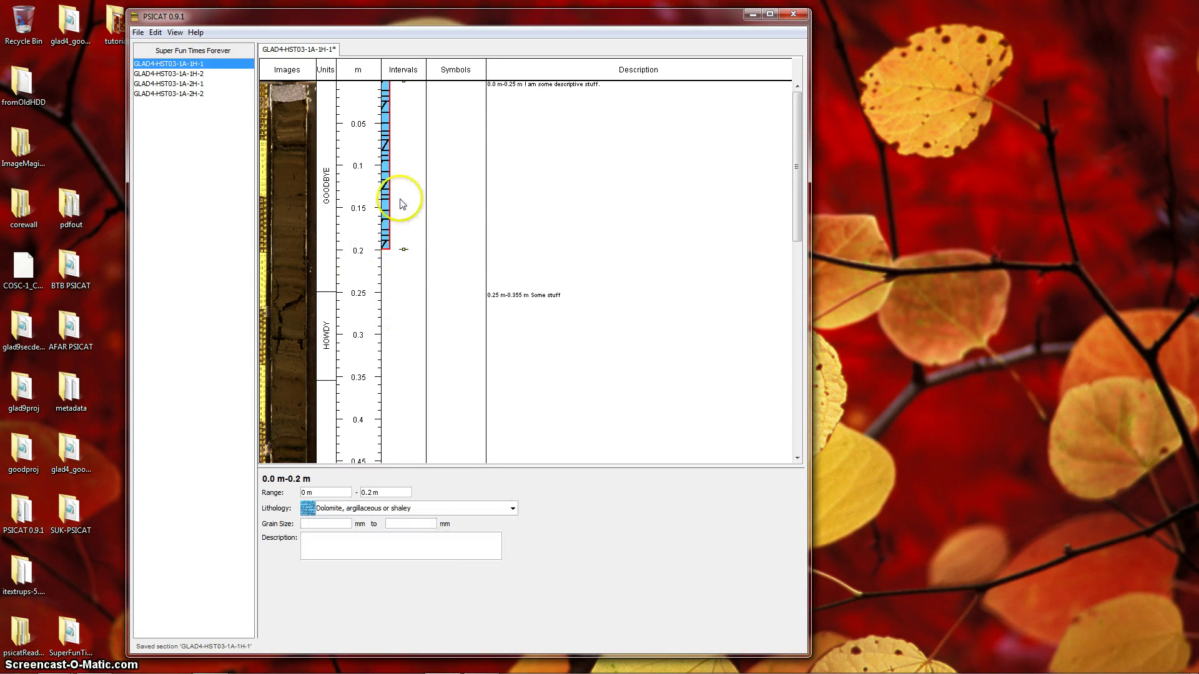
{"action": "mouse_move", "coordinate": [383, 159]}
Replace the interval's lithology with Chalk, picked from the 'Ch' autocomplete list.
{"action": "left_click", "coordinate": [428, 508]}
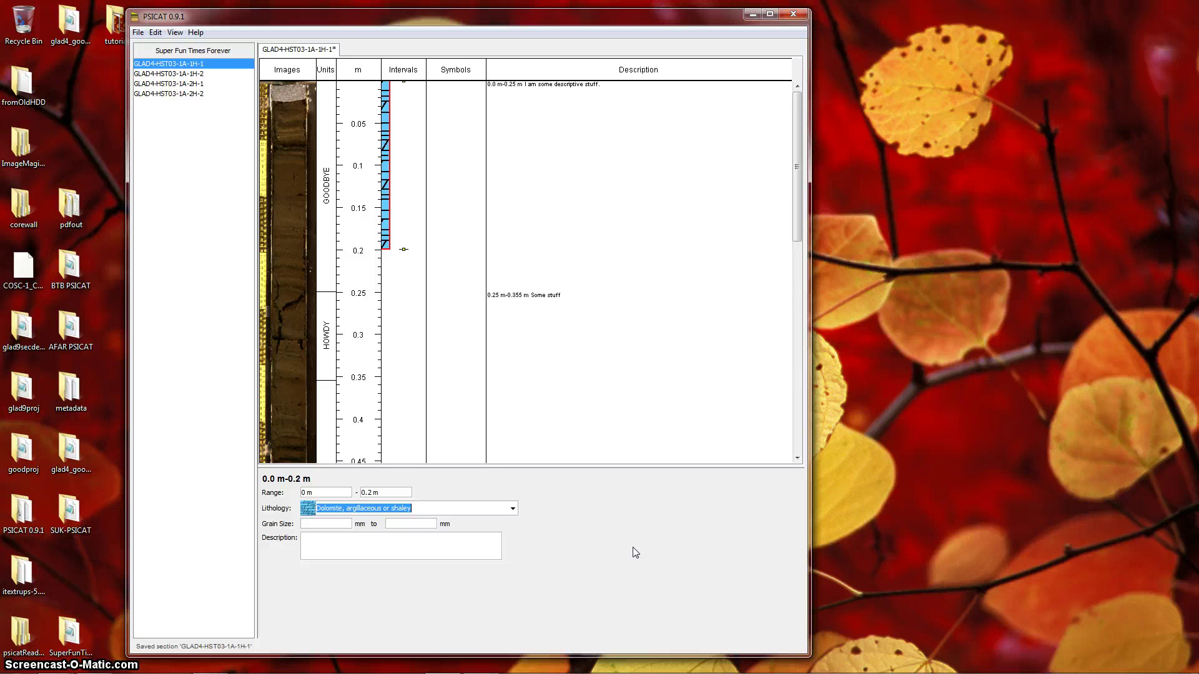
{"action": "type", "text": "Chalk"}
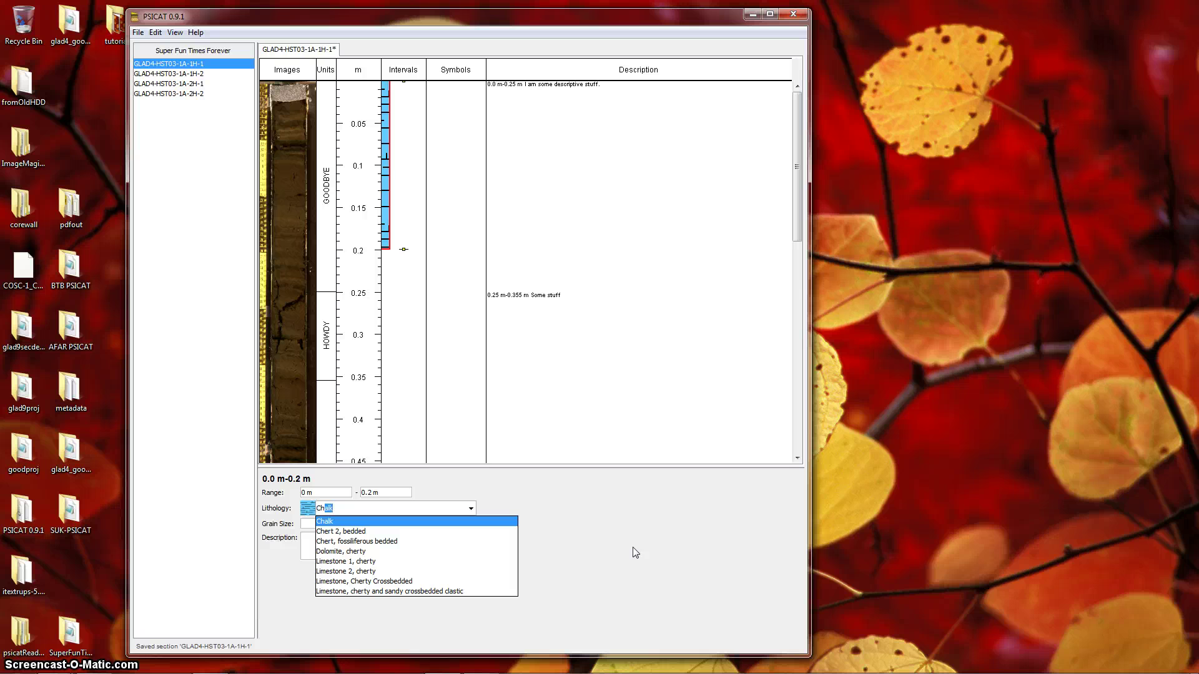
{"action": "key", "text": "Down"}
{"action": "key", "text": "Down"}
{"action": "key", "text": "Down"}
{"action": "key", "text": "Down"}
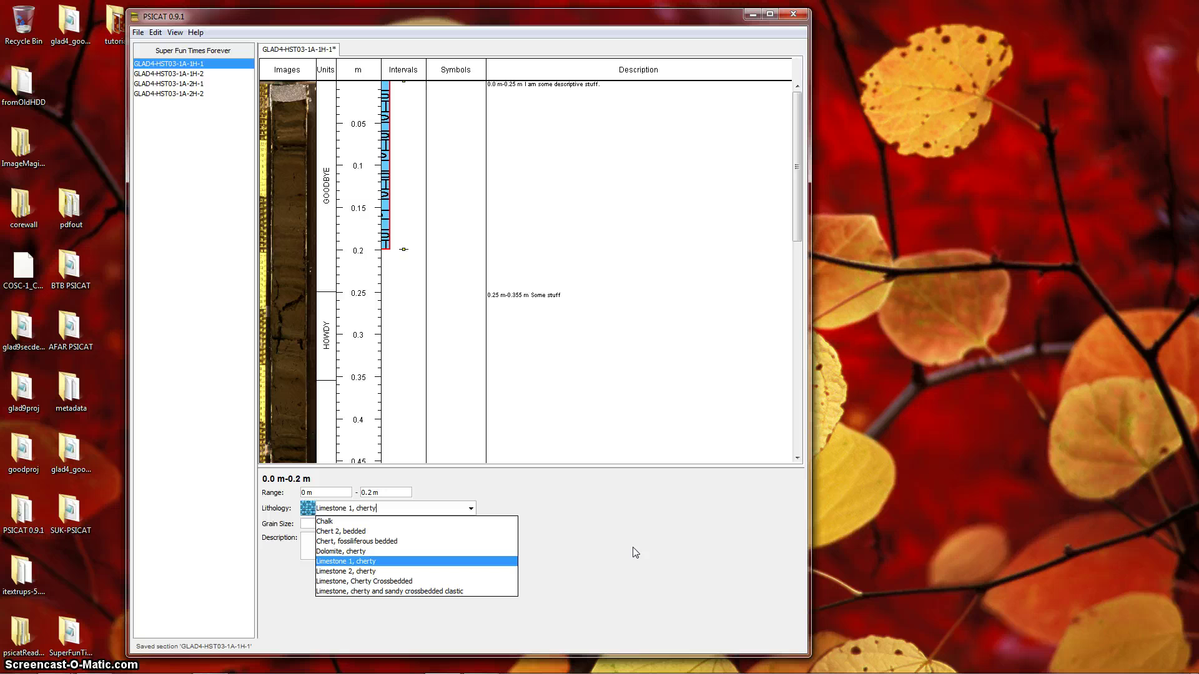
{"action": "key", "text": "Up"}
{"action": "key", "text": "Up"}
{"action": "key", "text": "Up"}
{"action": "key", "text": "Up"}
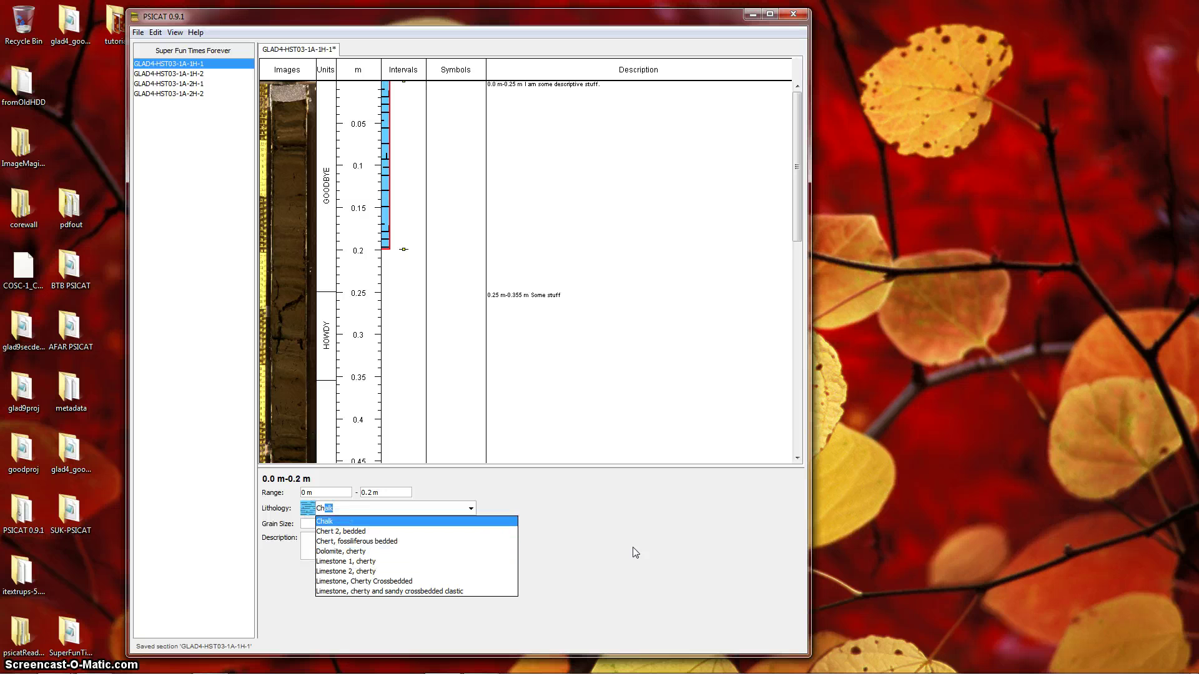
{"action": "left_click", "coordinate": [435, 507]}
{"action": "left_click", "coordinate": [616, 485]}
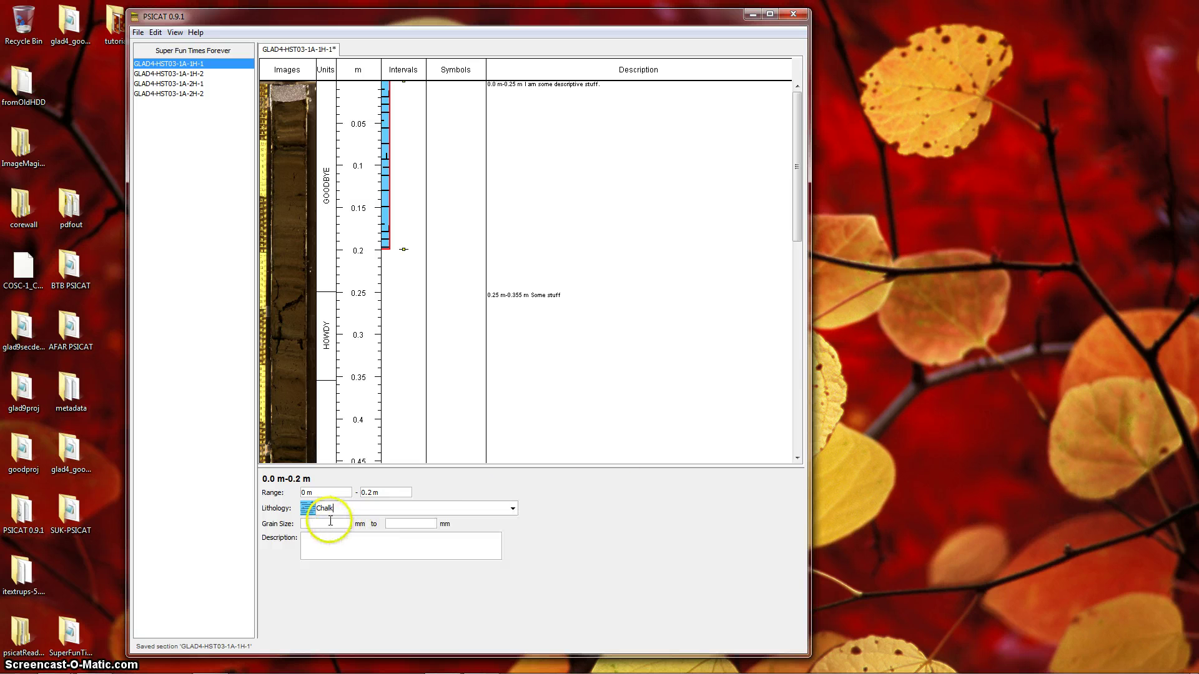
Set the Chalk interval's grain size to 0.01–256 mm.
{"action": "left_click", "coordinate": [322, 526]}
{"action": "key", "text": "Tab"}
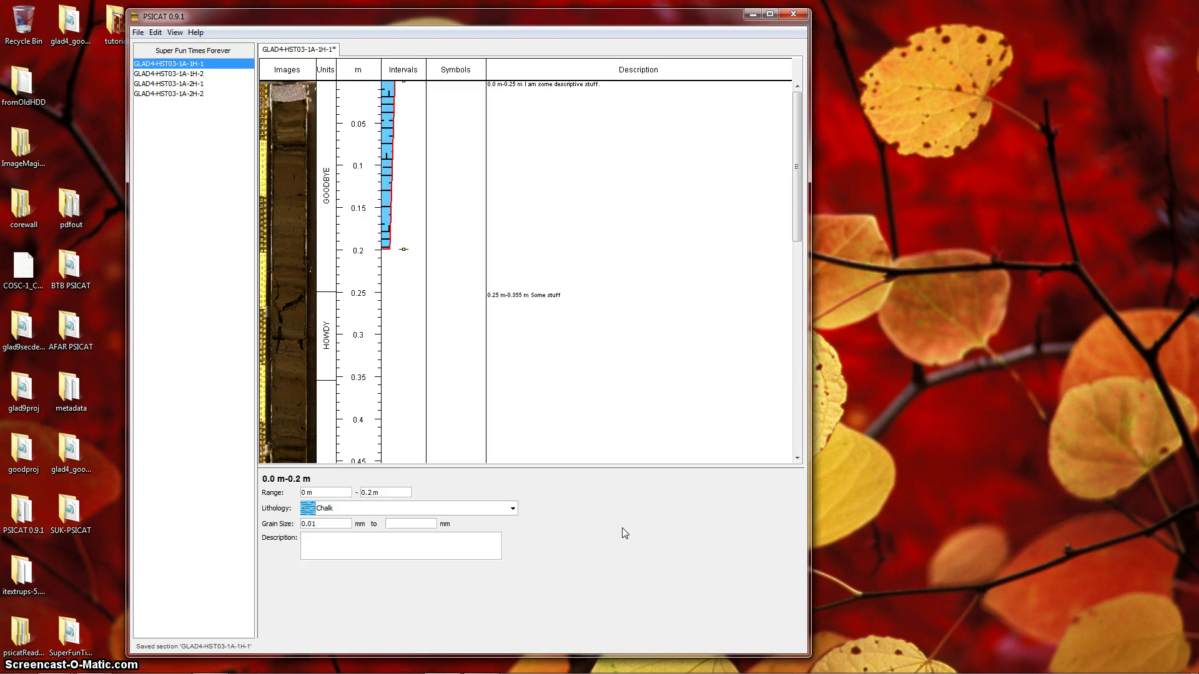
{"action": "type", "text": "256"}
{"action": "left_click", "coordinate": [461, 544]}
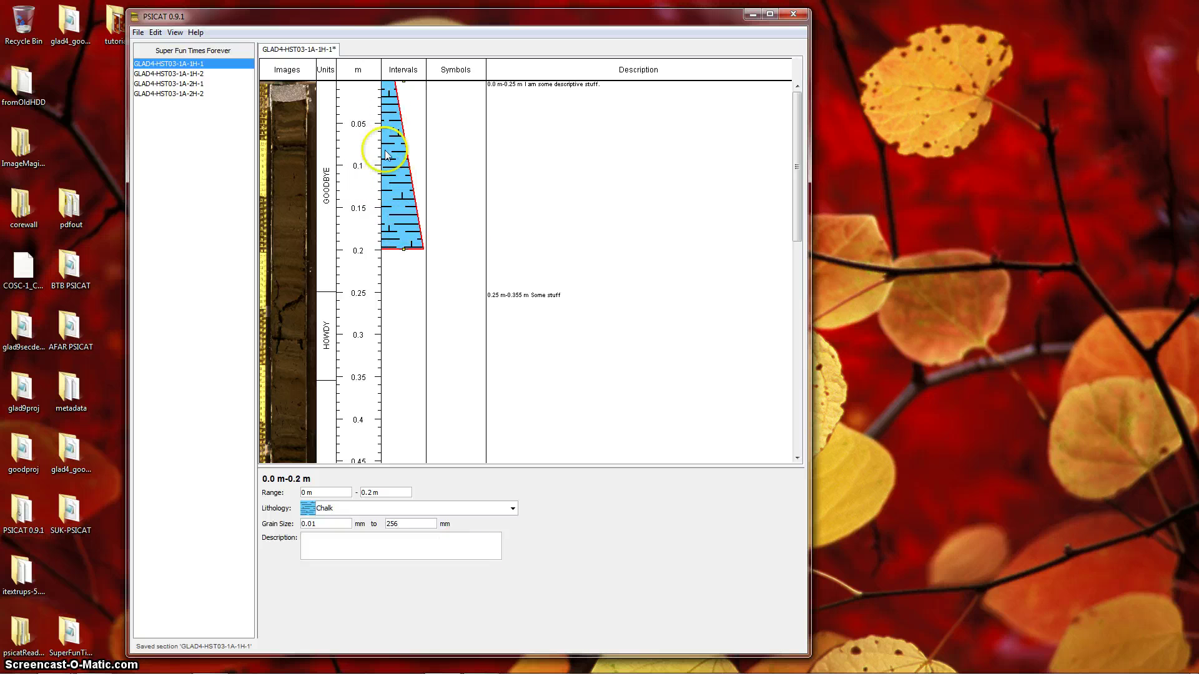
Give the Chalk interval the description 'Some kind of description.'.
{"action": "left_click", "coordinate": [342, 546]}
{"action": "type", "text": "iption."}
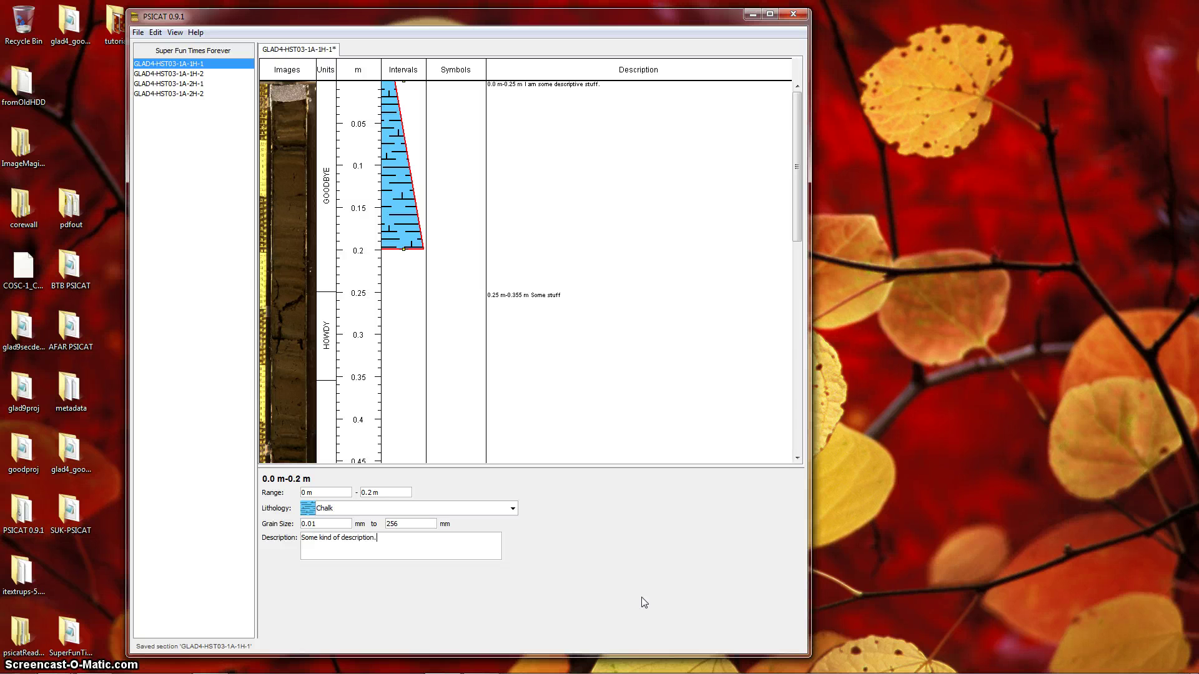
{"action": "left_click", "coordinate": [421, 525]}
Draw a 0.2–0.355 m interval below the Chalk and make it Flint Clay.
{"action": "left_click", "coordinate": [590, 503]}
{"action": "left_click_drag", "start_coordinate": [484, 423], "coordinate": [411, 378]}
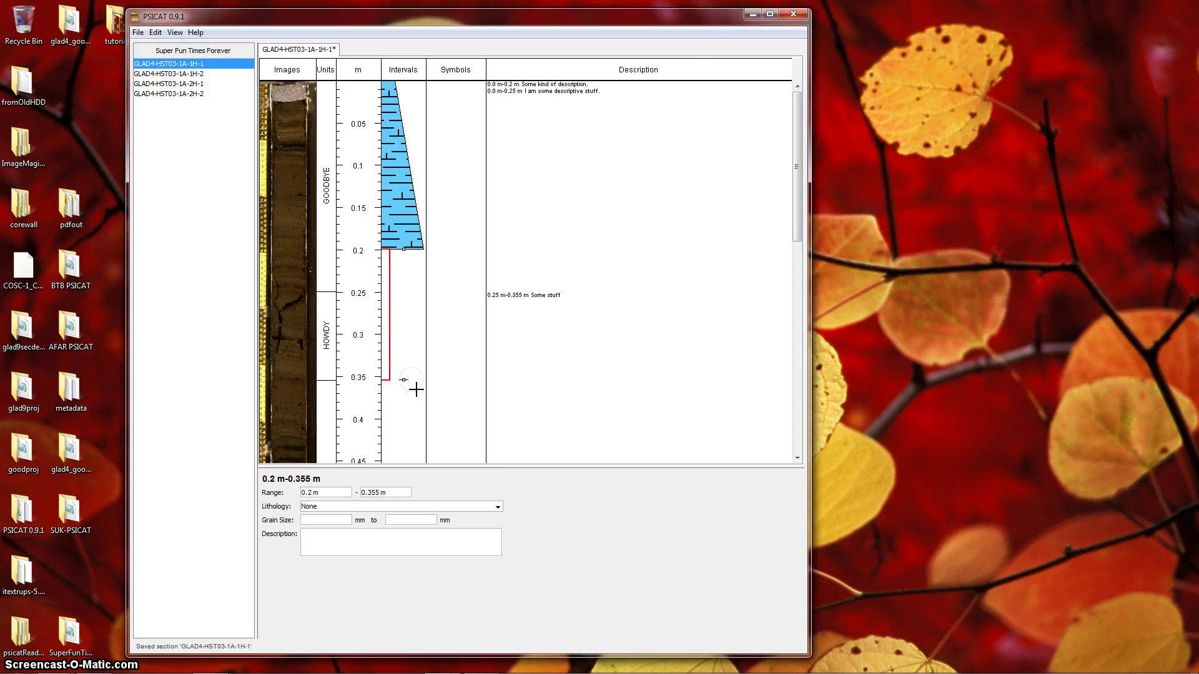
{"action": "left_click", "coordinate": [499, 507]}
{"action": "scroll", "coordinate": [425, 552], "scroll_direction": "down", "scroll_amount": 10}
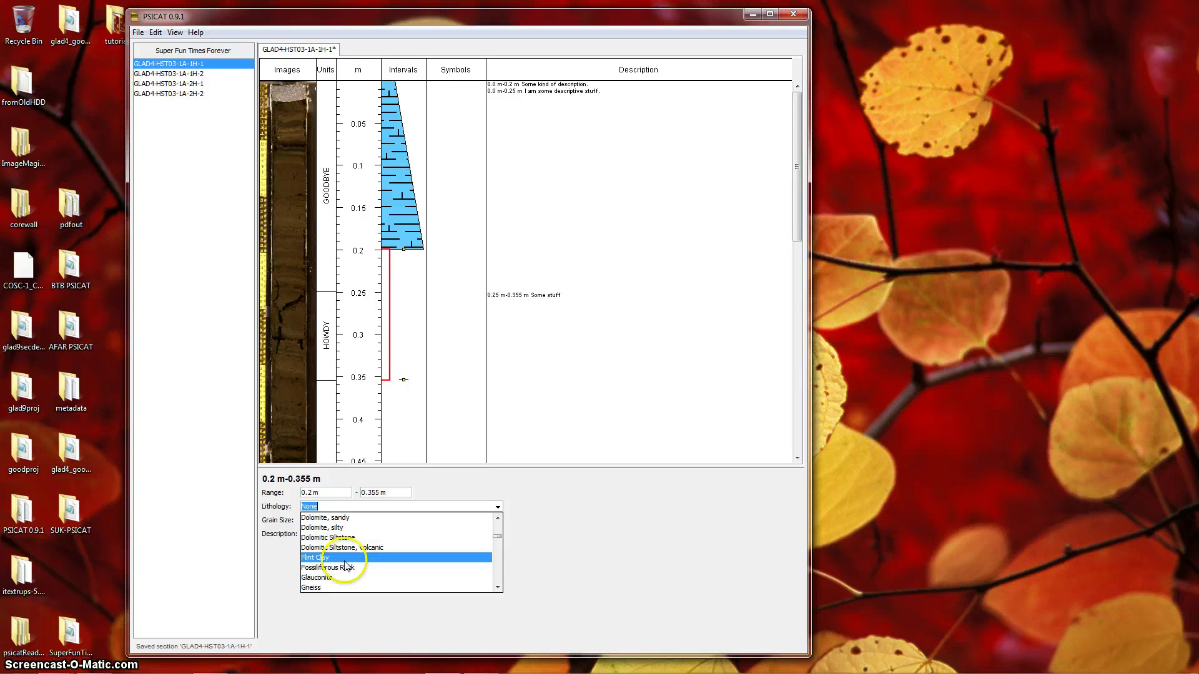
{"action": "left_click", "coordinate": [345, 557]}
Give the Flint Clay interval a grain size of 128 to 10 mm.
{"action": "left_click", "coordinate": [330, 526]}
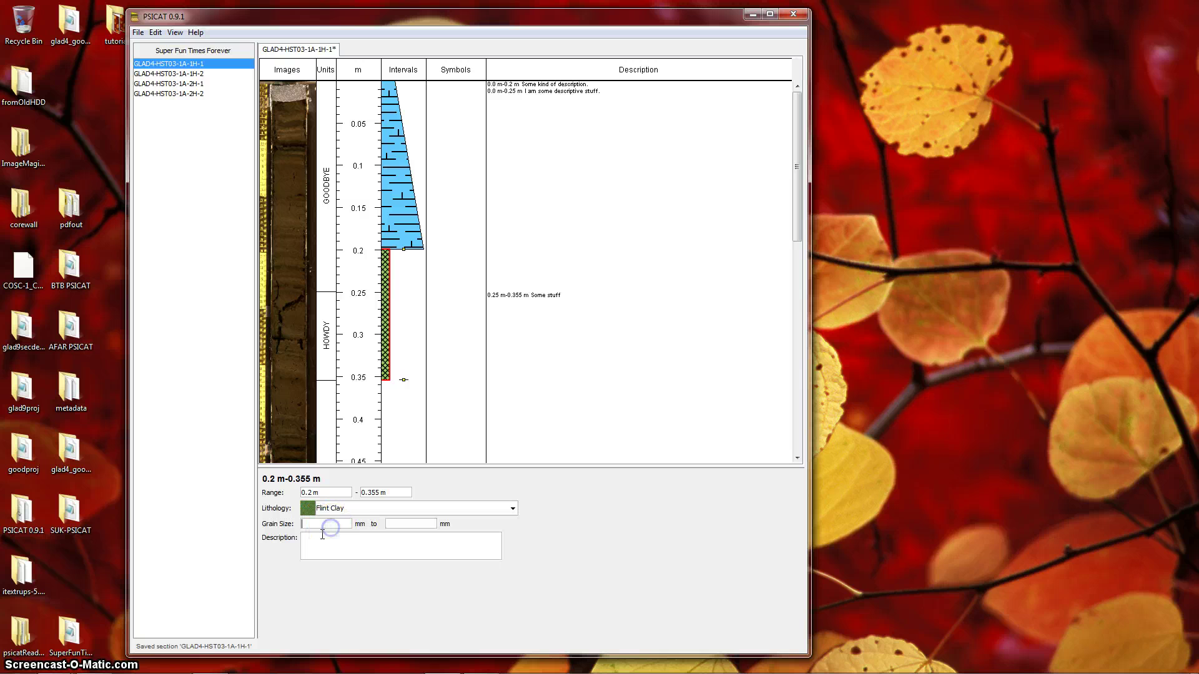
{"action": "type", "text": "128"}
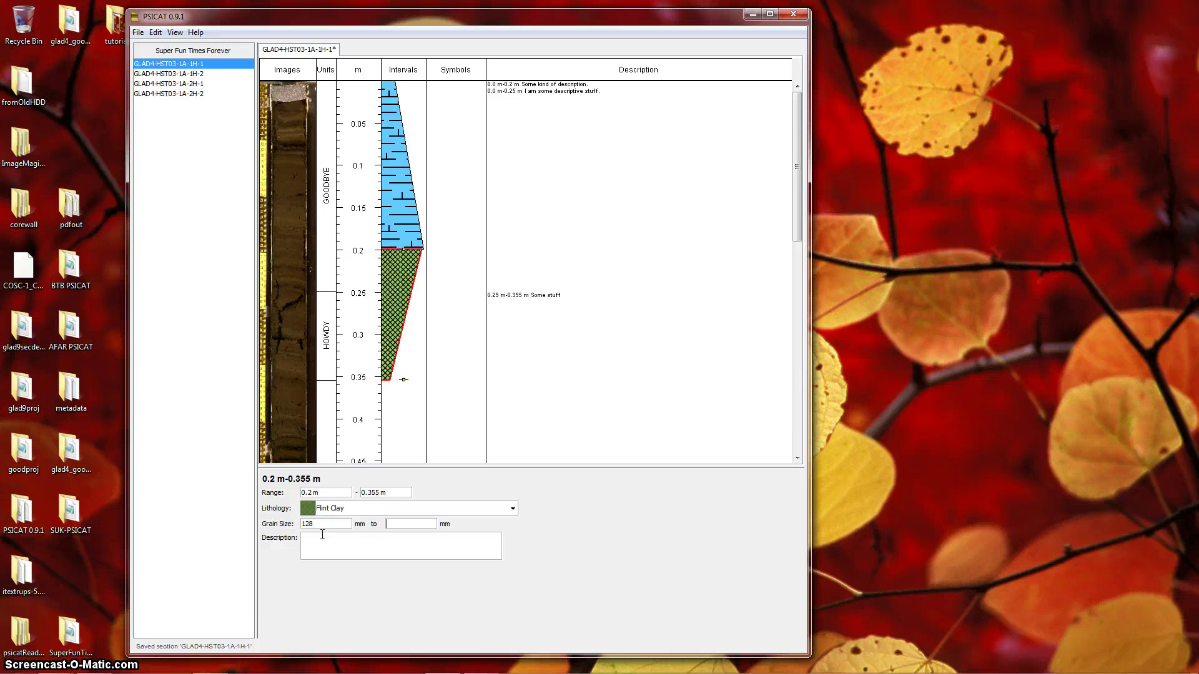
{"action": "type", "text": "10"}
{"action": "key", "text": "Tab"}
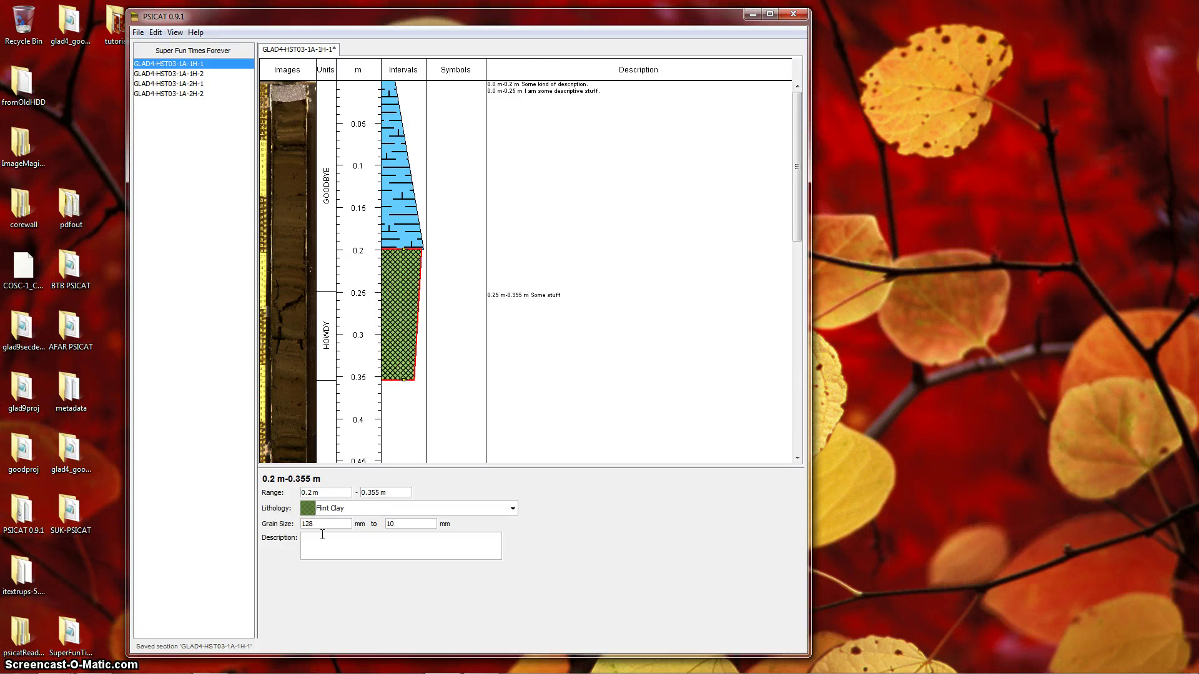
Select the 0–0.2 m Chalk interval and use Edit > Split Interval to divide it at 0.1 m.
{"action": "left_click", "coordinate": [422, 208]}
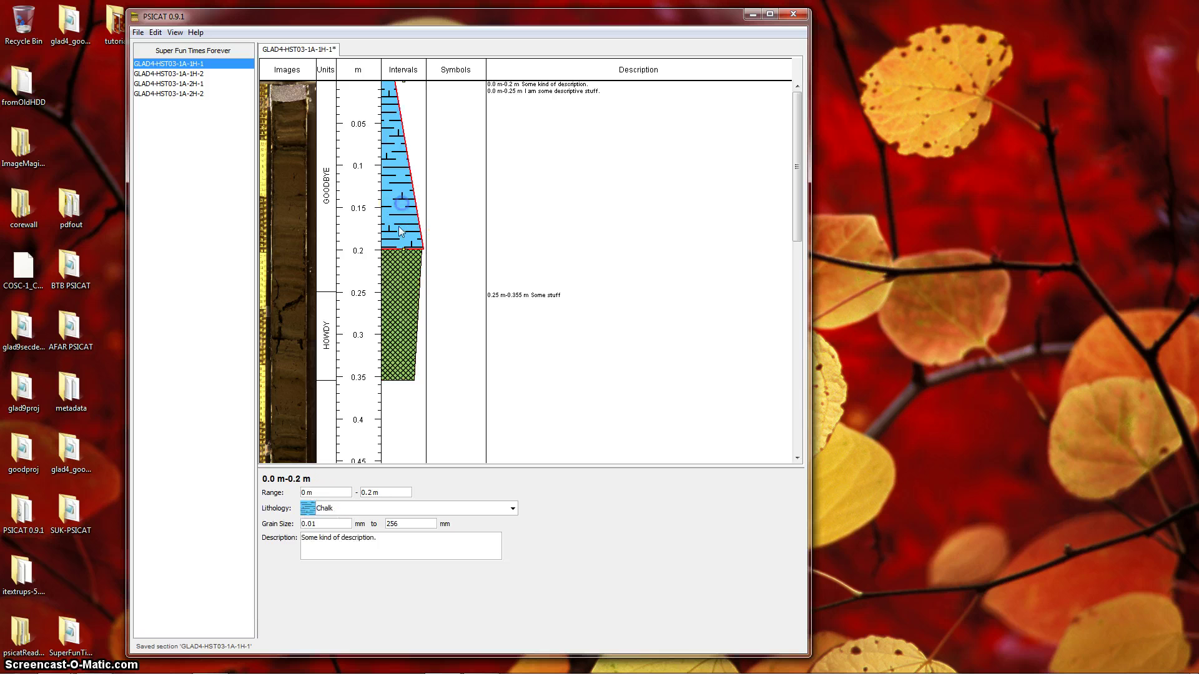
{"action": "left_click", "coordinate": [397, 301]}
{"action": "left_click", "coordinate": [393, 213]}
{"action": "left_click", "coordinate": [401, 311]}
{"action": "left_click", "coordinate": [392, 207]}
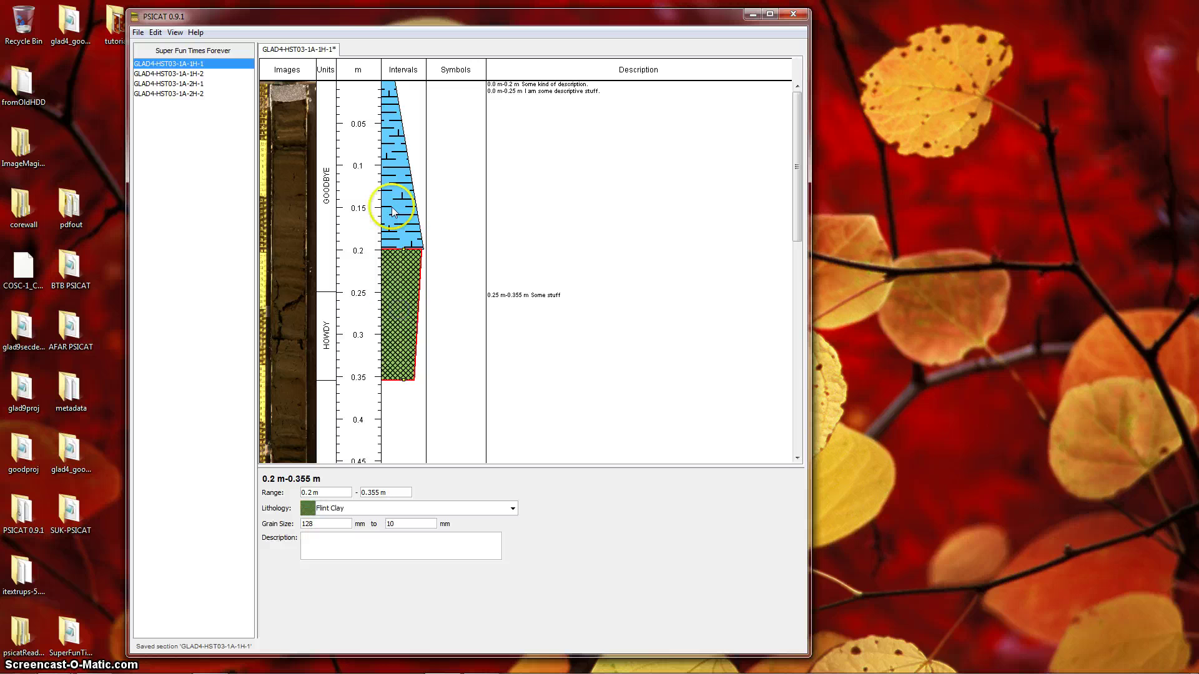
{"action": "left_click", "coordinate": [404, 313]}
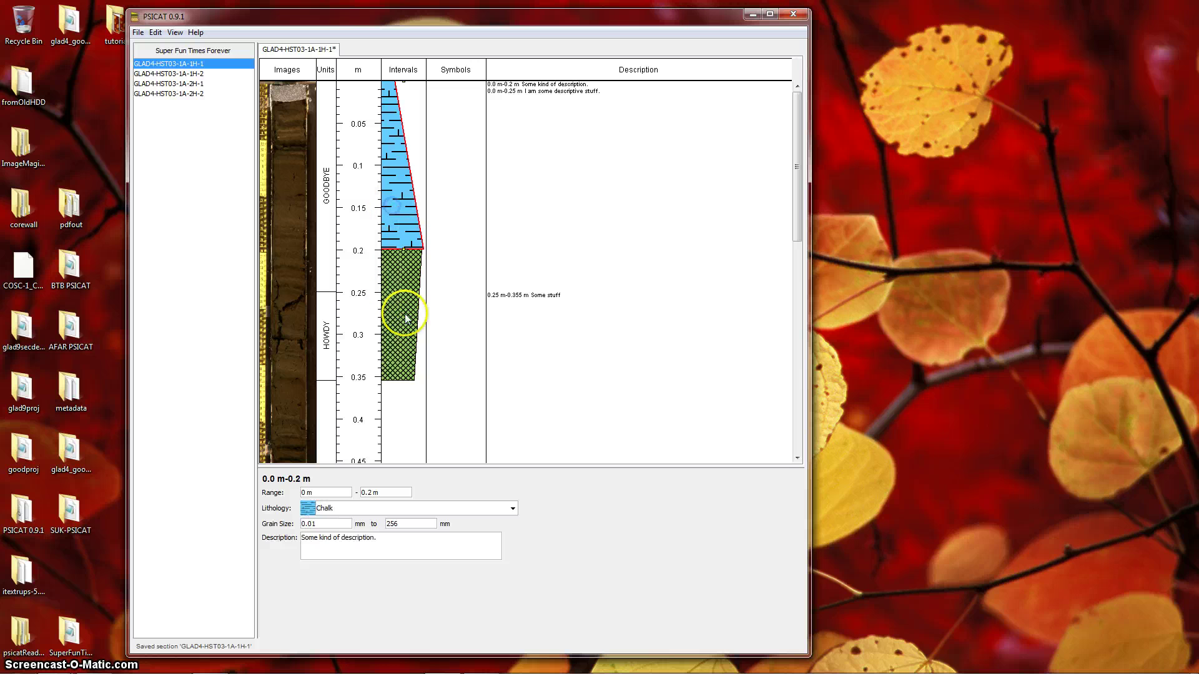
{"action": "left_click", "coordinate": [395, 226]}
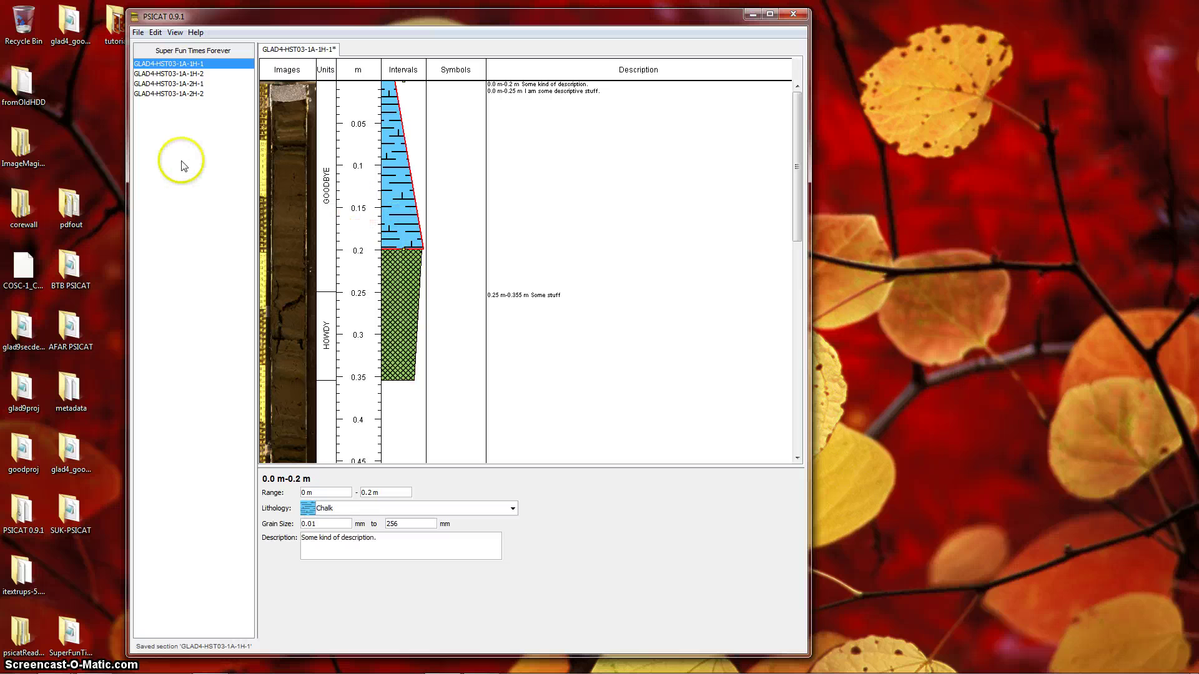
{"action": "left_click", "coordinate": [175, 38]}
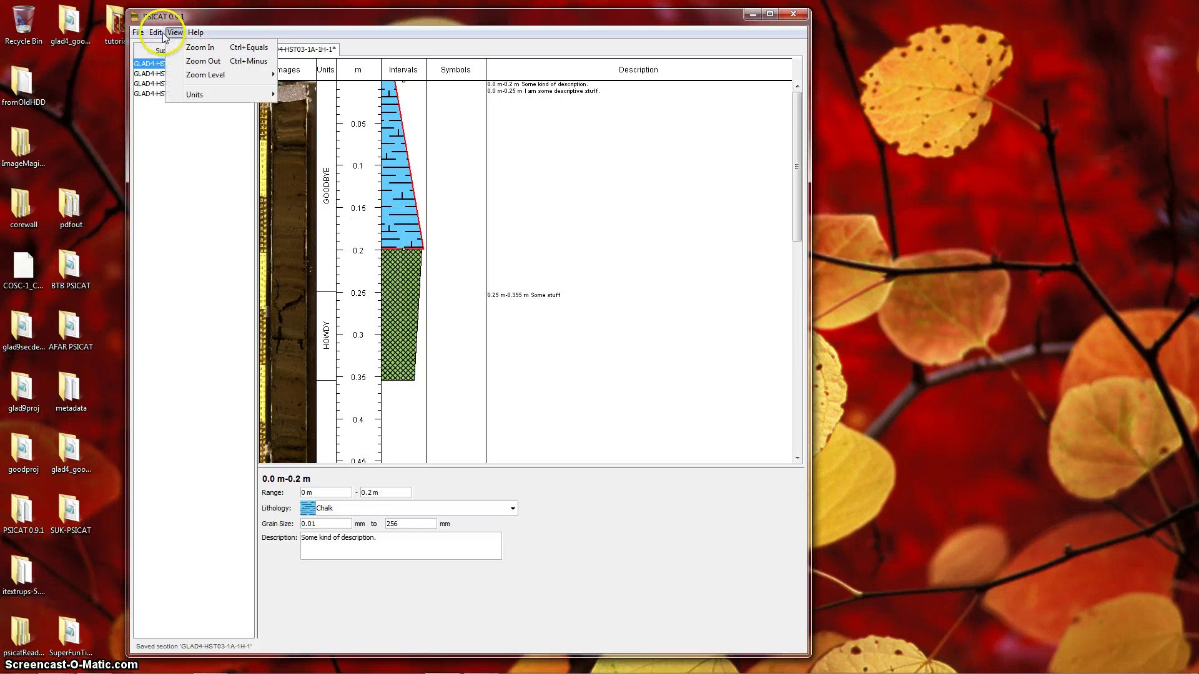
{"action": "left_click", "coordinate": [158, 35]}
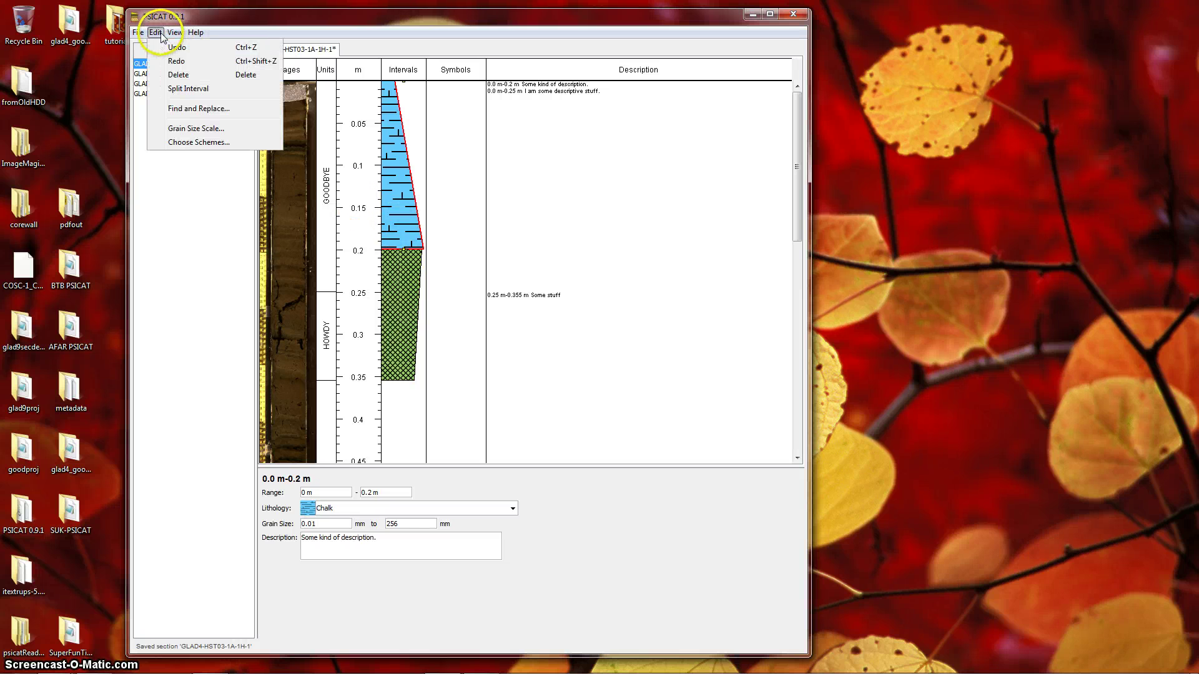
{"action": "left_click", "coordinate": [191, 90]}
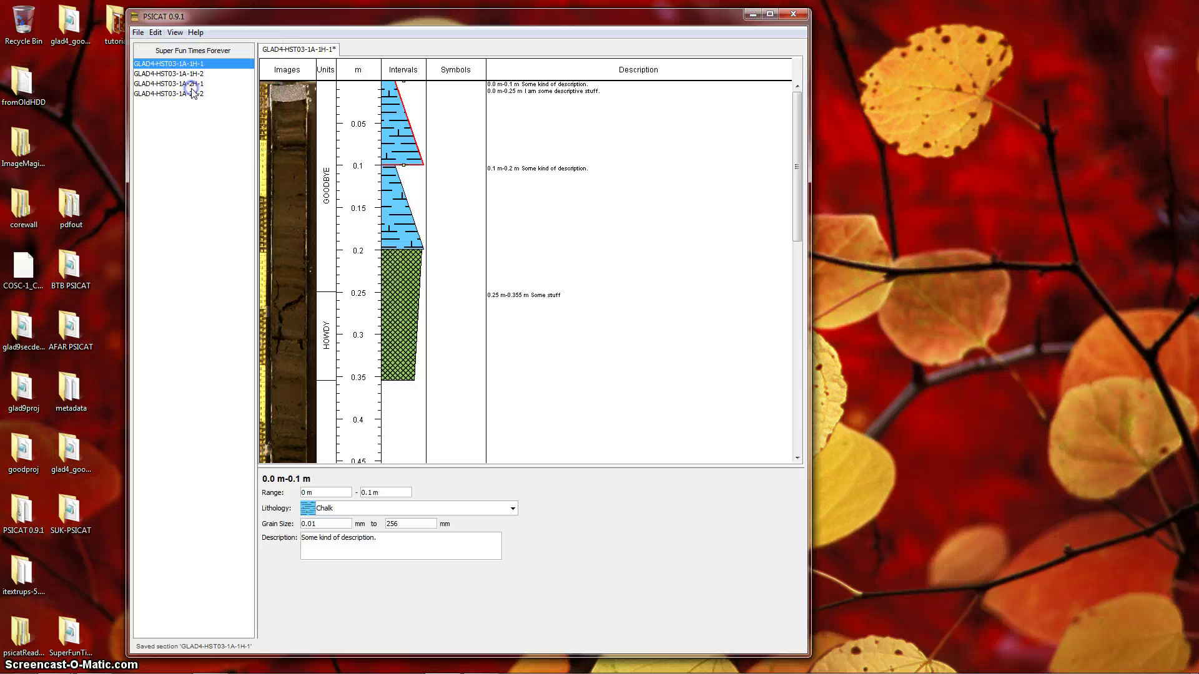
{"action": "left_click", "coordinate": [391, 214]}
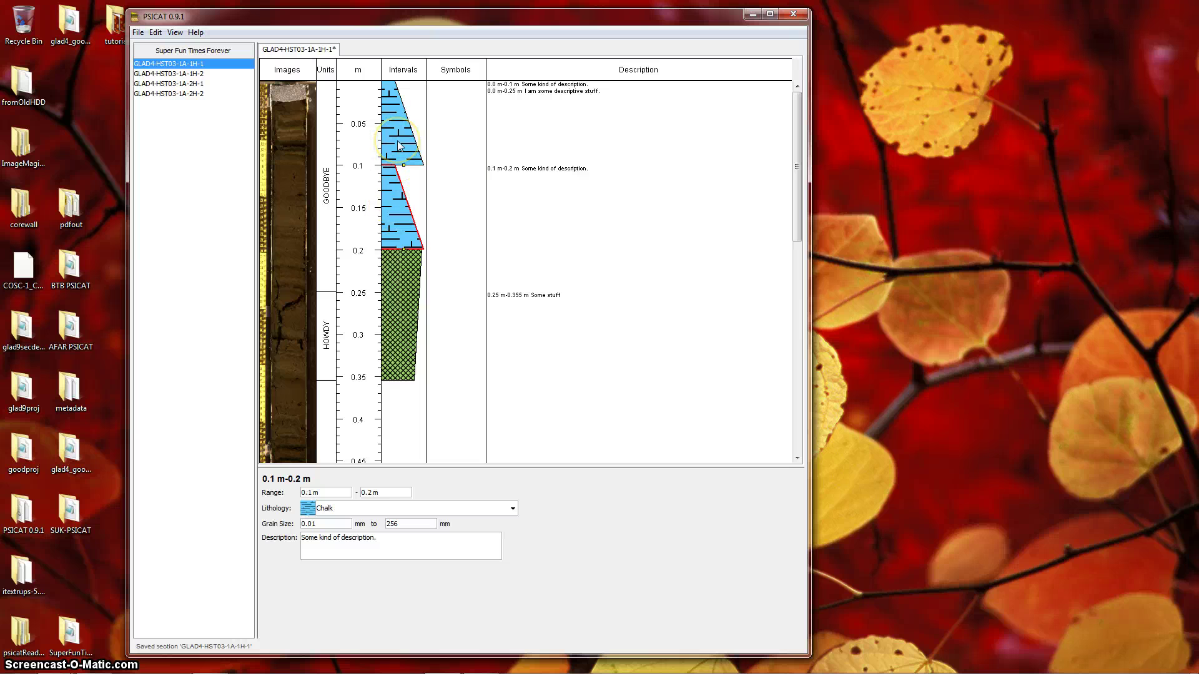
{"action": "mouse_move", "coordinate": [399, 145]}
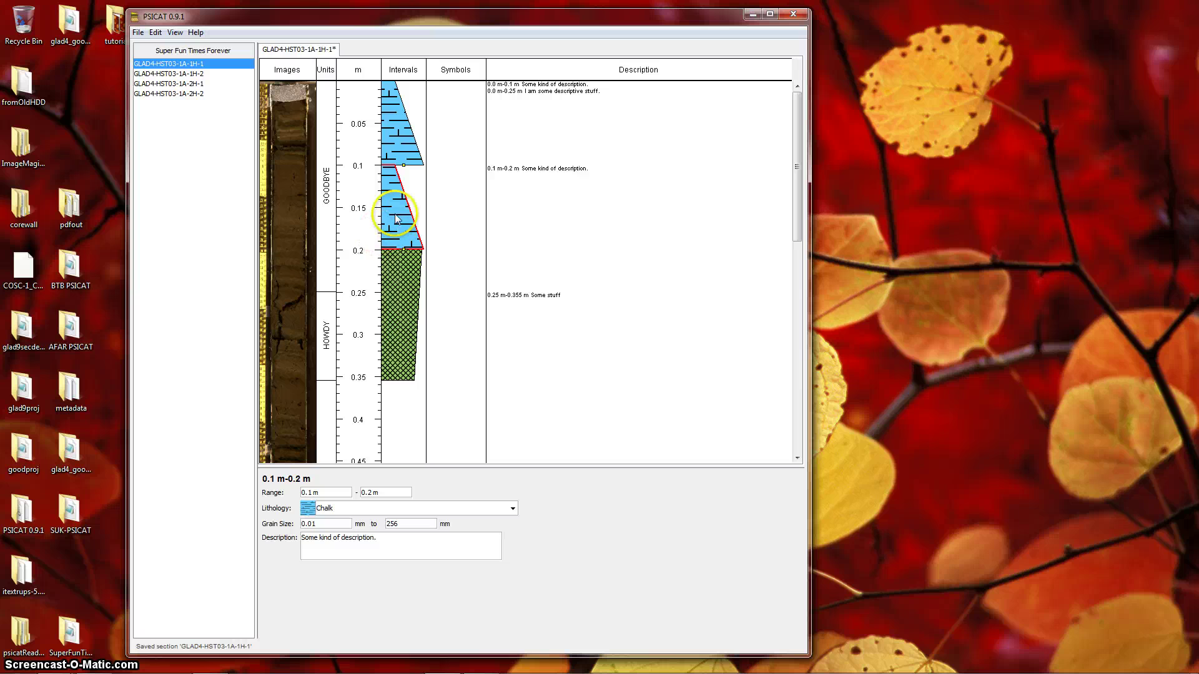
Make the 0.1–0.2 m piece Clay and drag the Chalk/Clay boundary down to 0.17 m.
{"action": "left_click", "coordinate": [512, 508]}
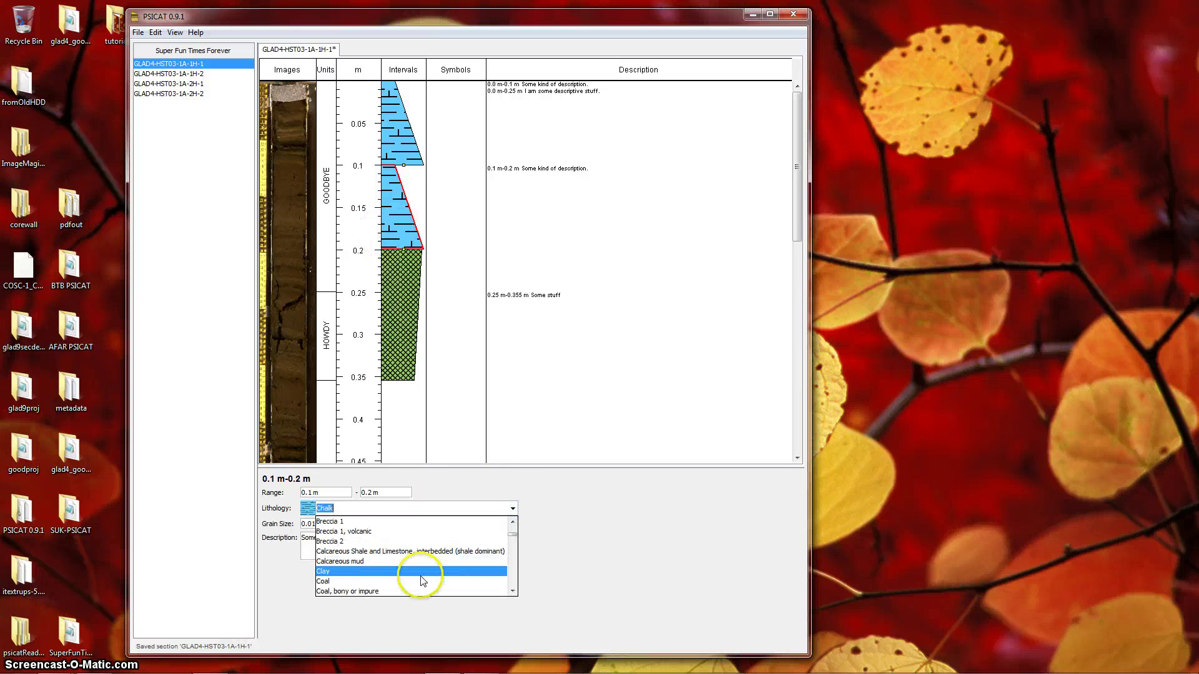
{"action": "left_click", "coordinate": [419, 571]}
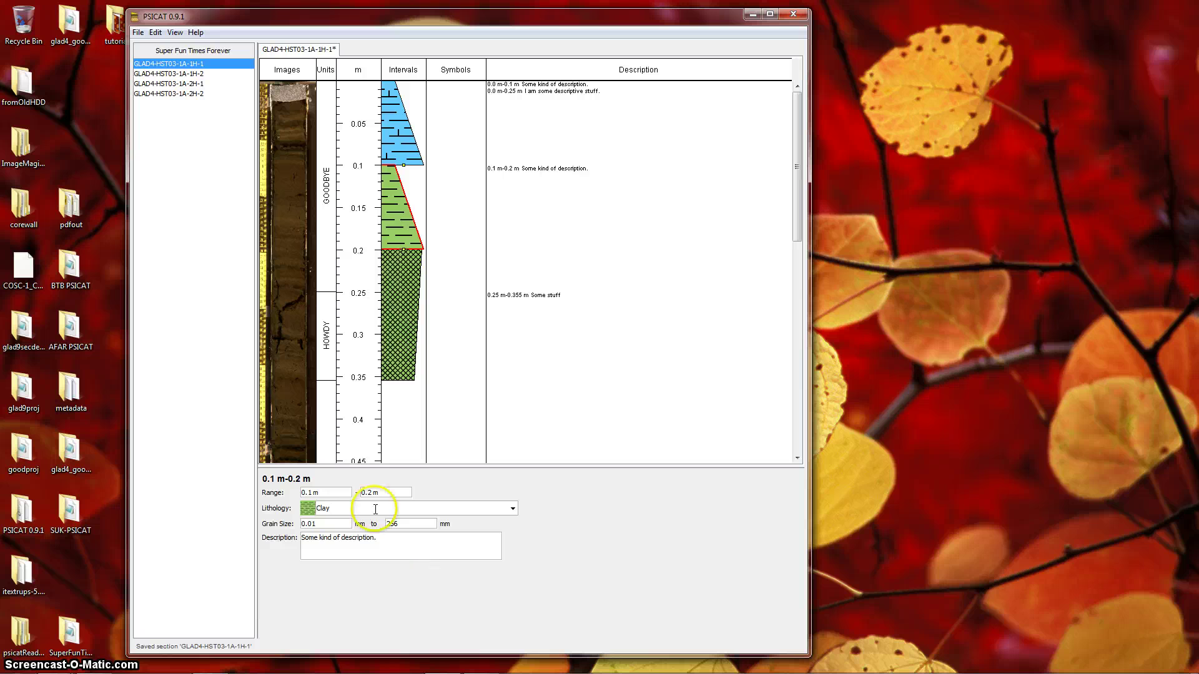
{"action": "left_click_drag", "start_coordinate": [392, 166], "coordinate": [397, 223]}
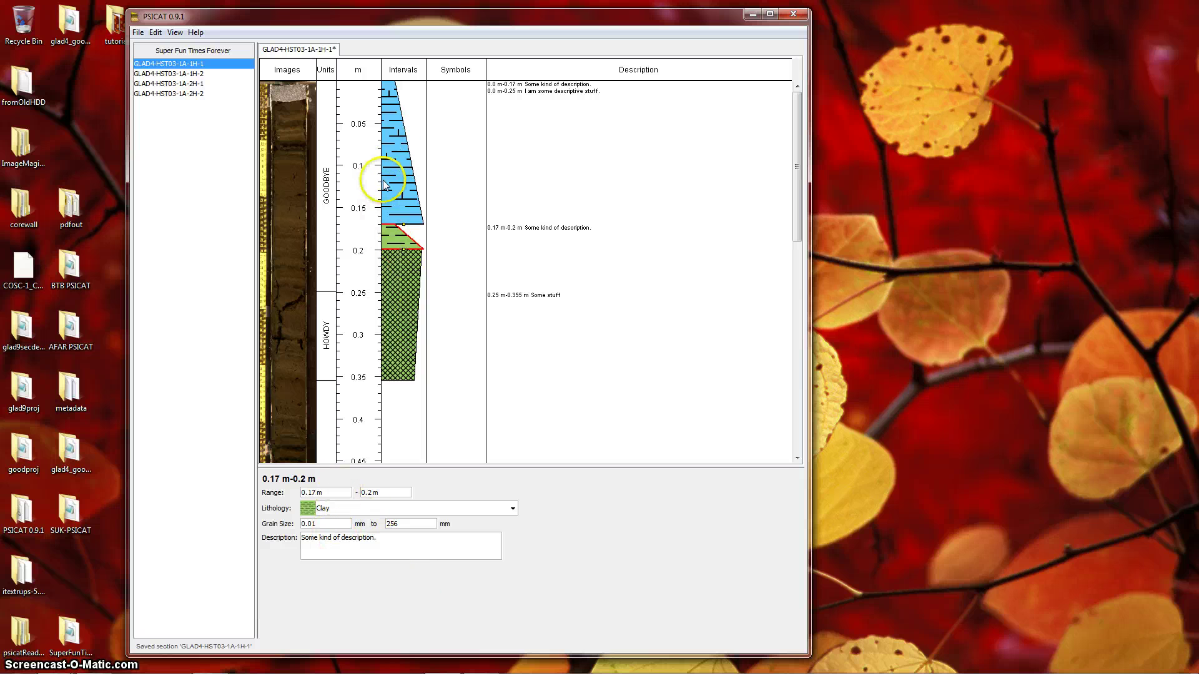
{"action": "left_click", "coordinate": [402, 302]}
{"action": "left_click", "coordinate": [395, 216]}
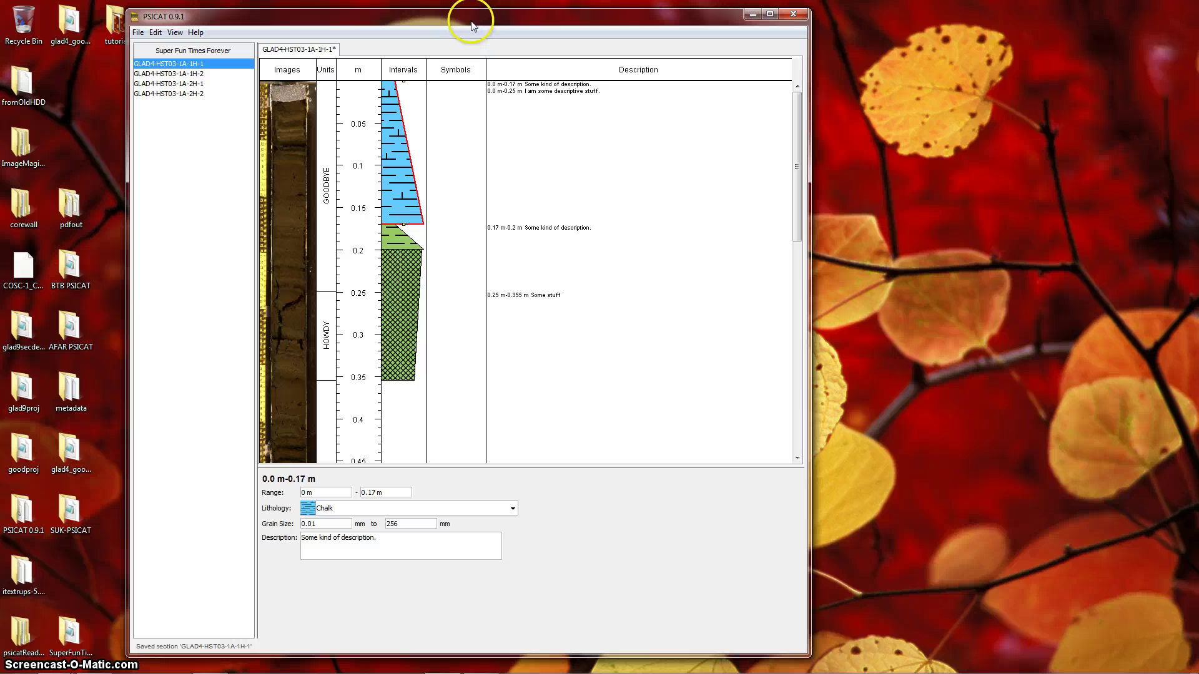
Undo four recent edits with Ctrl+Z, back past the boundary move and Flint Clay wedge shape.
{"action": "key", "text": "ctrl+z"}
{"action": "key", "text": "ctrl+z"}
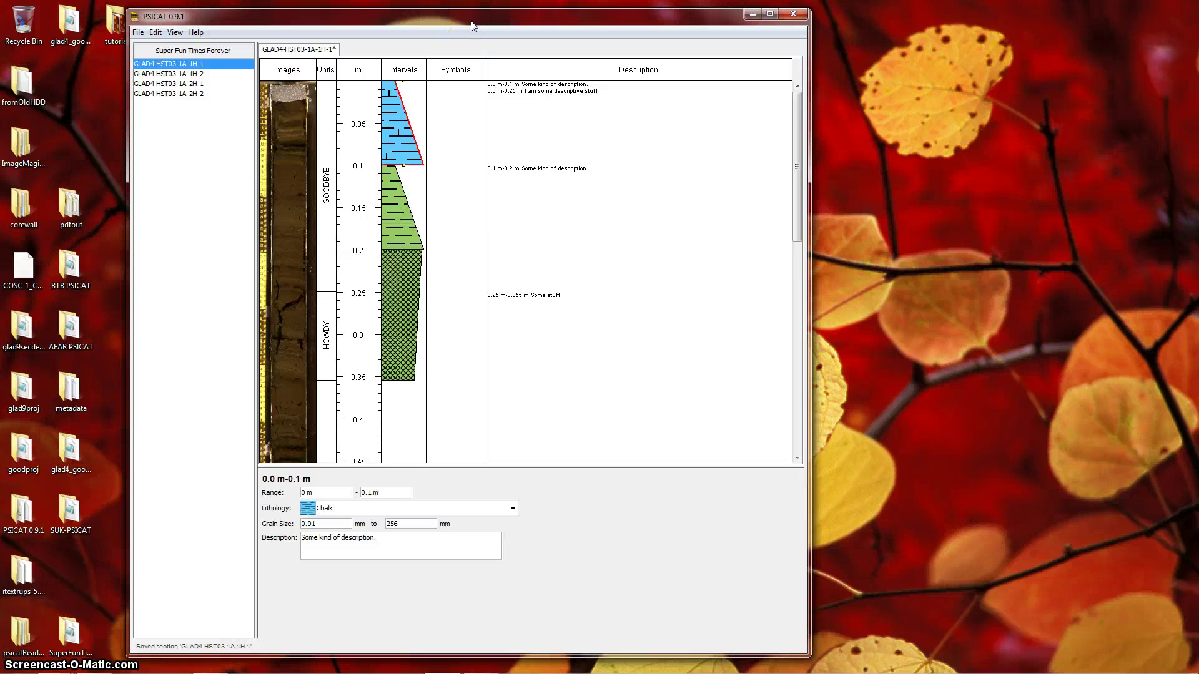
{"action": "key", "text": "ctrl+z"}
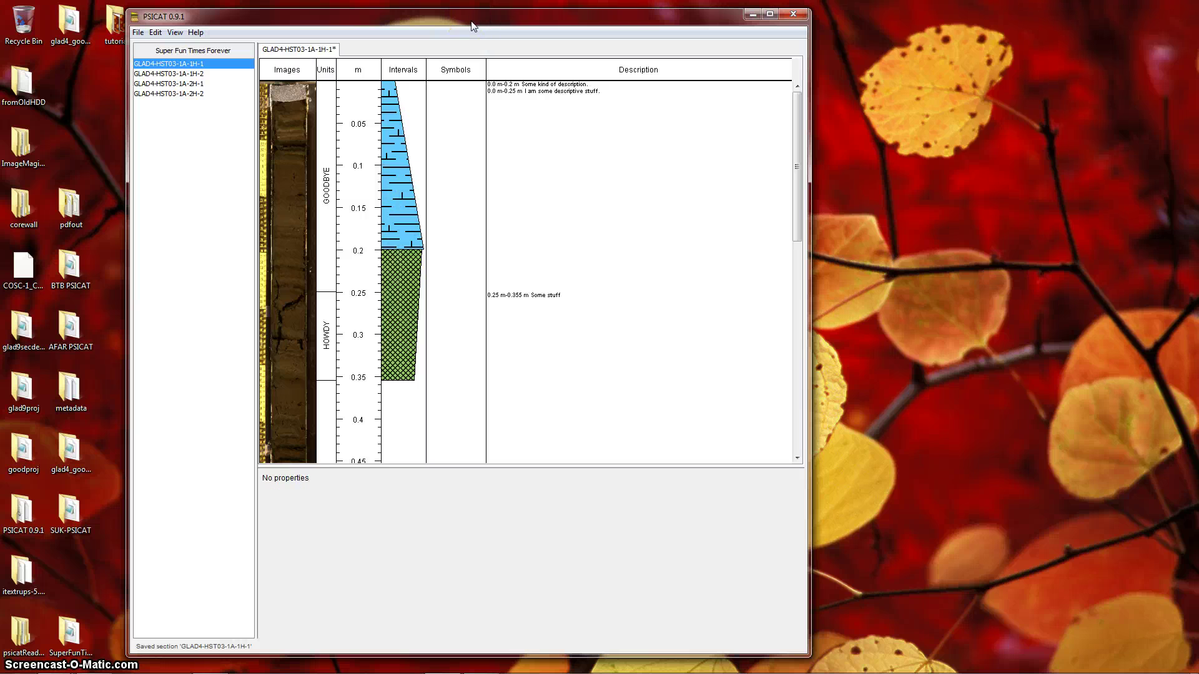
{"action": "key", "text": "ctrl+z"}
{"action": "mouse_move", "coordinate": [407, 200]}
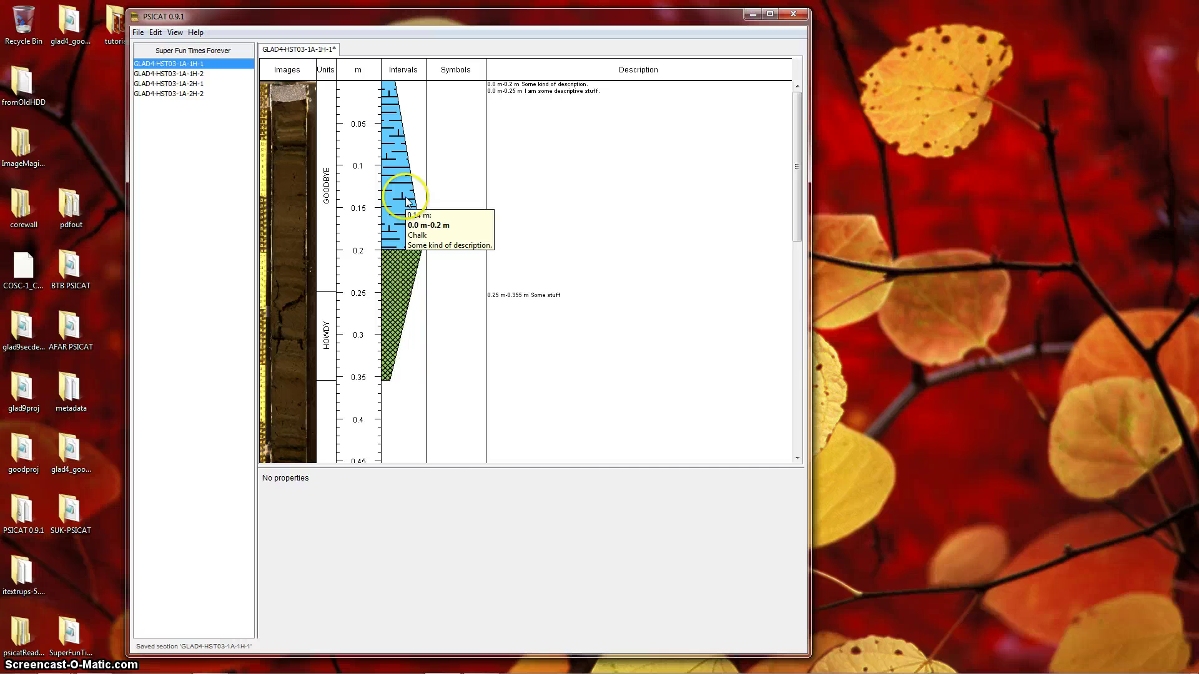
{"action": "key", "text": "ctrl+z"}
Redo the changes one by one until Chalk spans 0–0.1 m and Clay 0.1–0.2 m.
{"action": "left_click", "coordinate": [156, 32]}
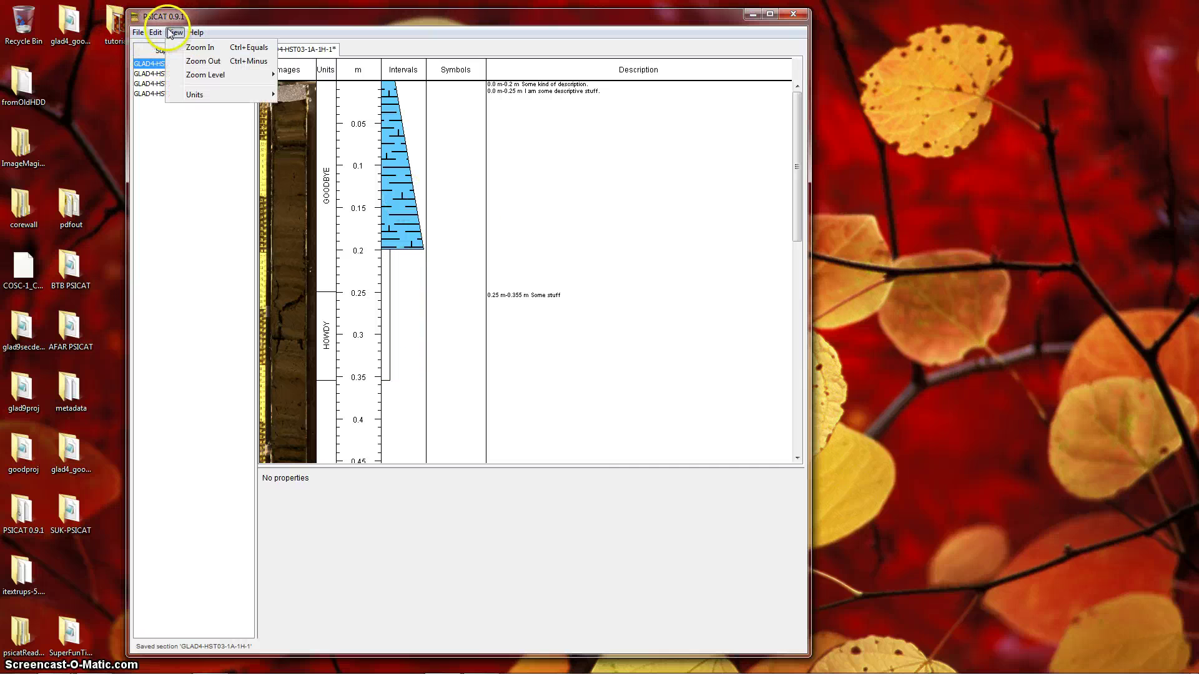
{"action": "left_click", "coordinate": [157, 34]}
{"action": "left_click", "coordinate": [155, 33]}
{"action": "left_click", "coordinate": [176, 60]}
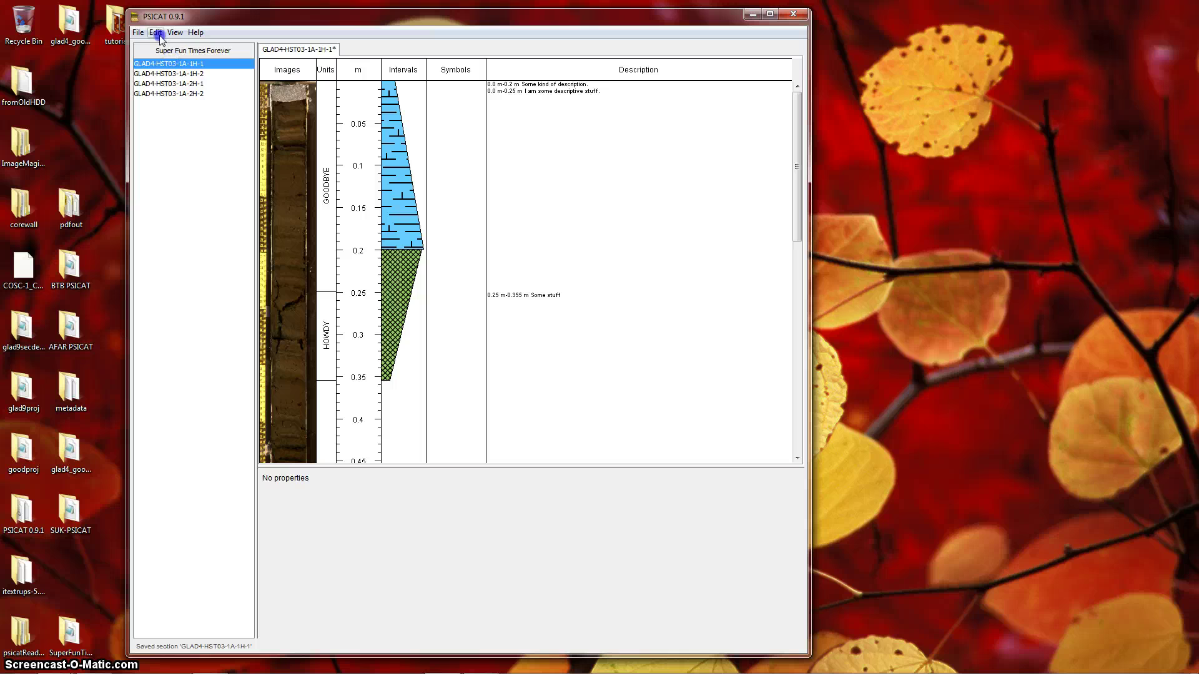
{"action": "left_click", "coordinate": [156, 33]}
{"action": "left_click", "coordinate": [176, 60]}
{"action": "left_click", "coordinate": [155, 32]}
{"action": "left_click", "coordinate": [177, 63]}
{"action": "left_click", "coordinate": [156, 32]}
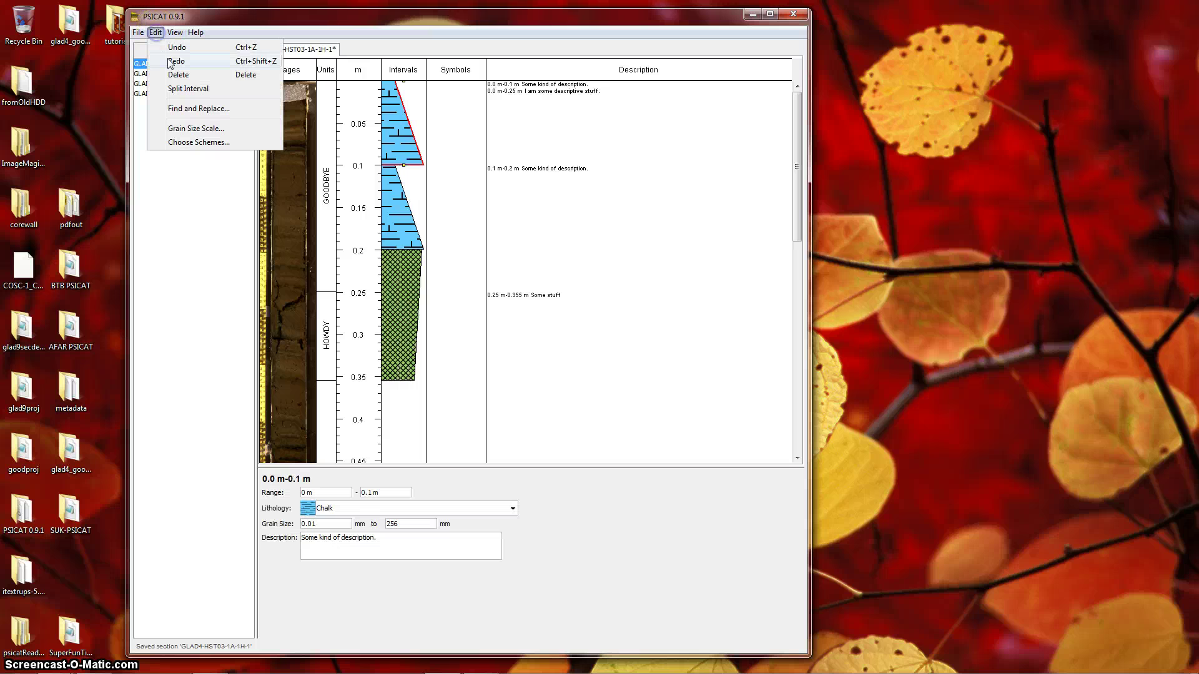
{"action": "left_click", "coordinate": [176, 61]}
{"action": "left_click", "coordinate": [158, 34]}
{"action": "left_click", "coordinate": [175, 63]}
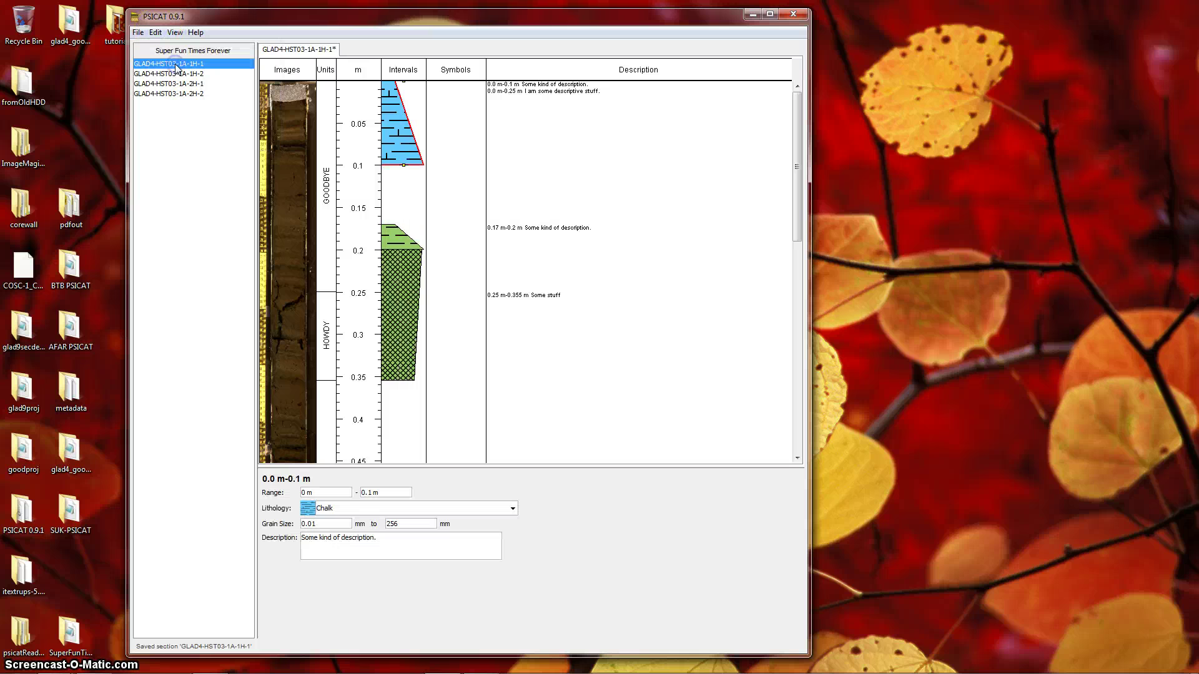
{"action": "key", "text": "ctrl+y"}
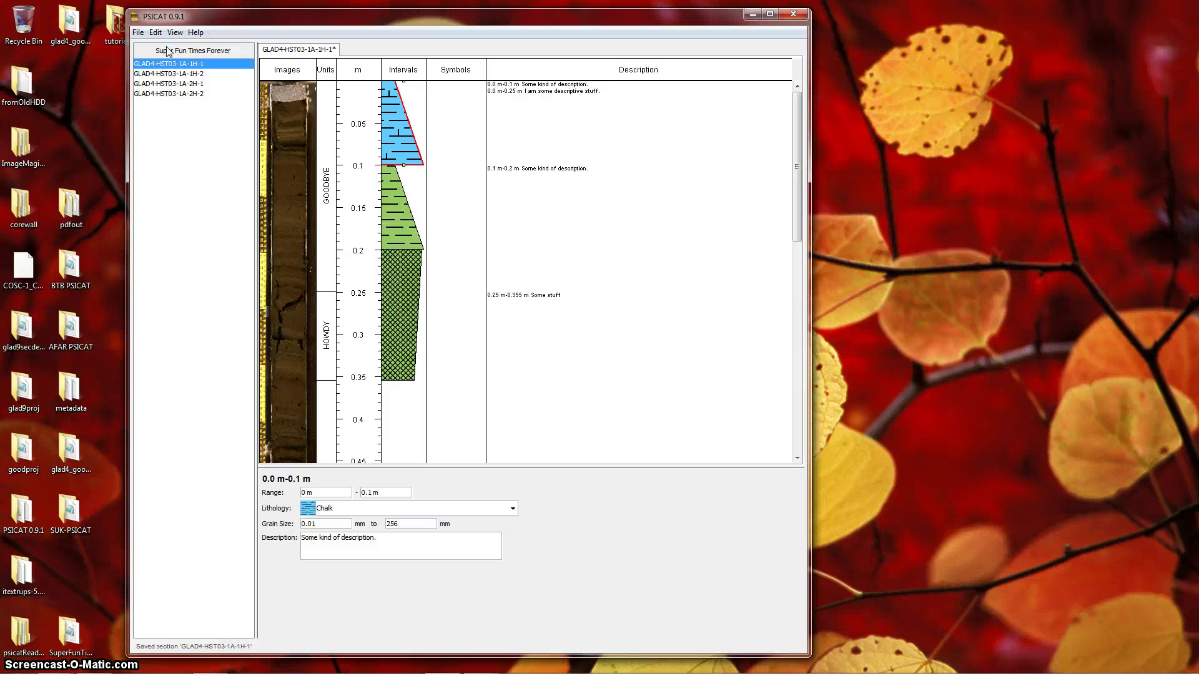
{"action": "left_click", "coordinate": [453, 25]}
Place a new symbol at 0.14 m and assign it the Macaronichnus segregatis scheme.
{"action": "left_click_drag", "start_coordinate": [462, 143], "coordinate": [445, 203]}
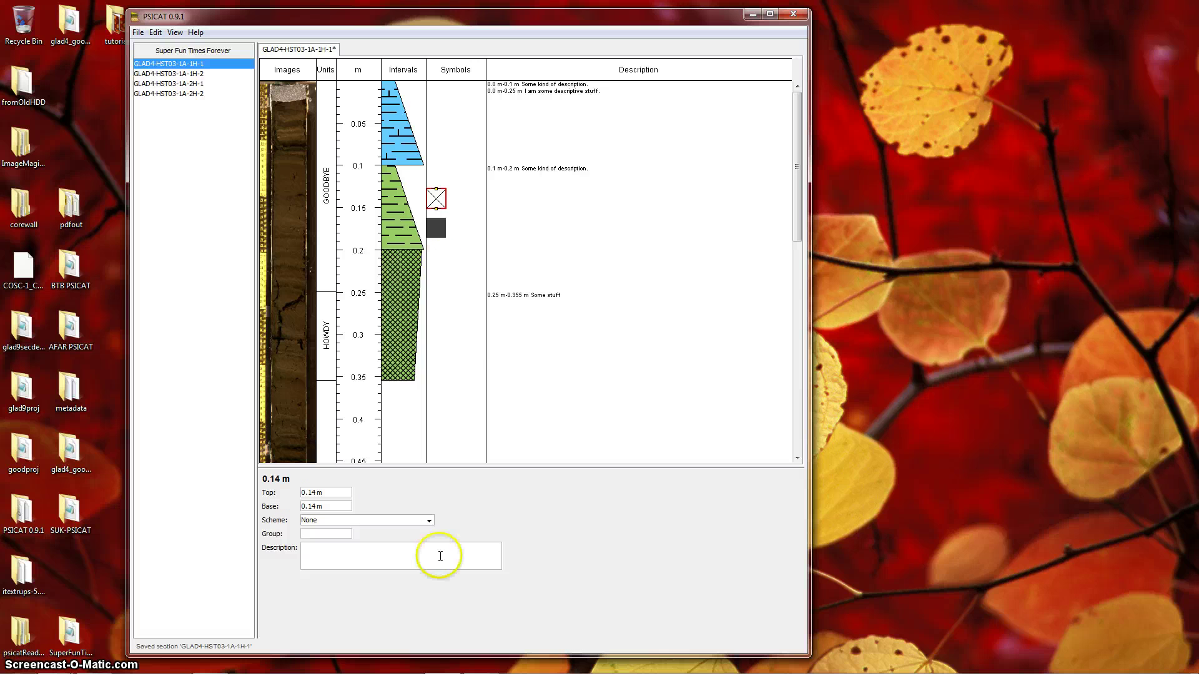
{"action": "left_click", "coordinate": [428, 524]}
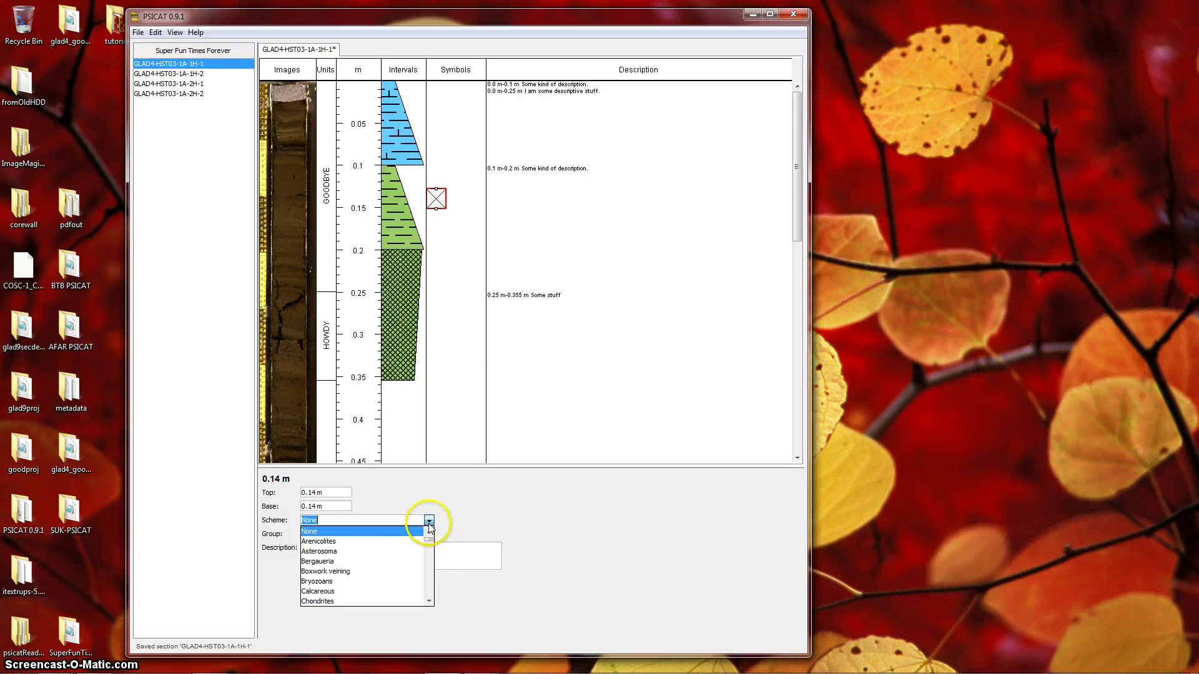
{"action": "scroll", "coordinate": [393, 548], "scroll_direction": "down", "scroll_amount": 5}
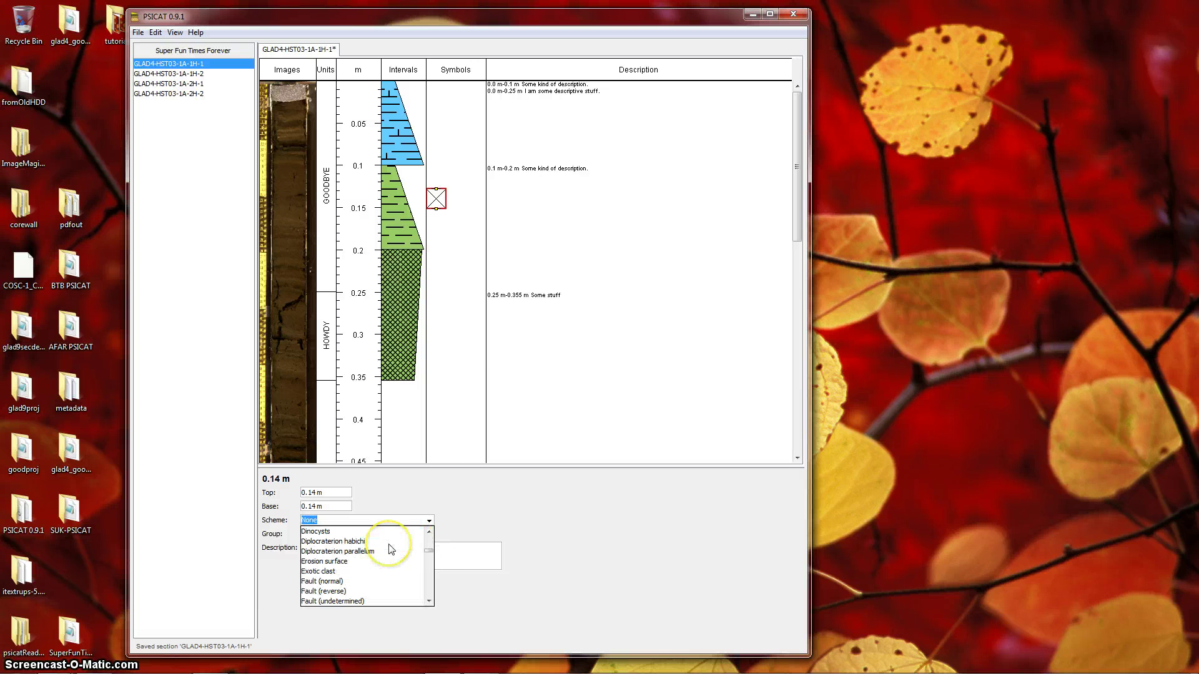
{"action": "scroll", "coordinate": [375, 562], "scroll_direction": "down", "scroll_amount": 5}
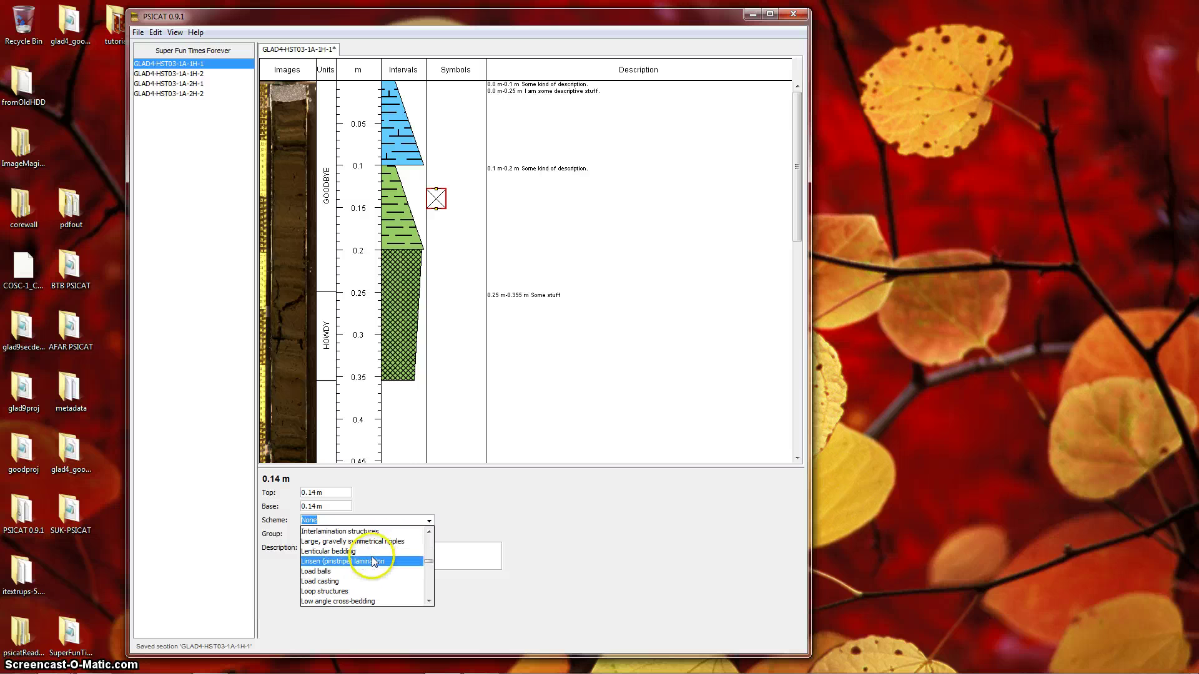
{"action": "scroll", "coordinate": [359, 571], "scroll_direction": "down", "scroll_amount": 3}
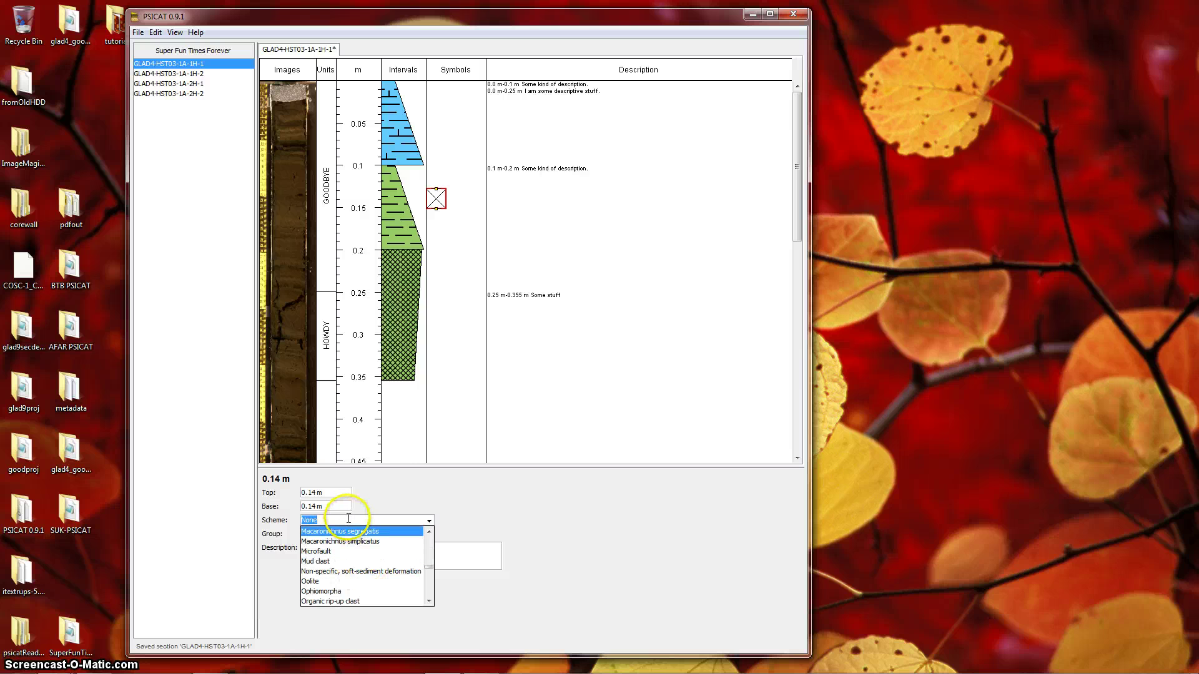
{"action": "type", "text": "Mu"}
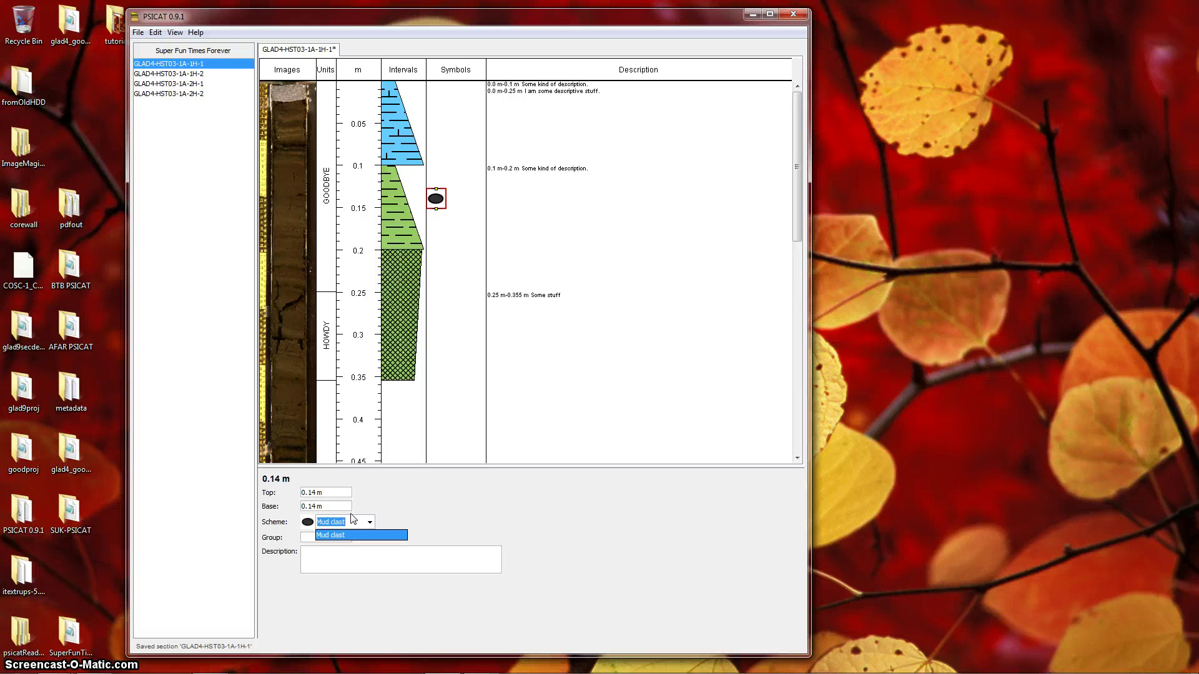
{"action": "key", "text": "BackSpace"}
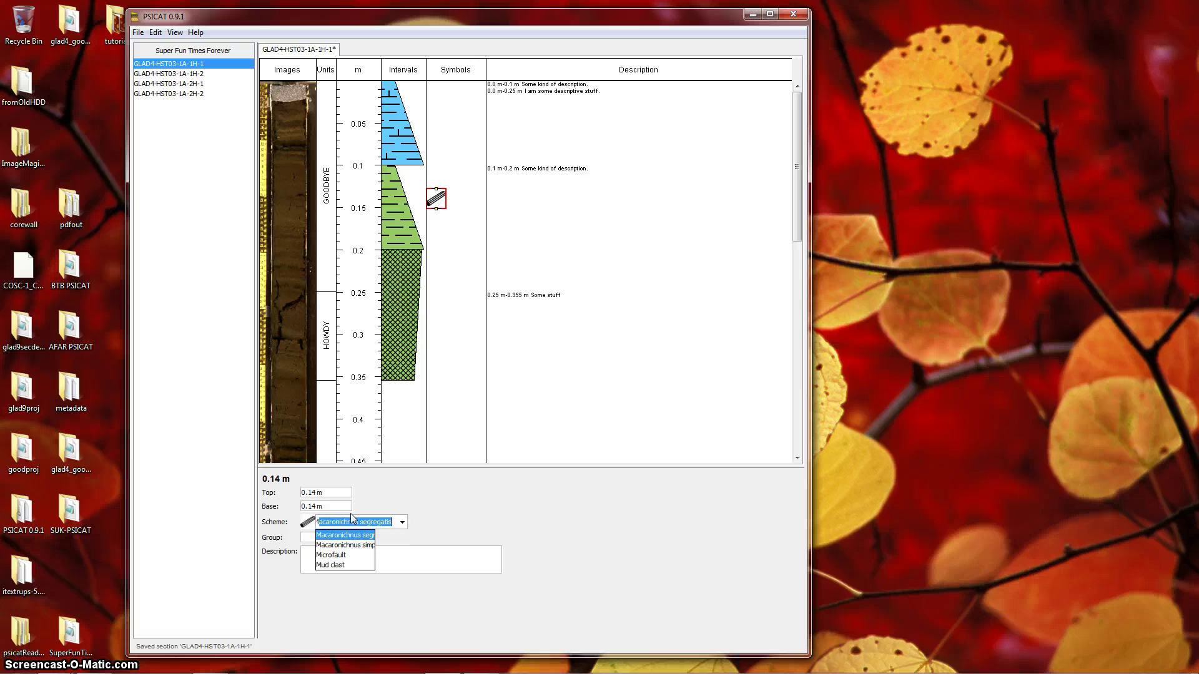
{"action": "left_click", "coordinate": [527, 518]}
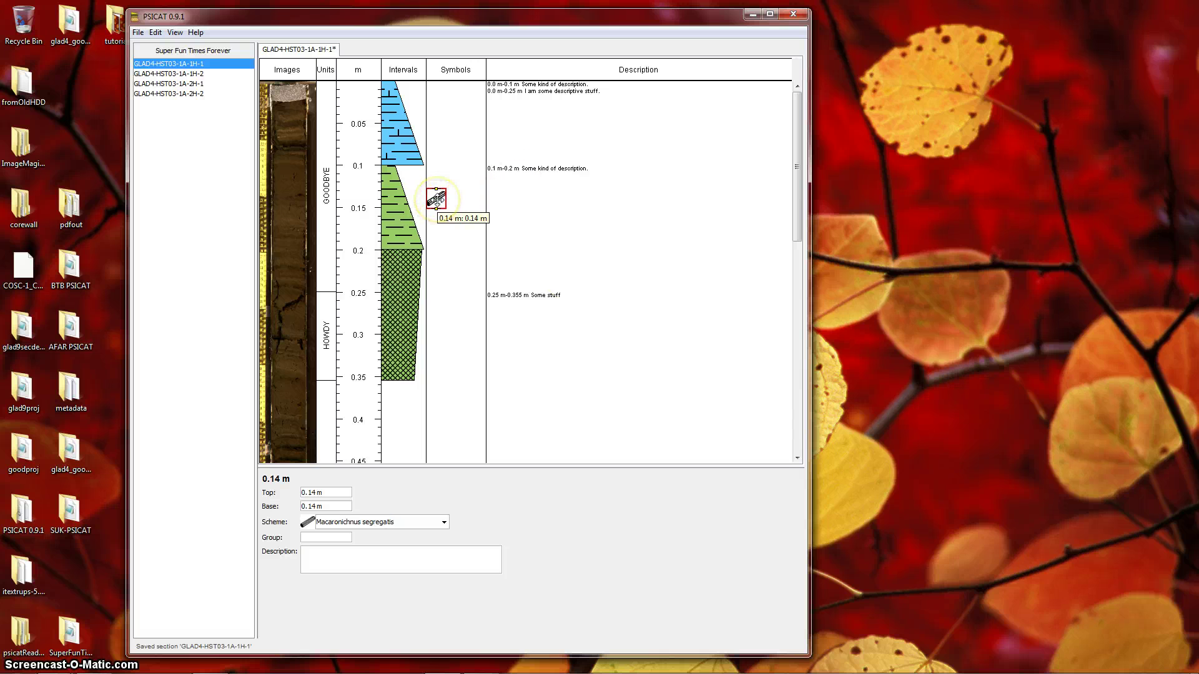
Enter 'Description of this macaroni-like thing.' as the 0.14 m symbol's description.
{"action": "left_click", "coordinate": [353, 559]}
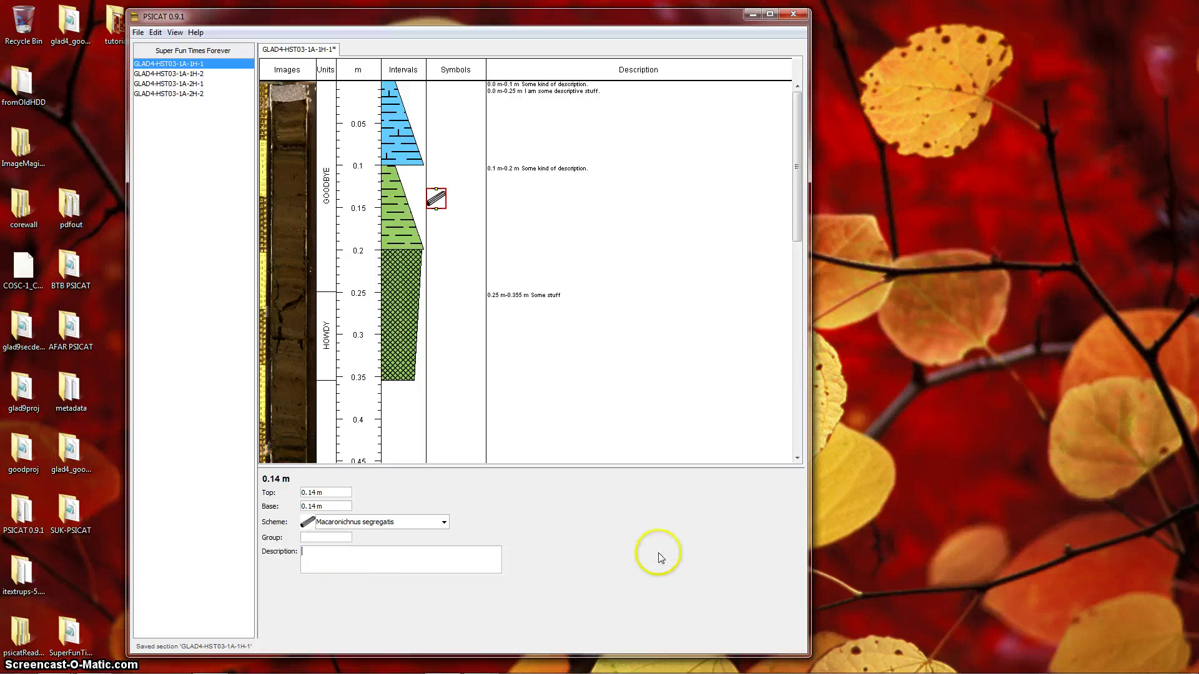
{"action": "type", "text": "De"}
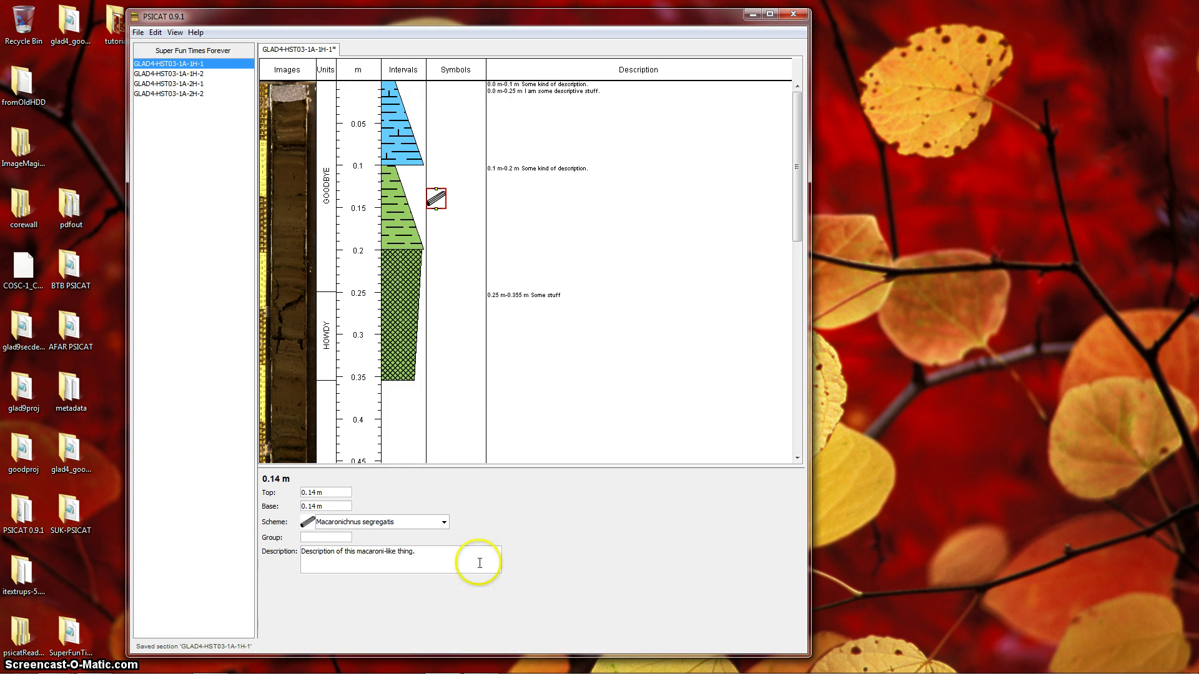
{"action": "left_click", "coordinate": [312, 537]}
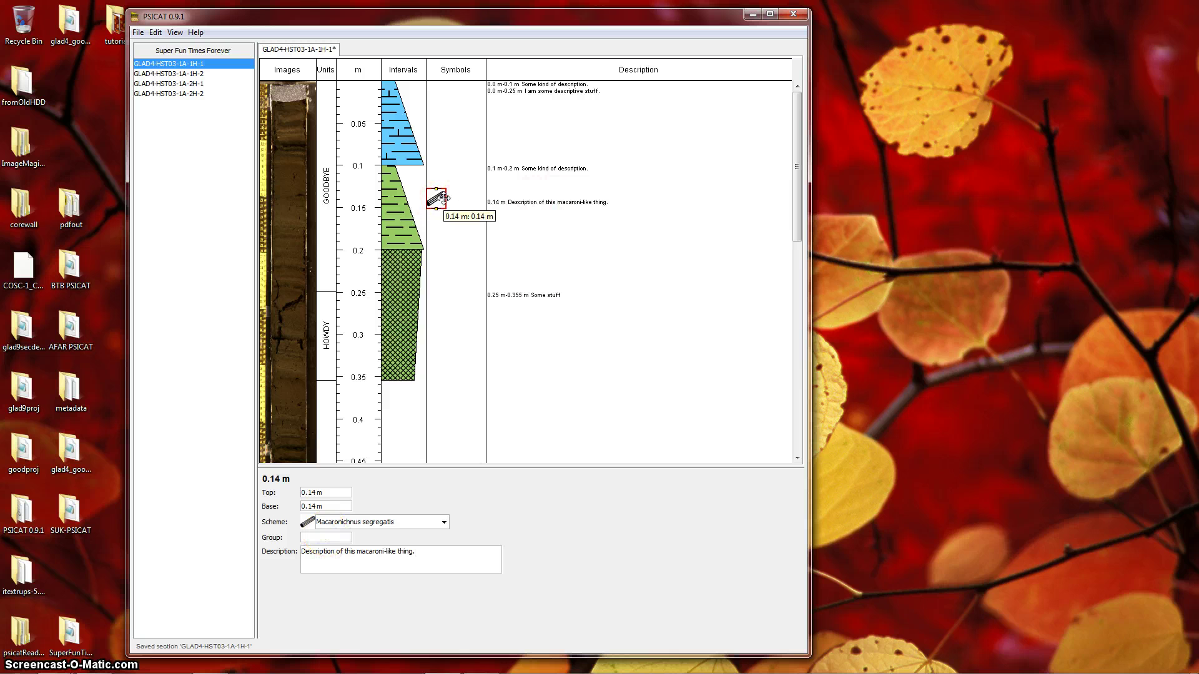
Drag the Macaronichnus symbol from 0.14 m down to 0.3375 m beside the Flint Clay.
{"action": "mouse_move", "coordinate": [436, 198]}
{"action": "left_mouse_down"}
{"action": "mouse_move", "coordinate": [473, 200]}
{"action": "mouse_move", "coordinate": [434, 199]}
{"action": "left_mouse_up"}
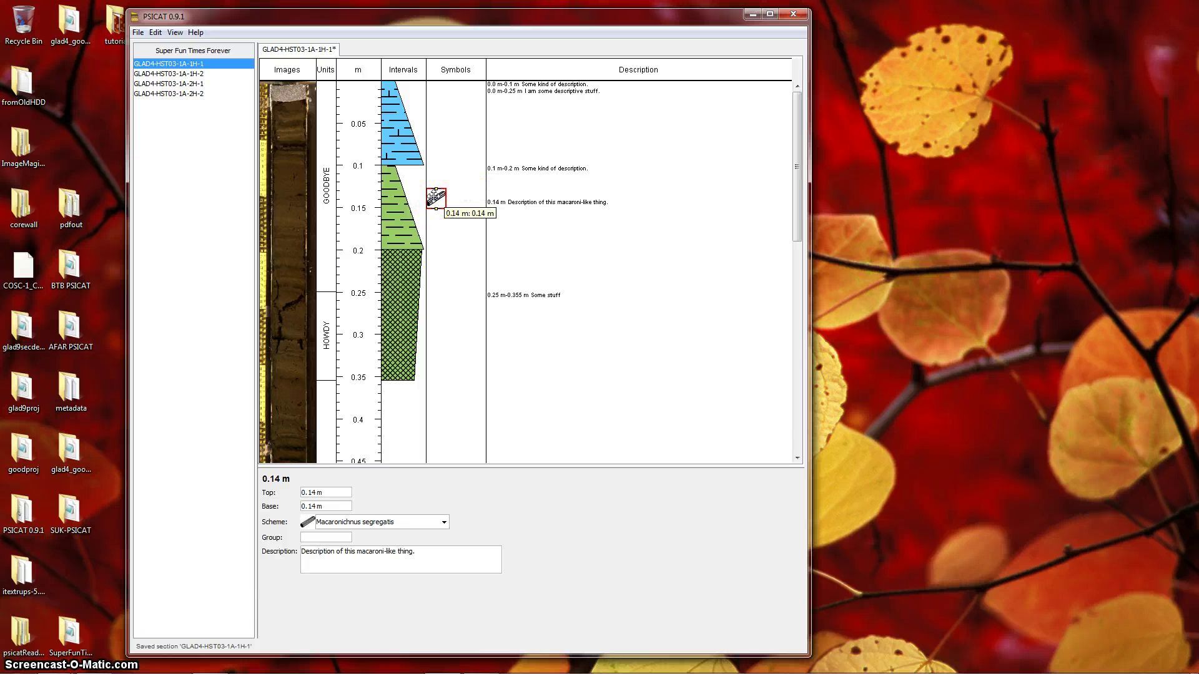
{"action": "left_click_drag", "start_coordinate": [434, 198], "coordinate": [431, 363]}
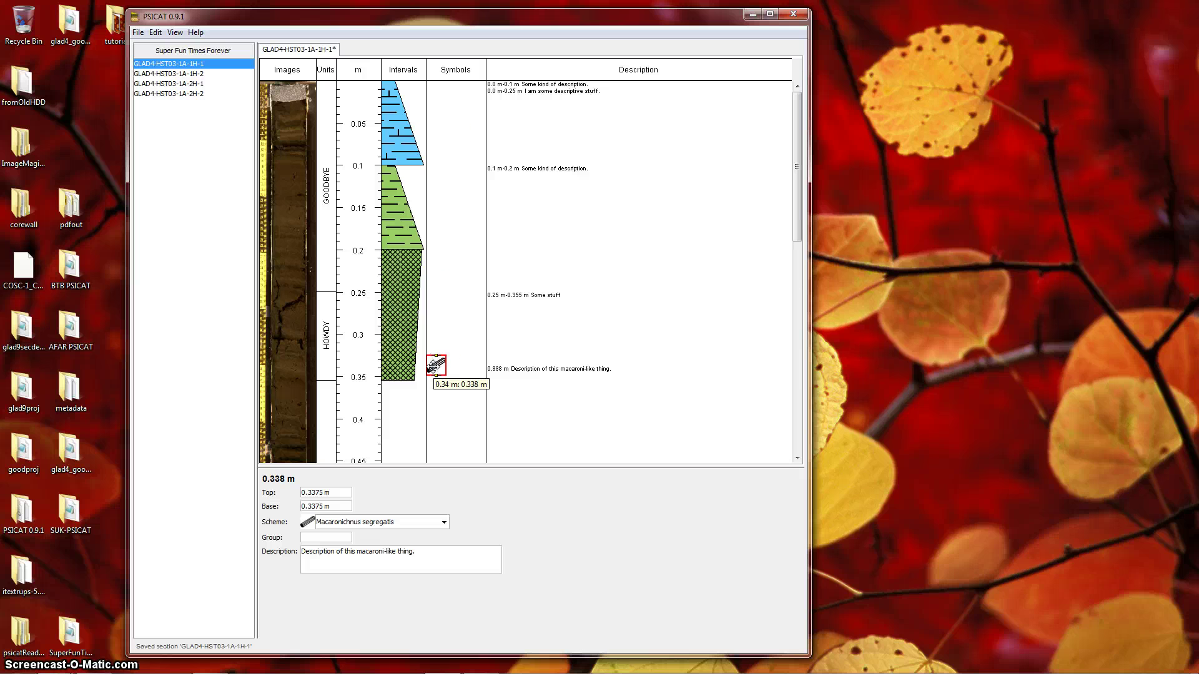
Extend the Macaronichnus symbol's top up to 0.2 m and confirm its top depth.
{"action": "left_click", "coordinate": [435, 354]}
{"action": "left_click", "coordinate": [432, 250]}
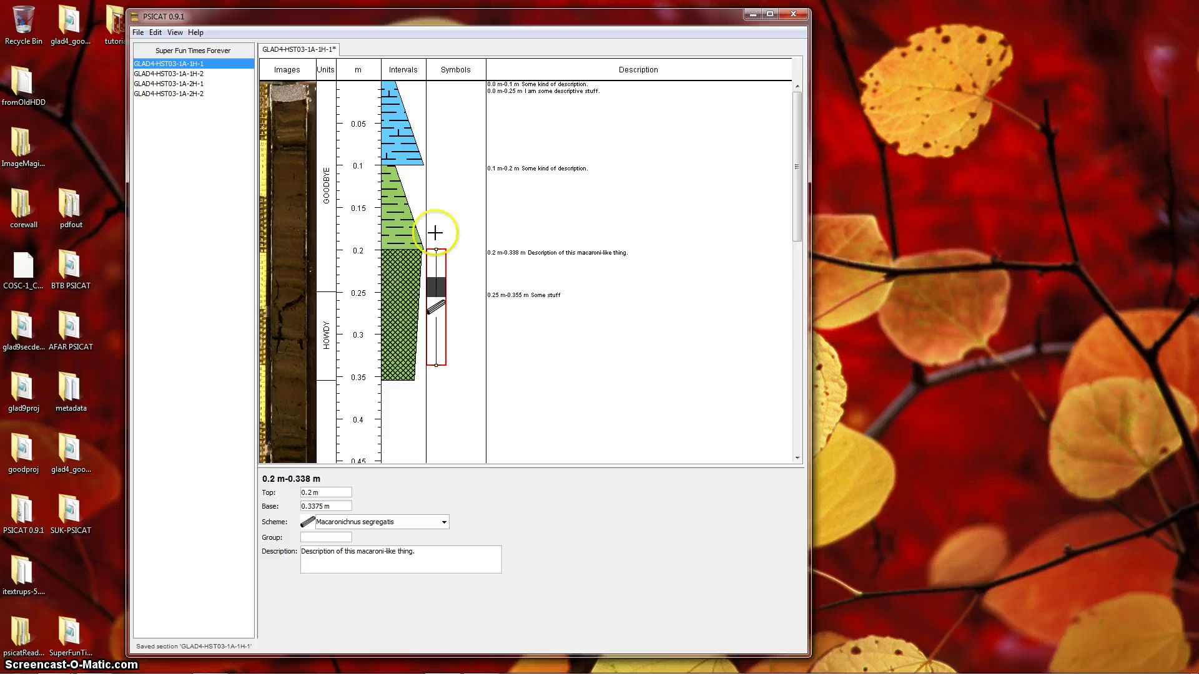
{"action": "left_click", "coordinate": [402, 232]}
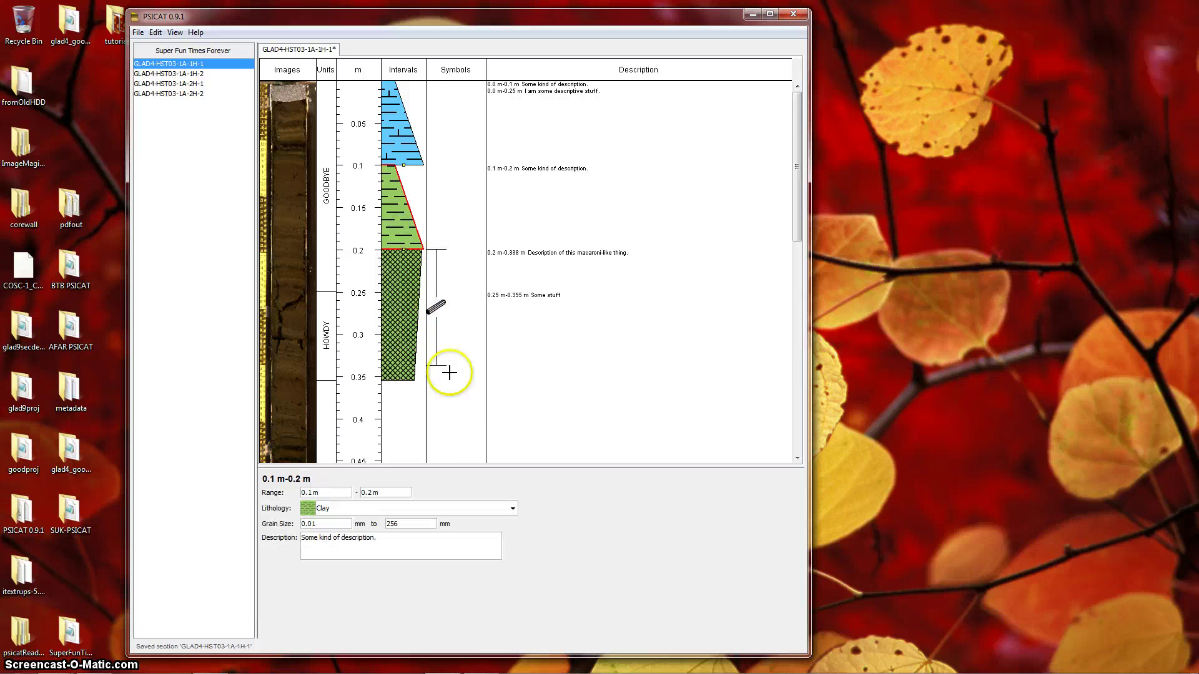
{"action": "left_click", "coordinate": [432, 306]}
{"action": "left_click", "coordinate": [325, 492]}
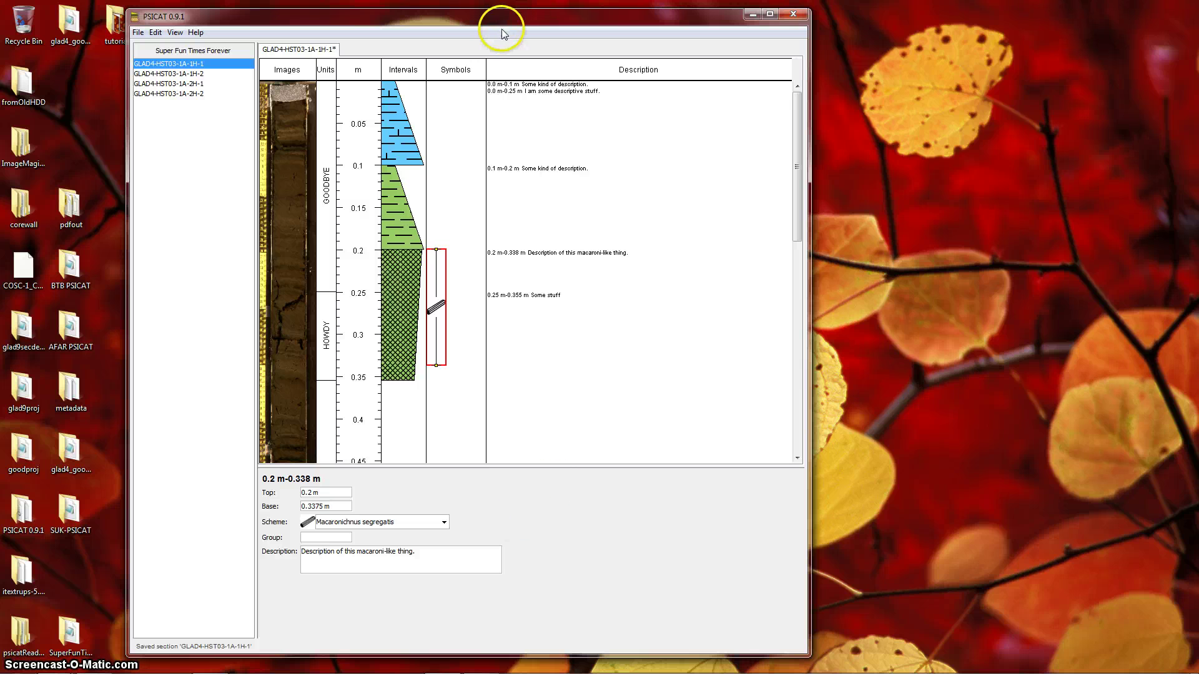
Close and reopen section GLAD4-HST03-1A-1H-1, checking the Clay, Flint Clay and Chalk intervals.
{"action": "left_click", "coordinate": [331, 49]}
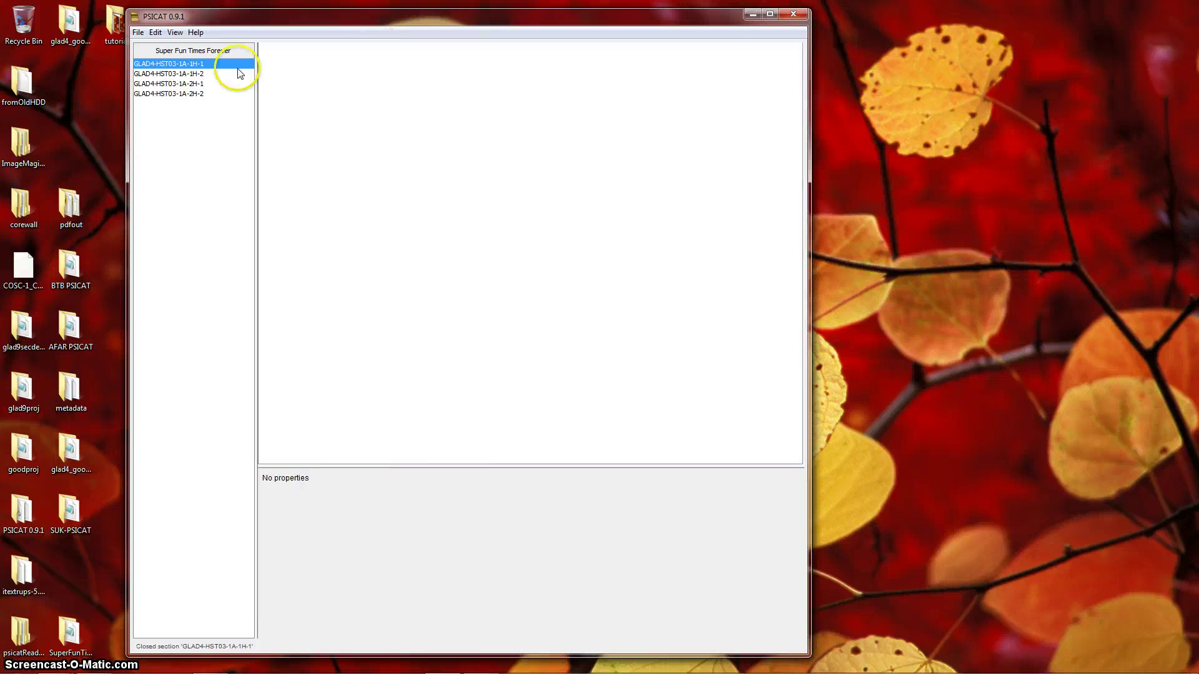
{"action": "left_click", "coordinate": [171, 64]}
{"action": "double_click", "coordinate": [171, 64]}
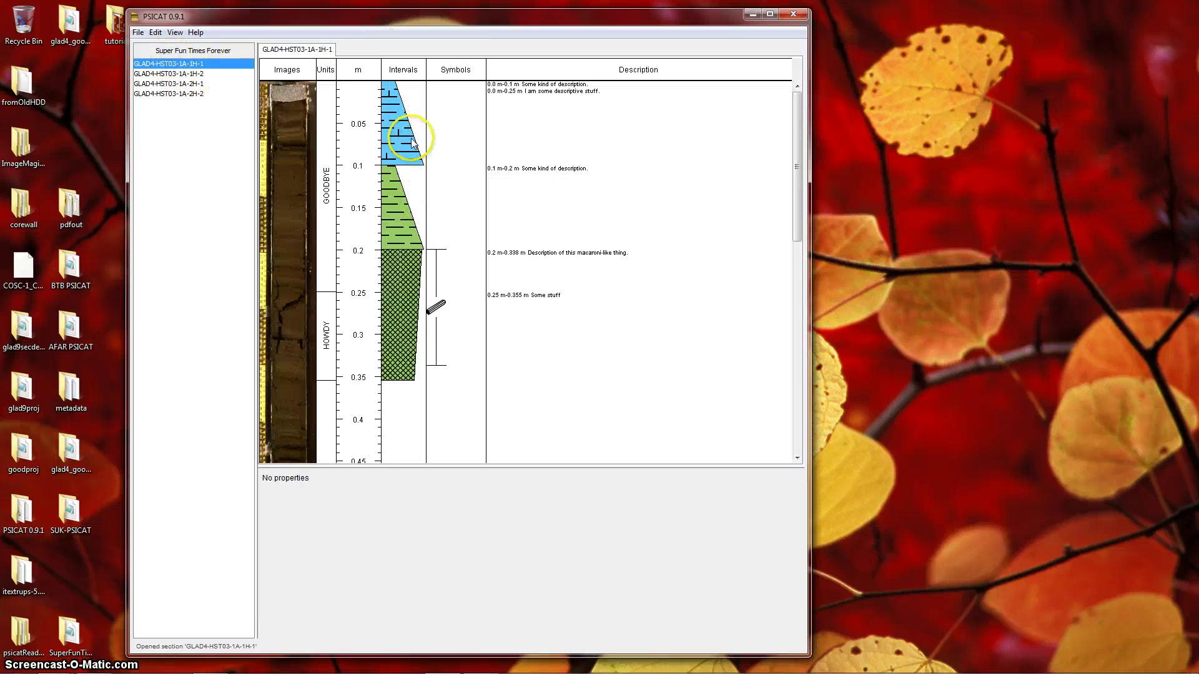
{"action": "left_click", "coordinate": [399, 211]}
{"action": "left_click", "coordinate": [400, 289]}
{"action": "left_click", "coordinate": [397, 109]}
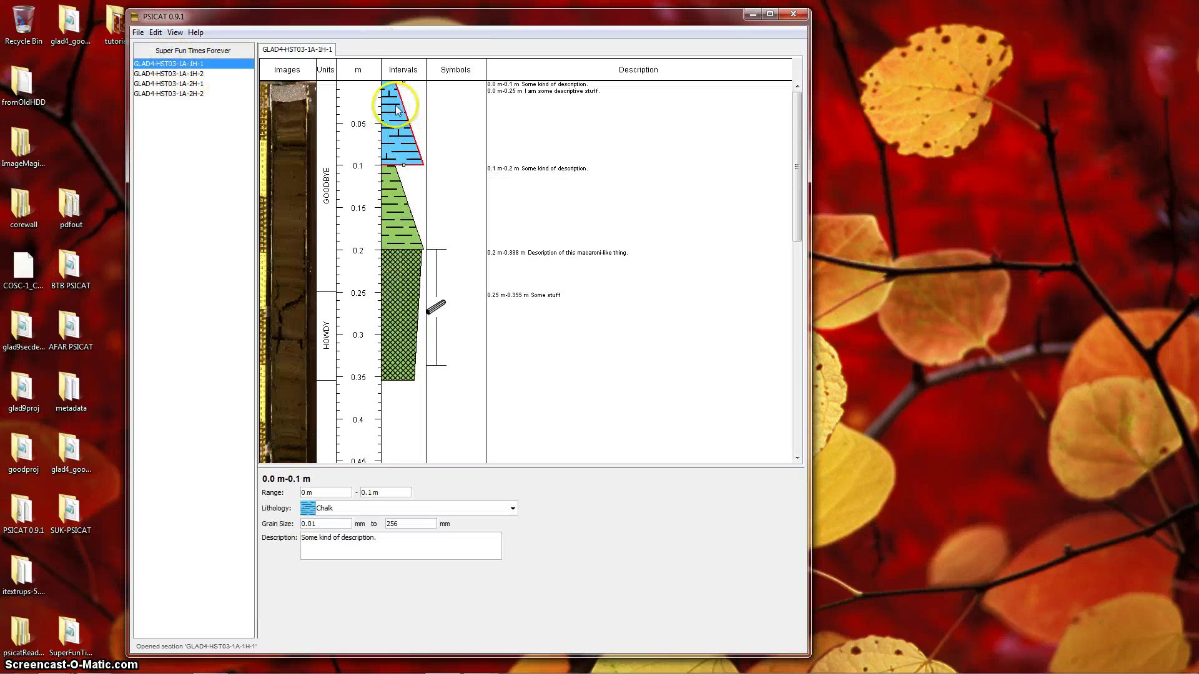